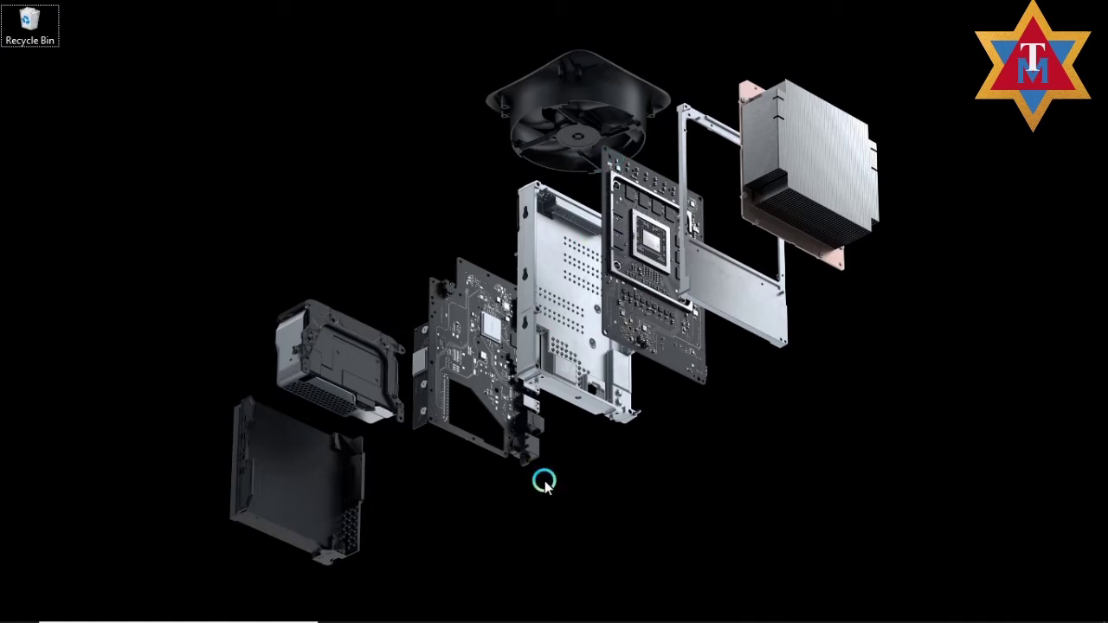
Restore the Photoshop window with the Nigerian ID card image from the taskbar.
mouse_move(581, 616)
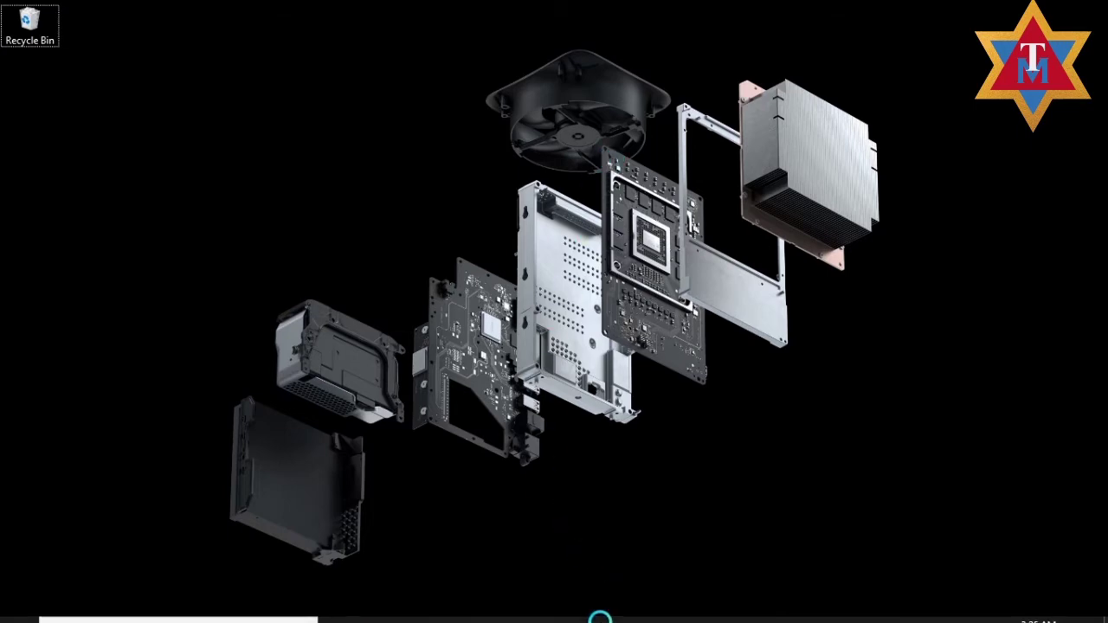
left_click(582, 609)
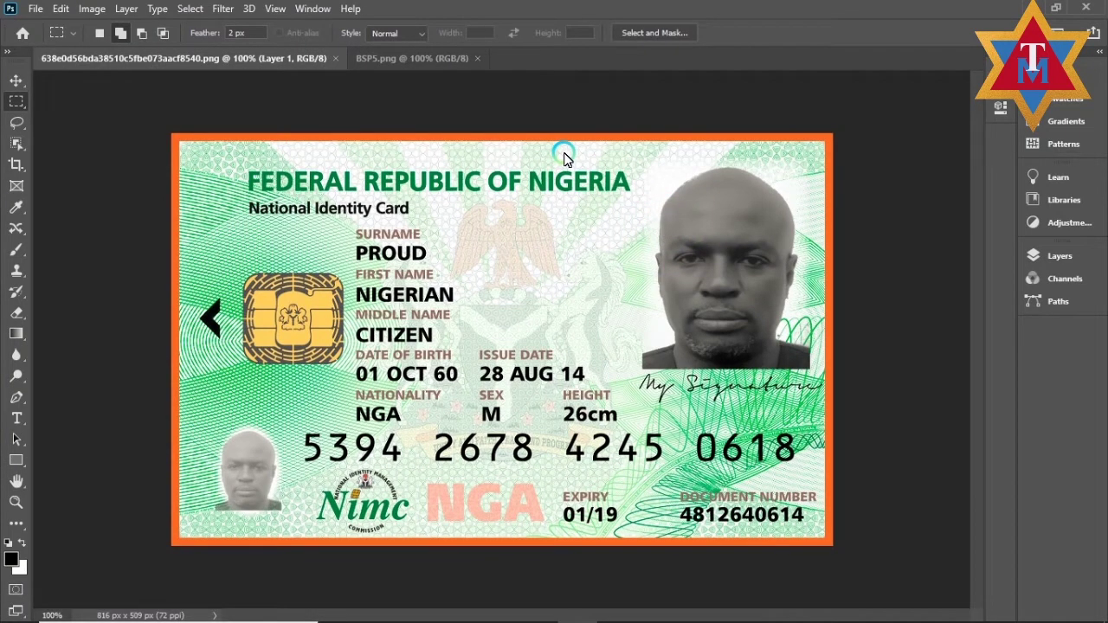
left_click(406, 58)
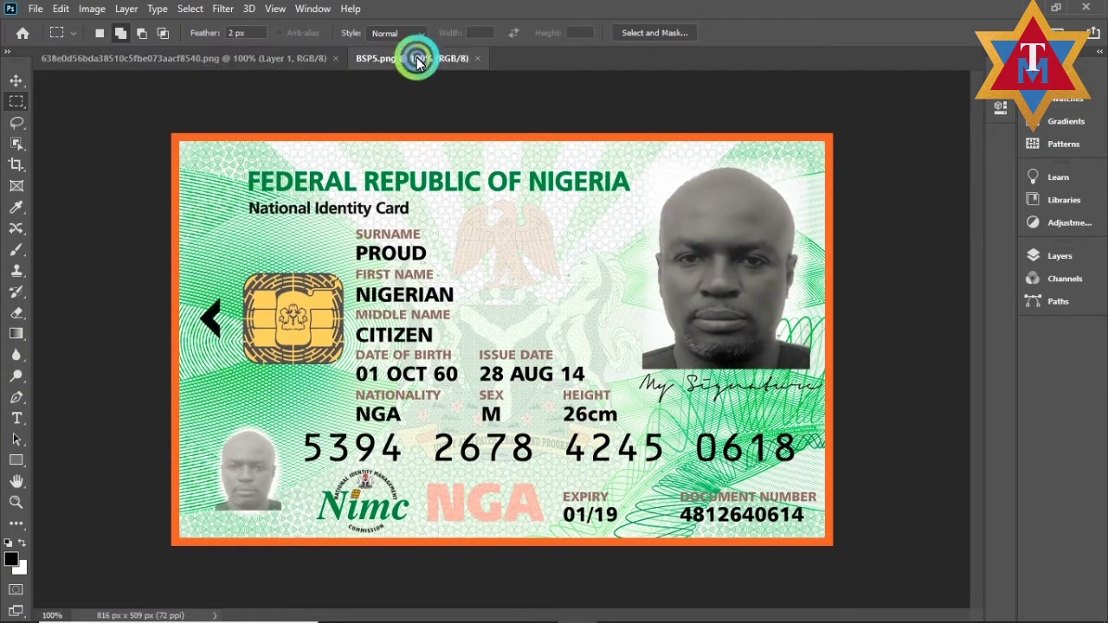
left_click(317, 60)
left_click(404, 61)
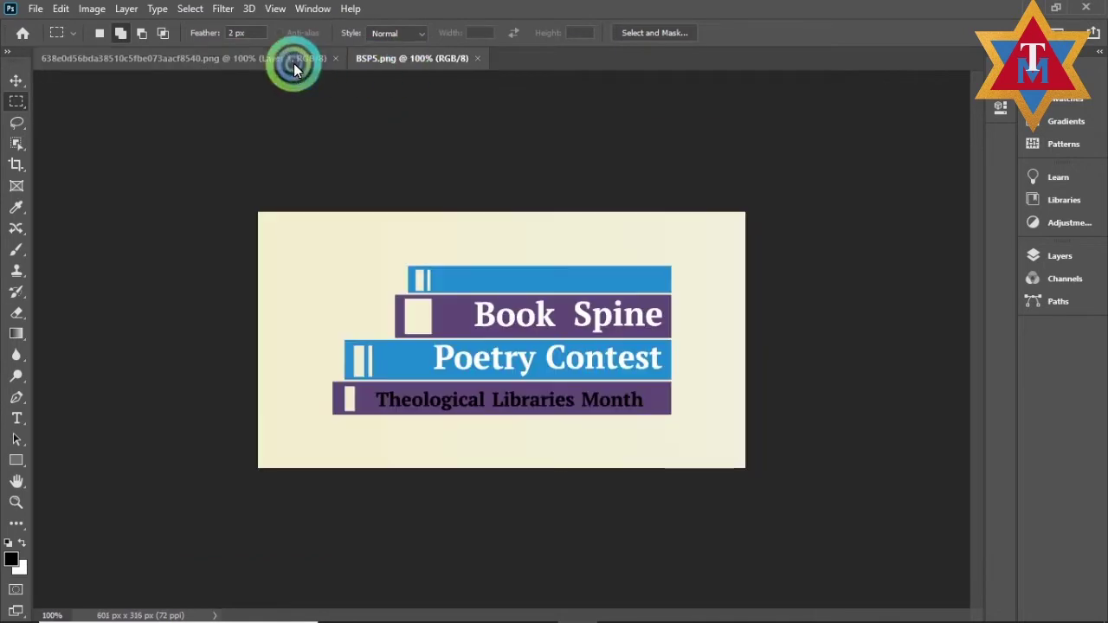
left_click(292, 61)
left_click(403, 60)
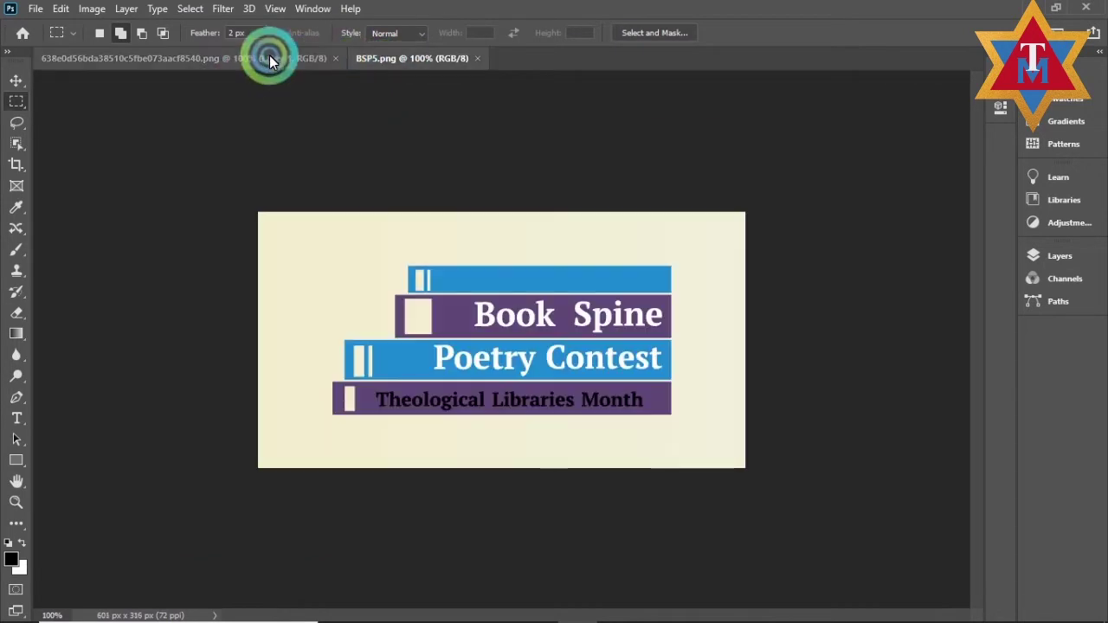
left_click(303, 58)
left_click(379, 57)
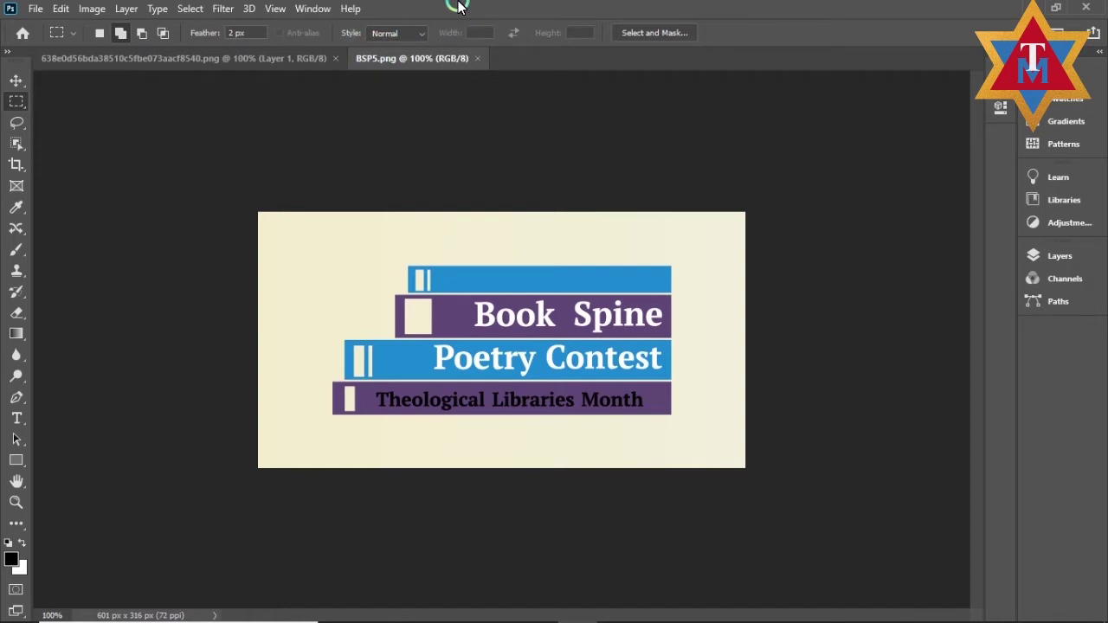
left_click(179, 61)
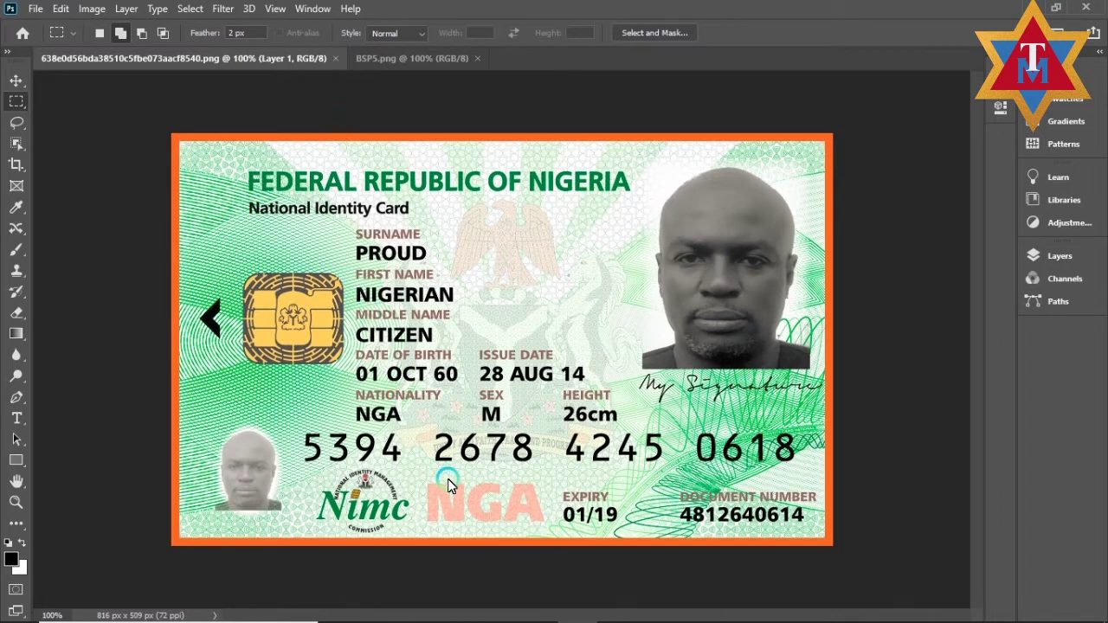
Switch to the Rectangular Marquee, zoom to 200%, and box the card-number digits 2678.
right_click(19, 101)
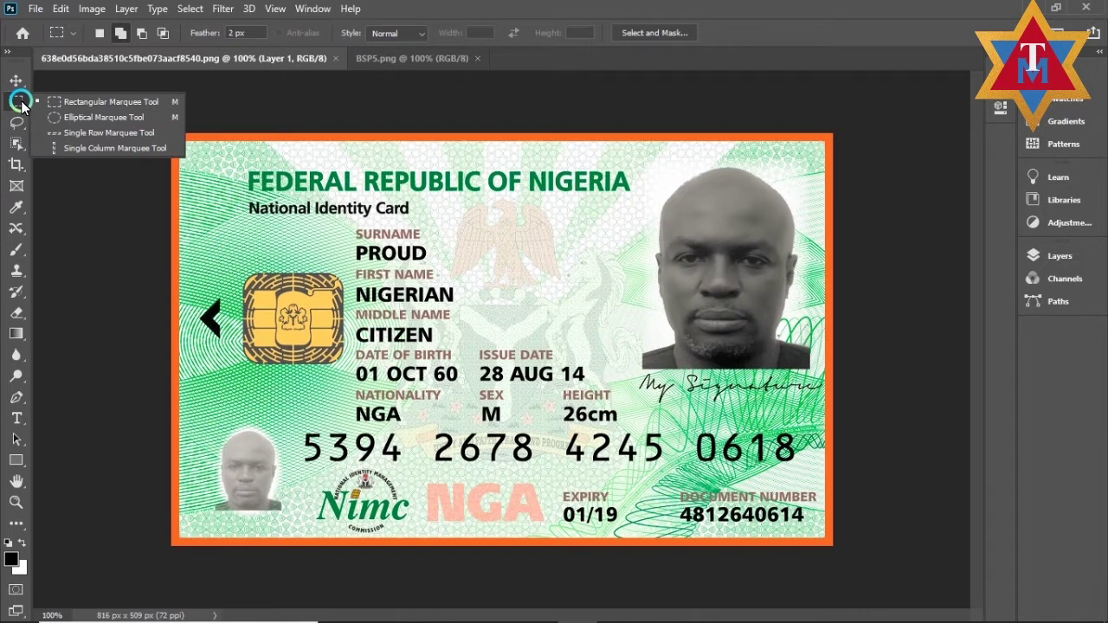
left_click(75, 104)
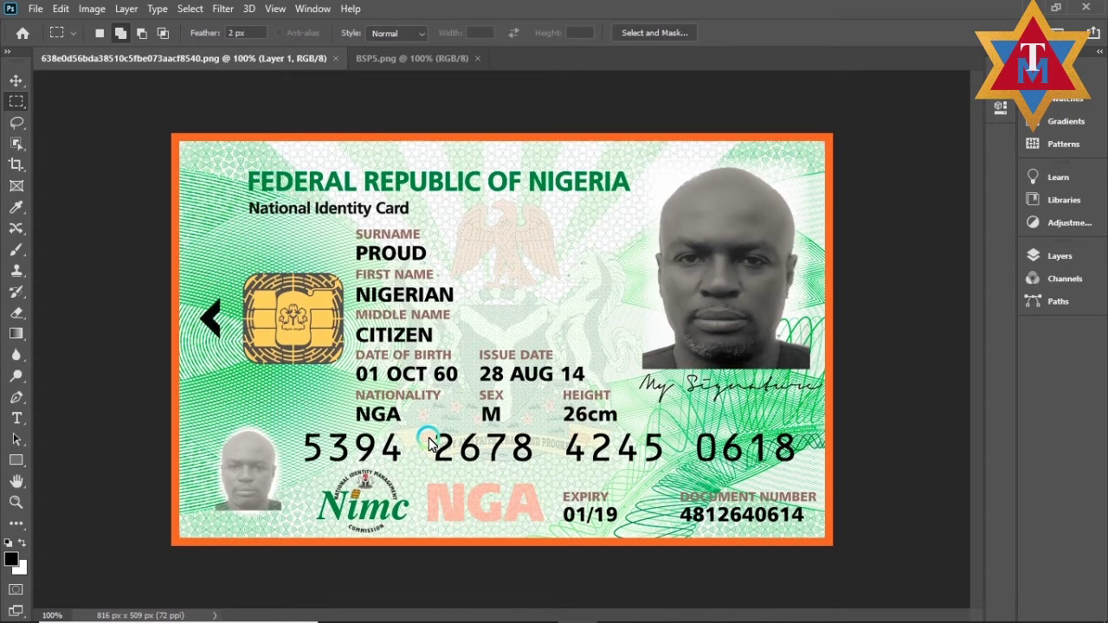
key("ctrl+plus")
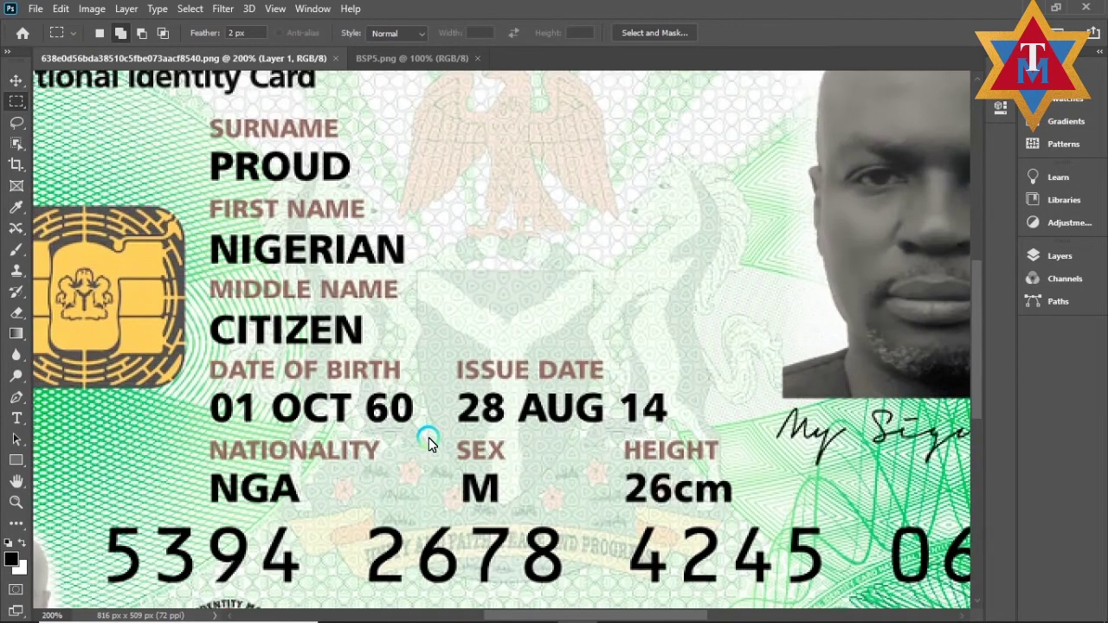
left_click_drag(979, 296, 982, 325)
left_click_drag(370, 417, 379, 417)
left_click_drag(474, 427, 564, 470)
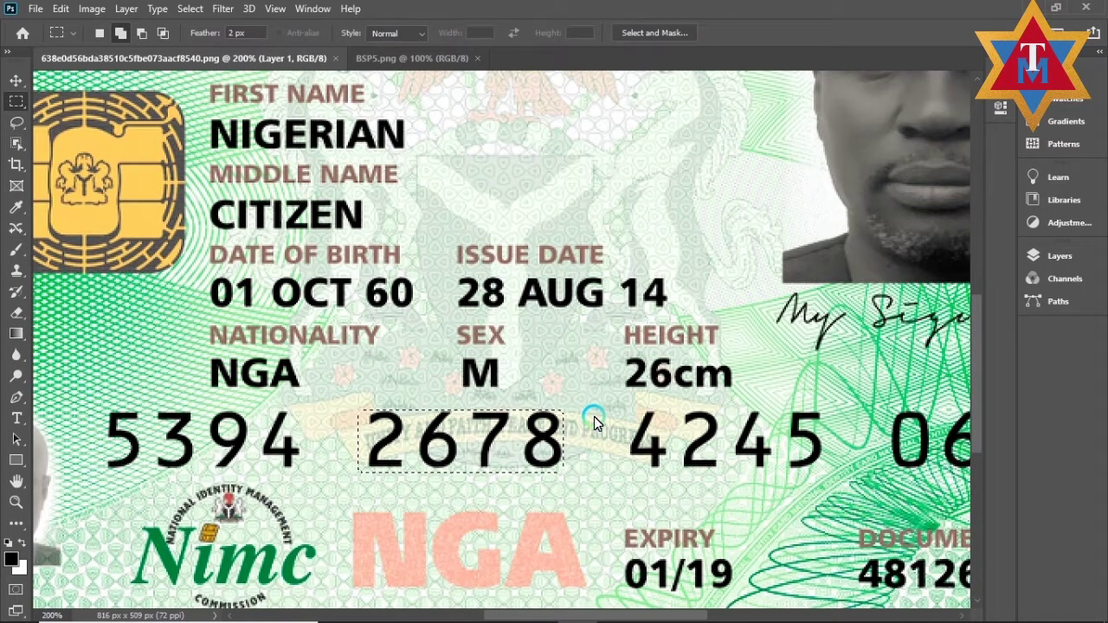
Content-Aware Fill the 2678 digits, undo, reselect them, and fill again.
key("shift+BackSpace")
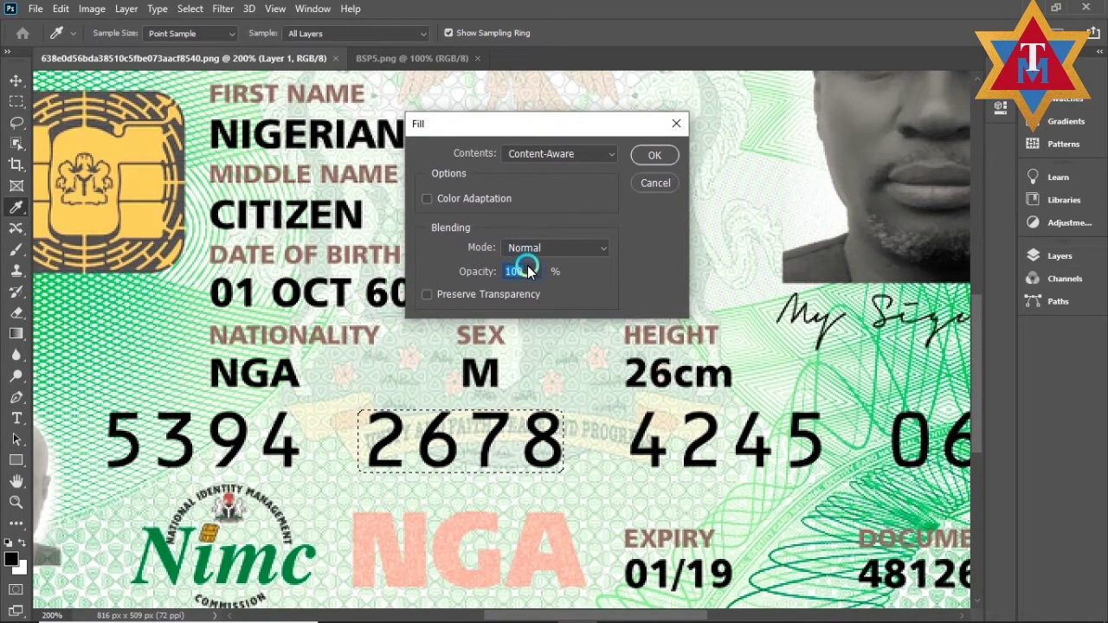
left_click(651, 155)
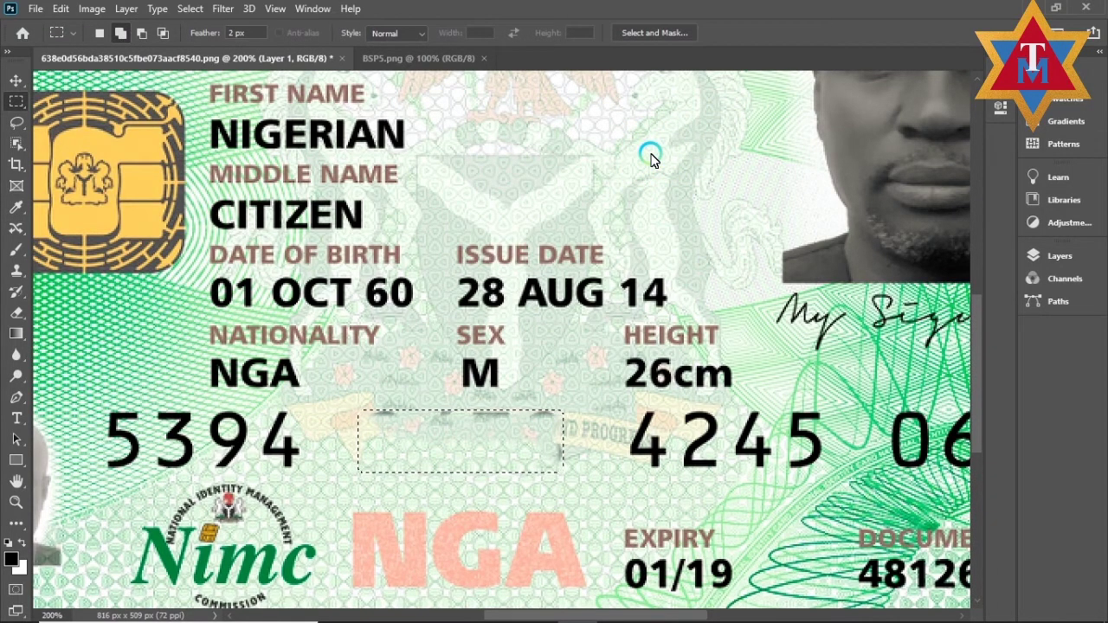
key("ctrl+z")
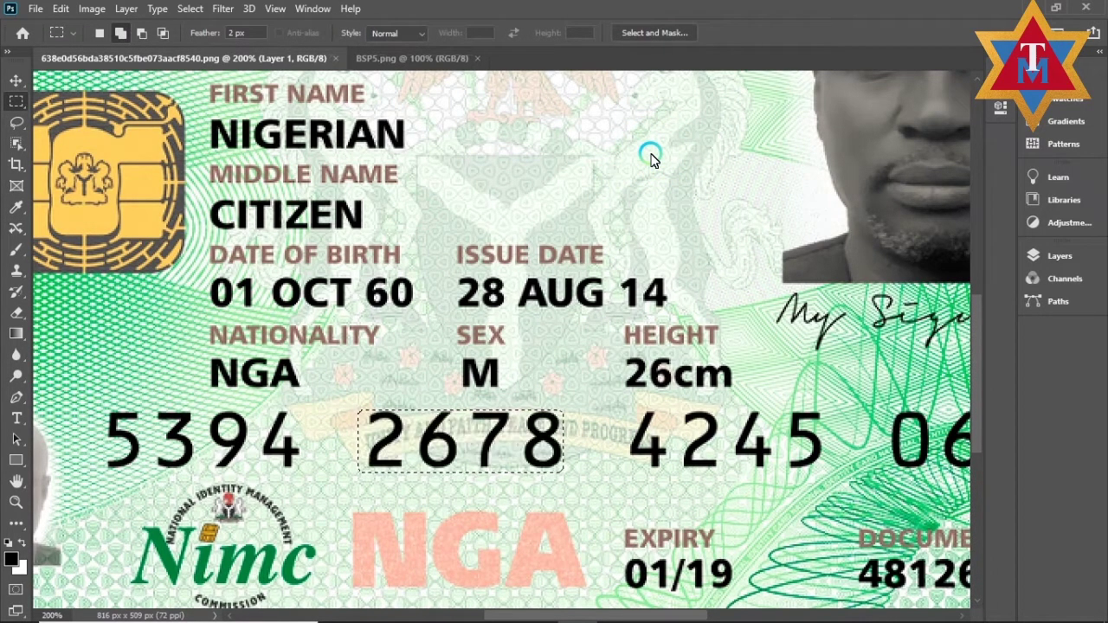
key("ctrl+d")
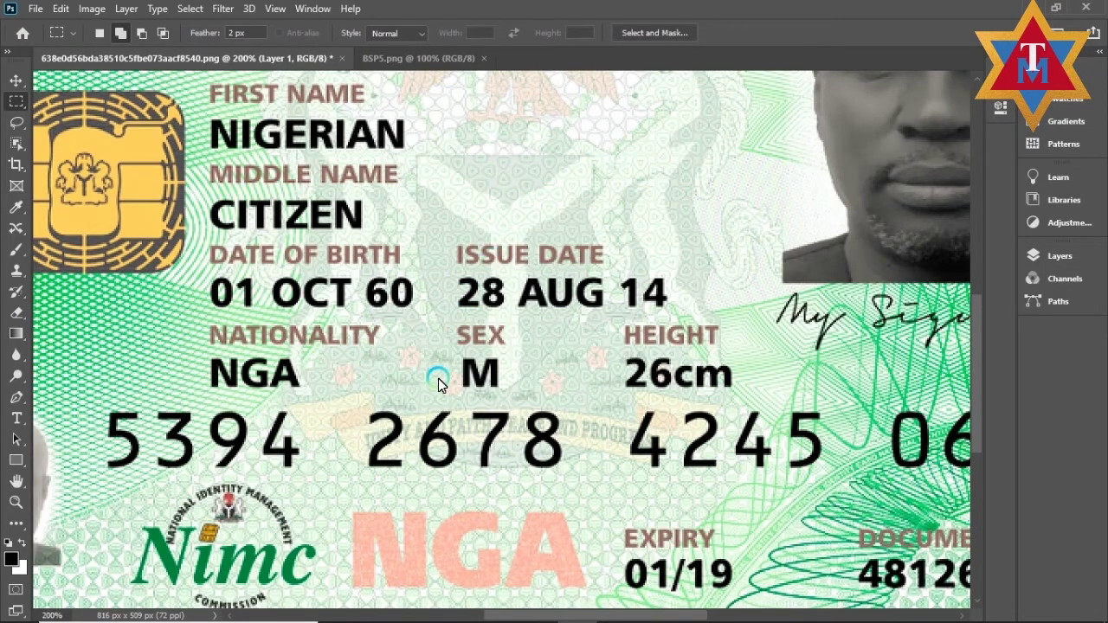
left_click_drag(364, 407, 568, 473)
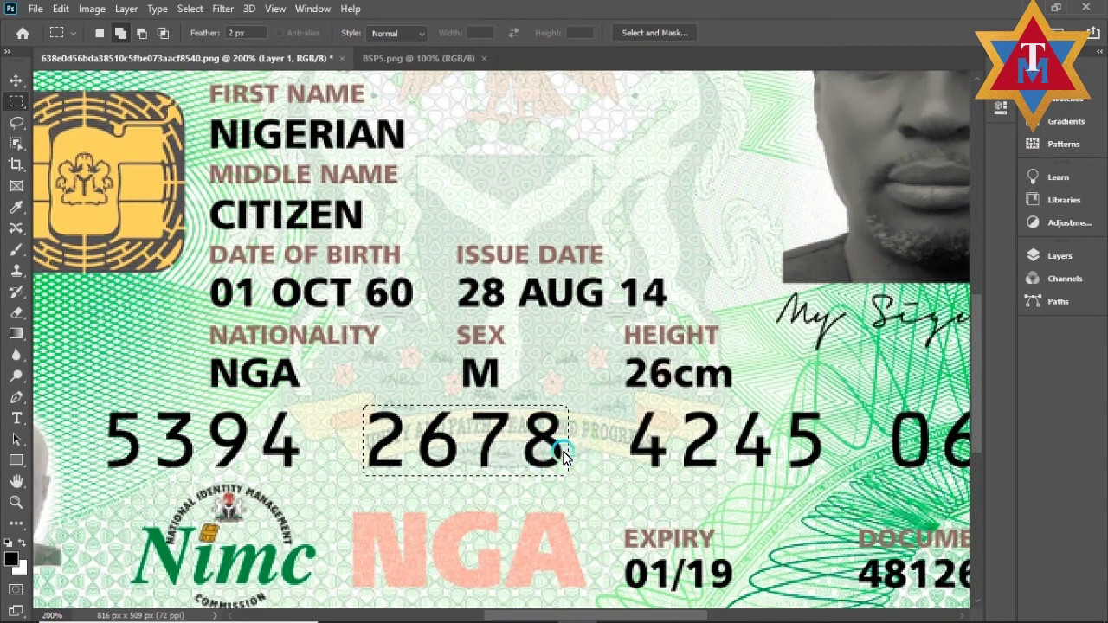
key("shift+BackSpace")
key("Return")
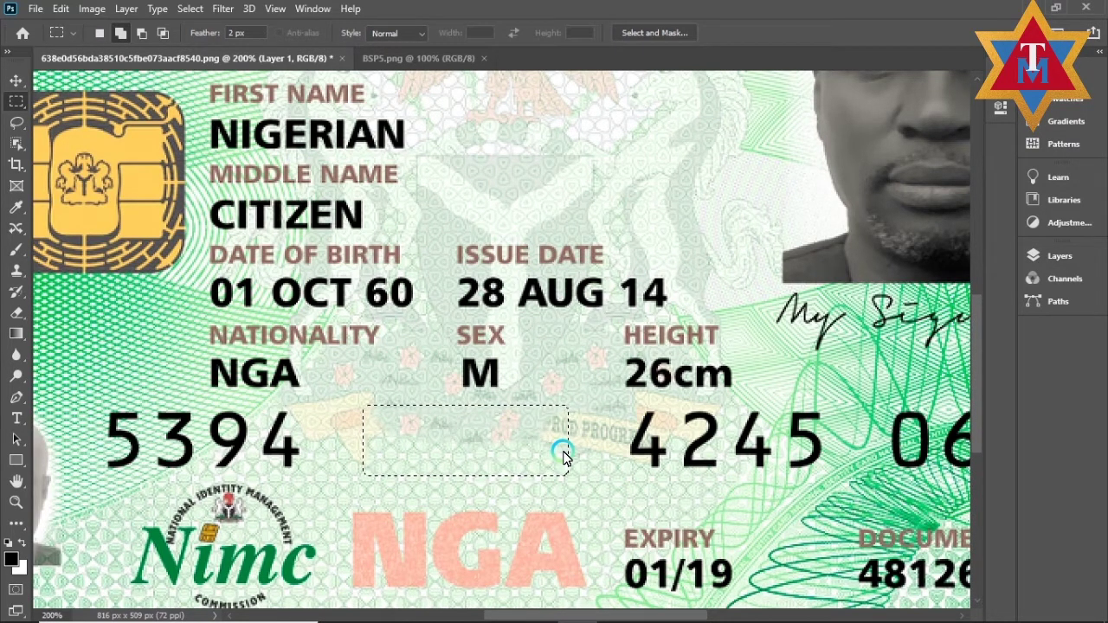
Erase the 4245 digits with Content-Aware Fill, then scroll right and box the 0618 group.
left_click_drag(616, 405, 826, 483)
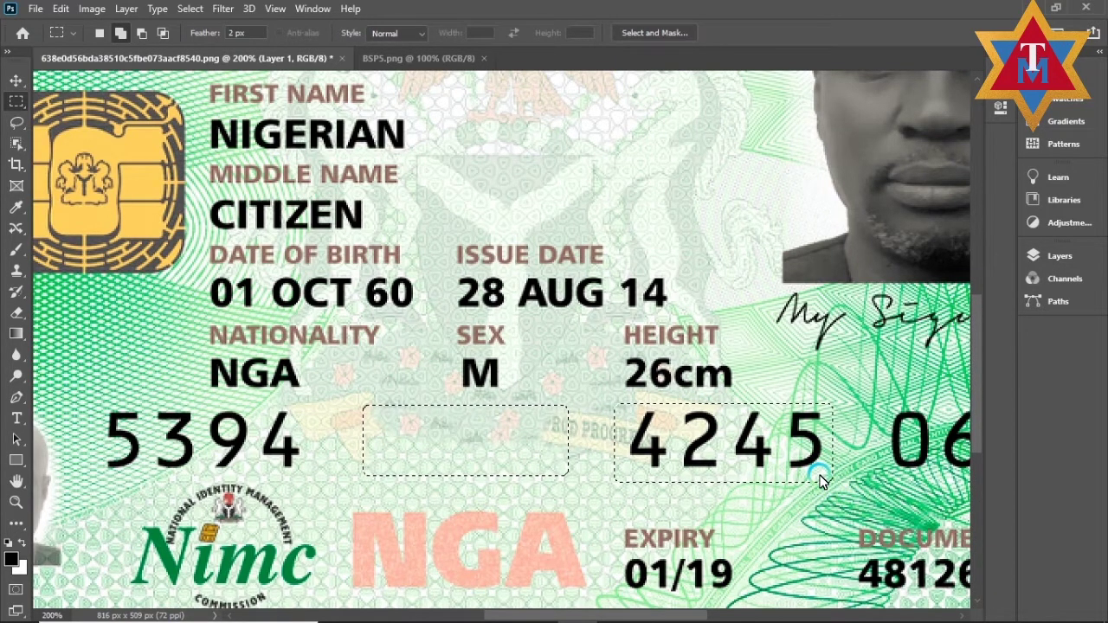
key("shift+F5")
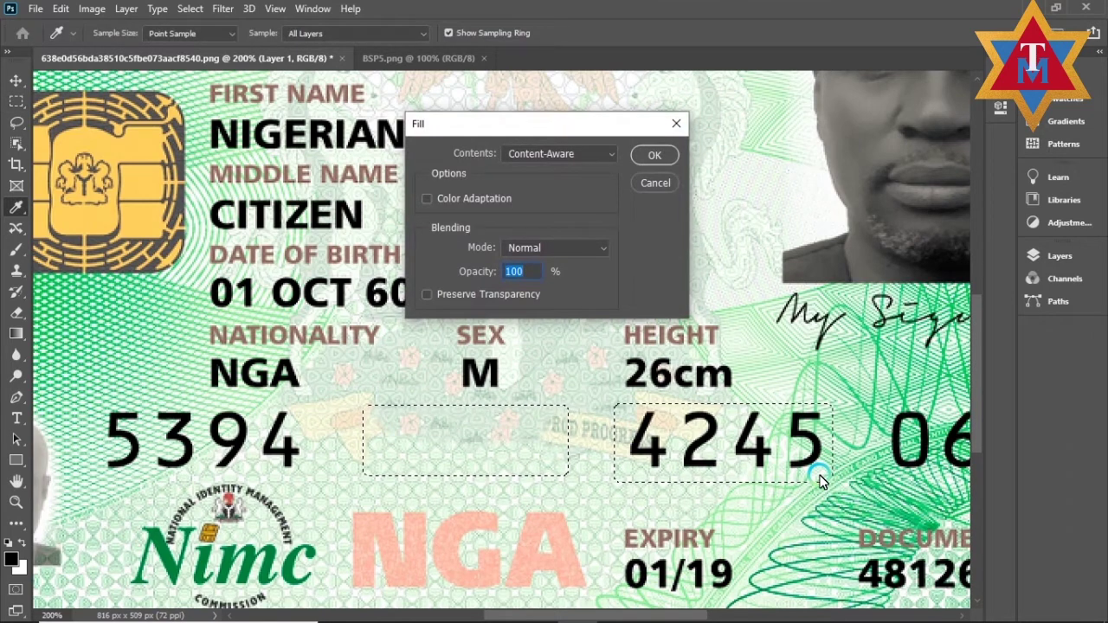
key("Return")
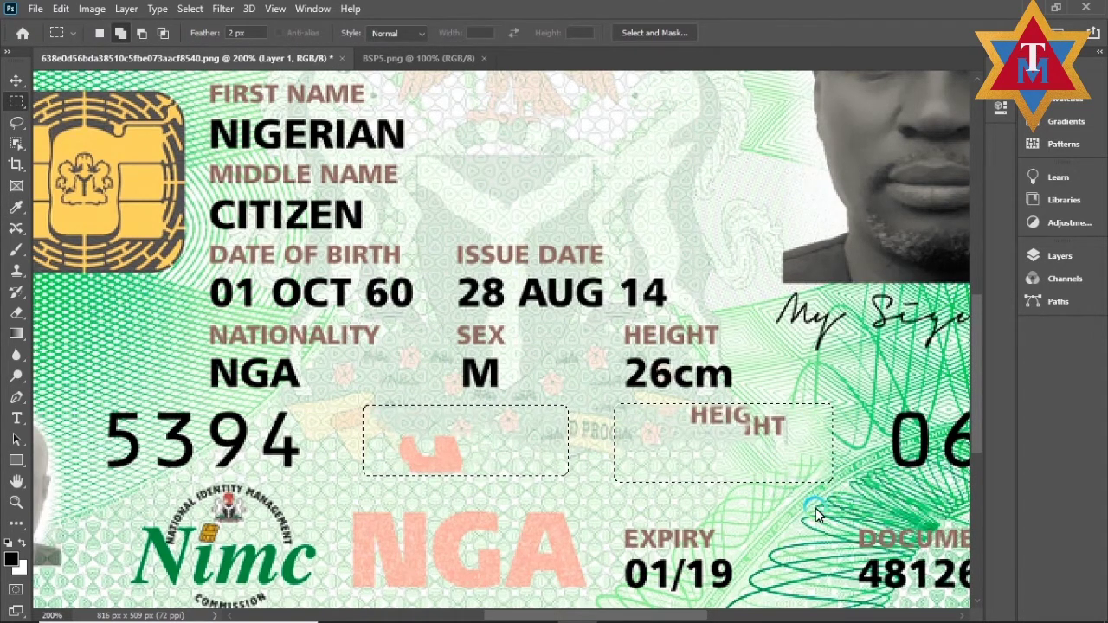
left_click_drag(666, 618, 727, 616)
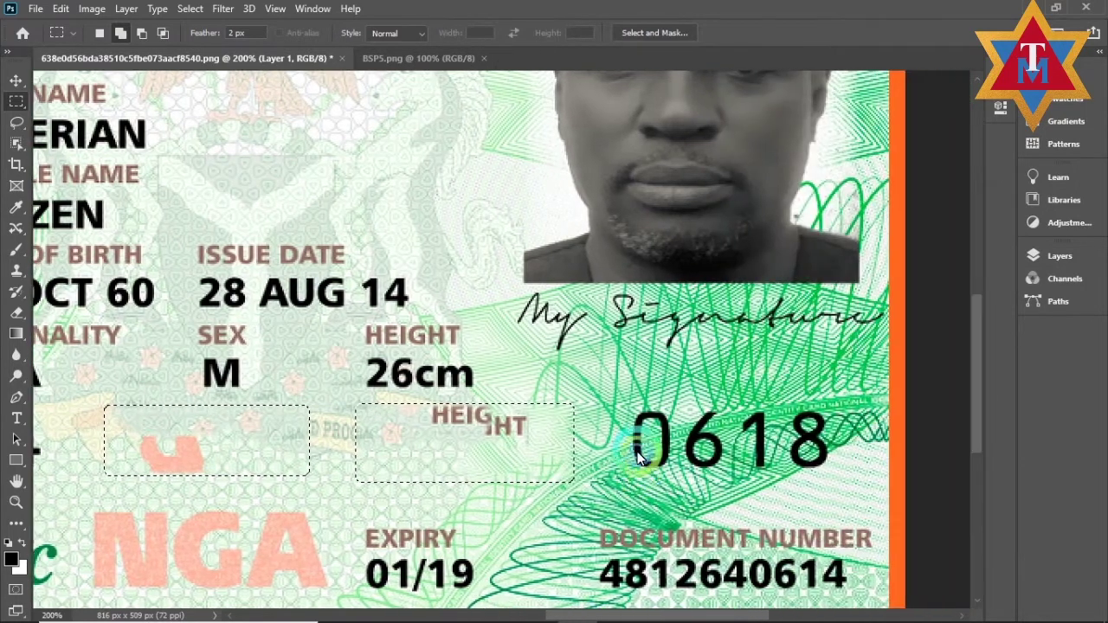
left_click_drag(613, 403, 832, 482)
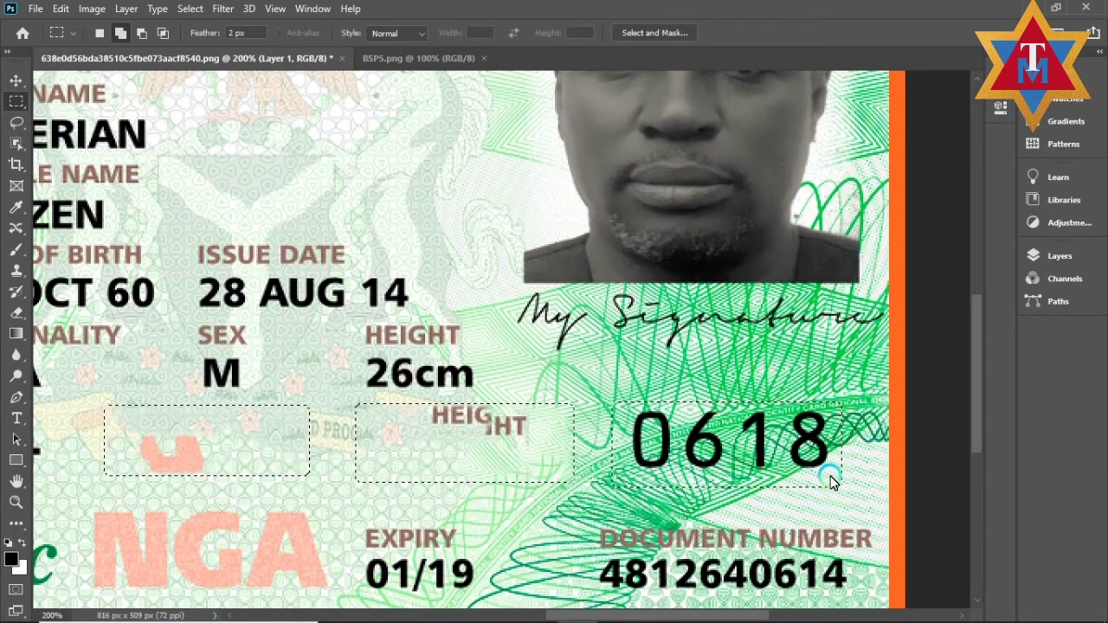
Reselect the 0618 digits and erase them with Content-Aware Fill.
left_click(627, 406)
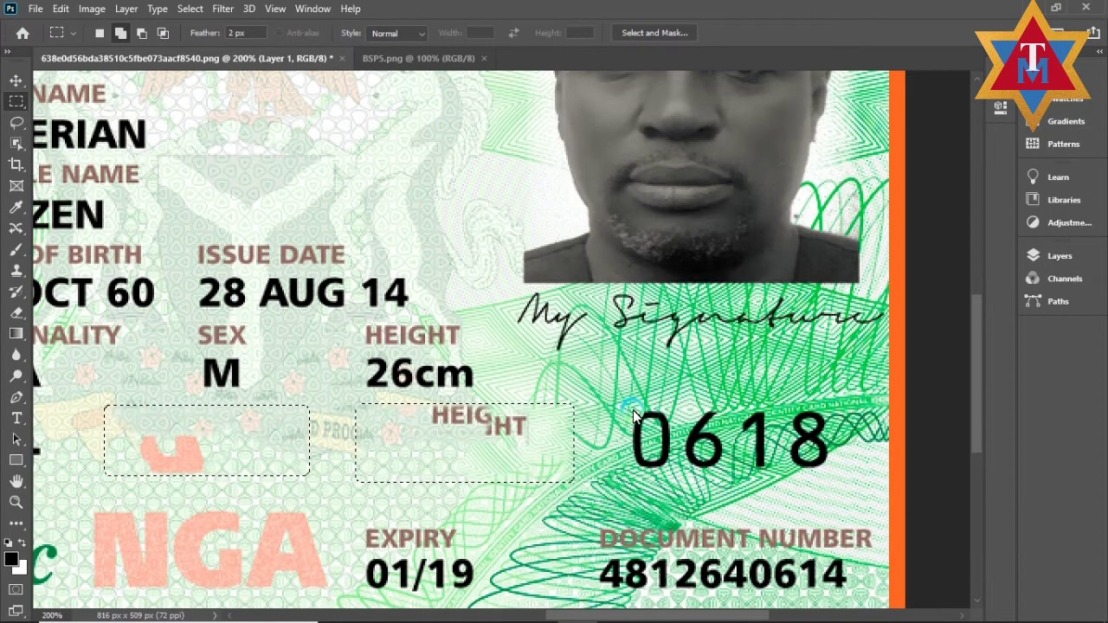
left_click_drag(630, 412, 740, 450)
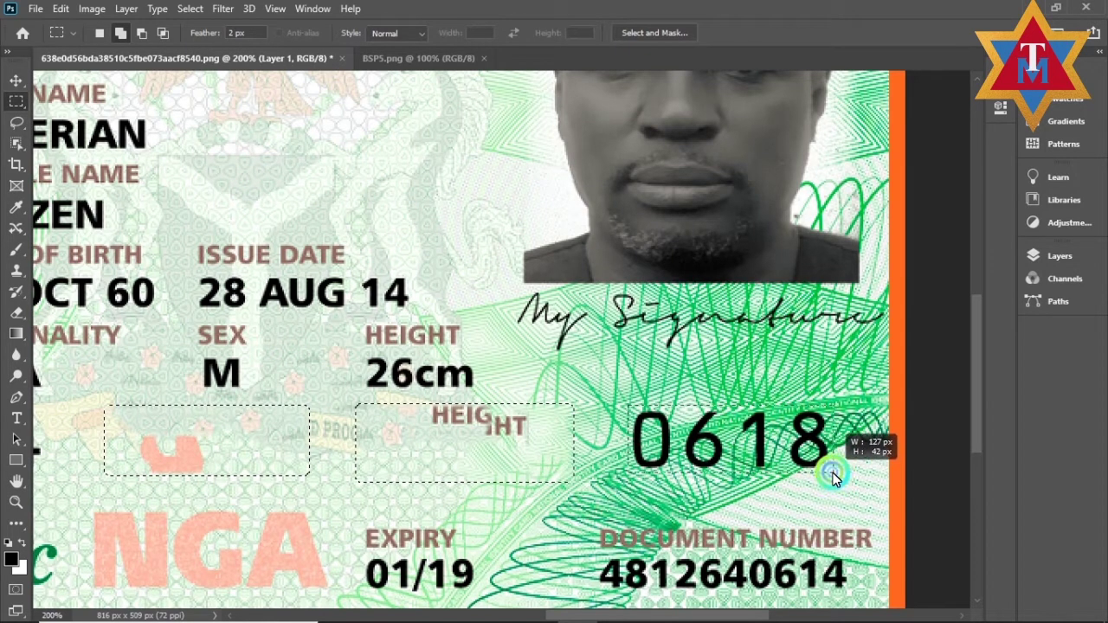
key("shift+F5")
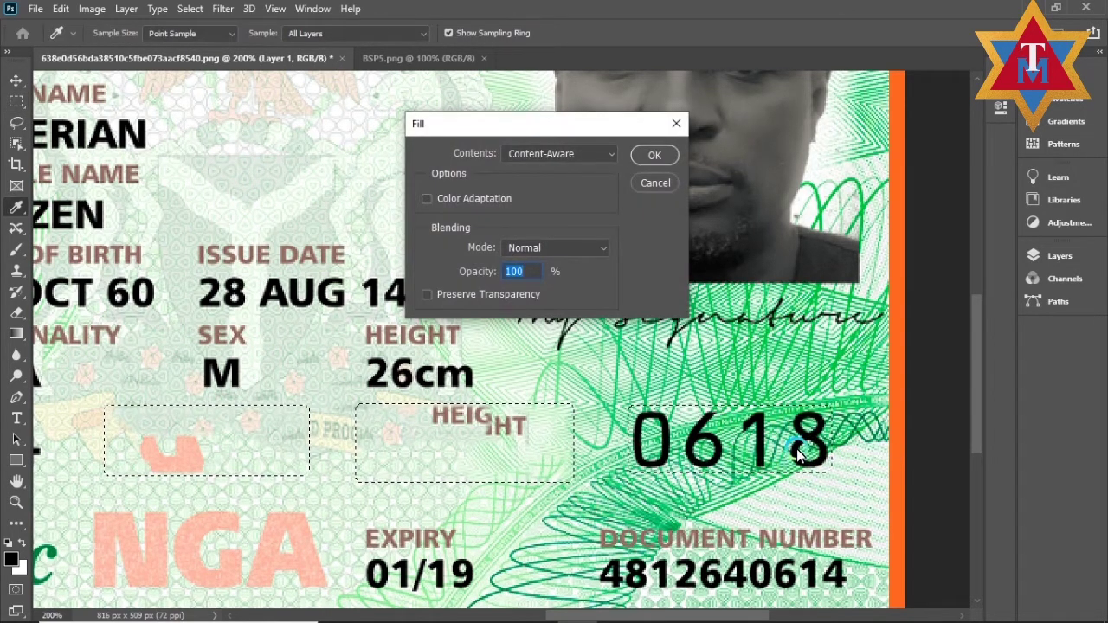
left_click(652, 157)
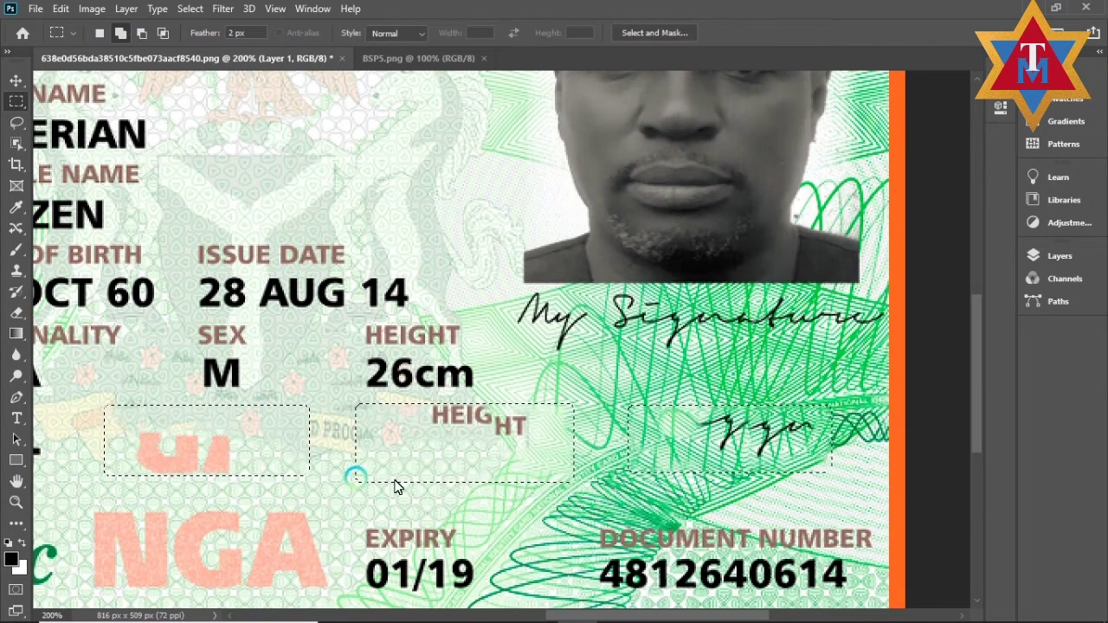
Scroll left and draw a rectangular selection over the small ghost portrait.
left_click_drag(647, 617, 512, 616)
left_click_drag(223, 399, 284, 465)
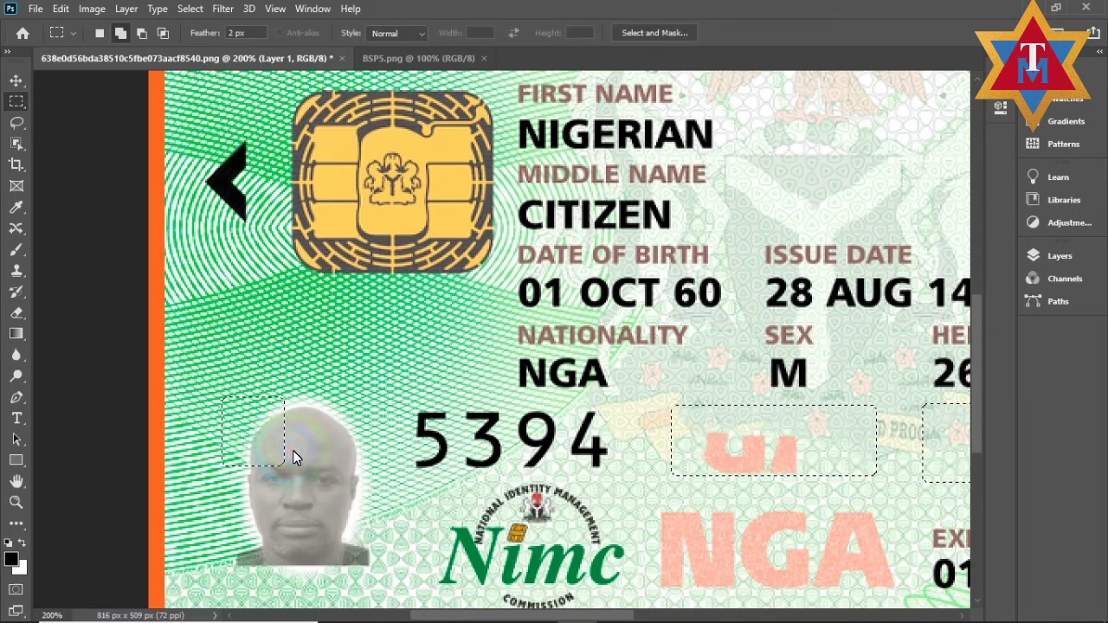
left_click_drag(238, 408, 329, 522)
left_click(255, 412)
left_click_drag(241, 400, 373, 572)
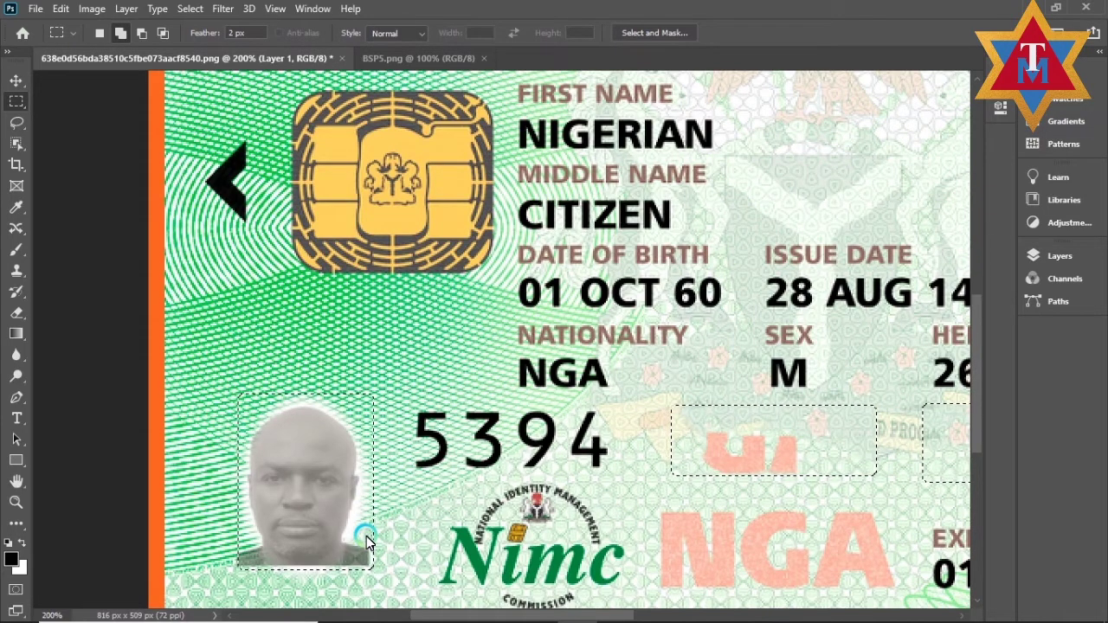
Fill over the ghost portrait, then erase 5394 via Content-Aware Fill with colour adaptation and preserved transparency.
key("shift+F5")
key("Escape")
key("m")
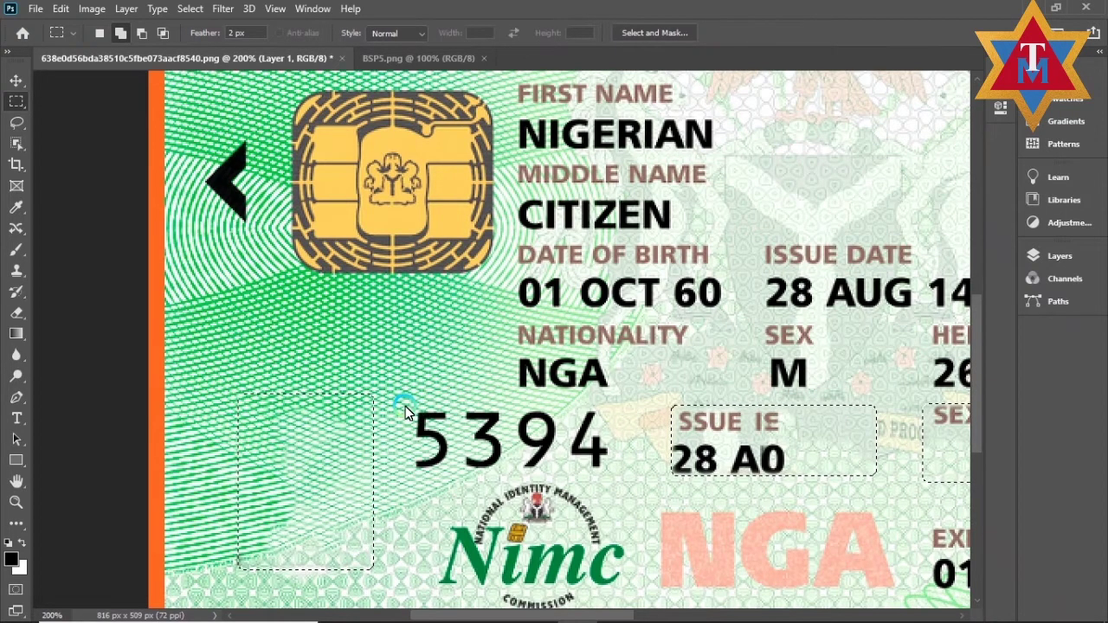
left_click_drag(407, 405, 616, 474)
key("shift+BackSpace")
left_click(427, 198)
left_click(430, 296)
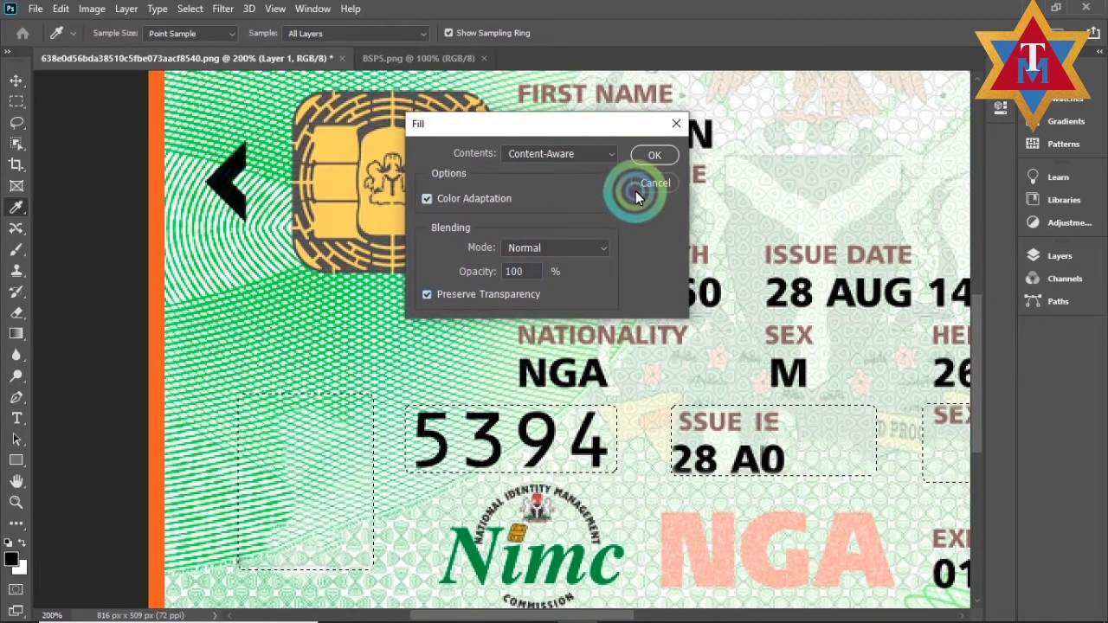
left_click(651, 155)
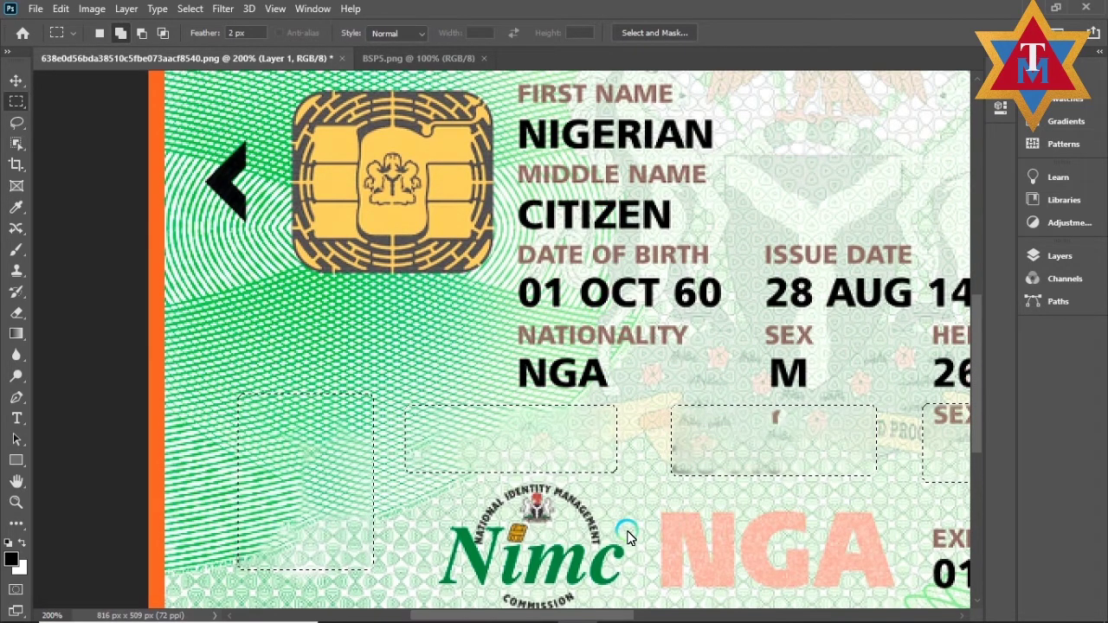
left_click_drag(567, 611, 692, 612)
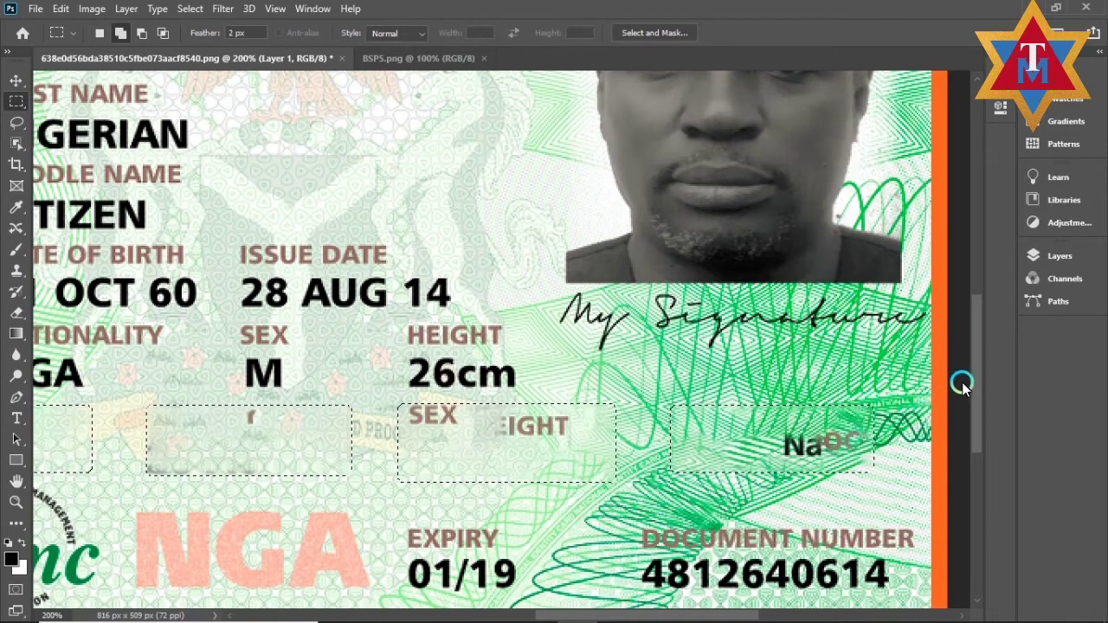
left_click_drag(971, 363, 987, 403)
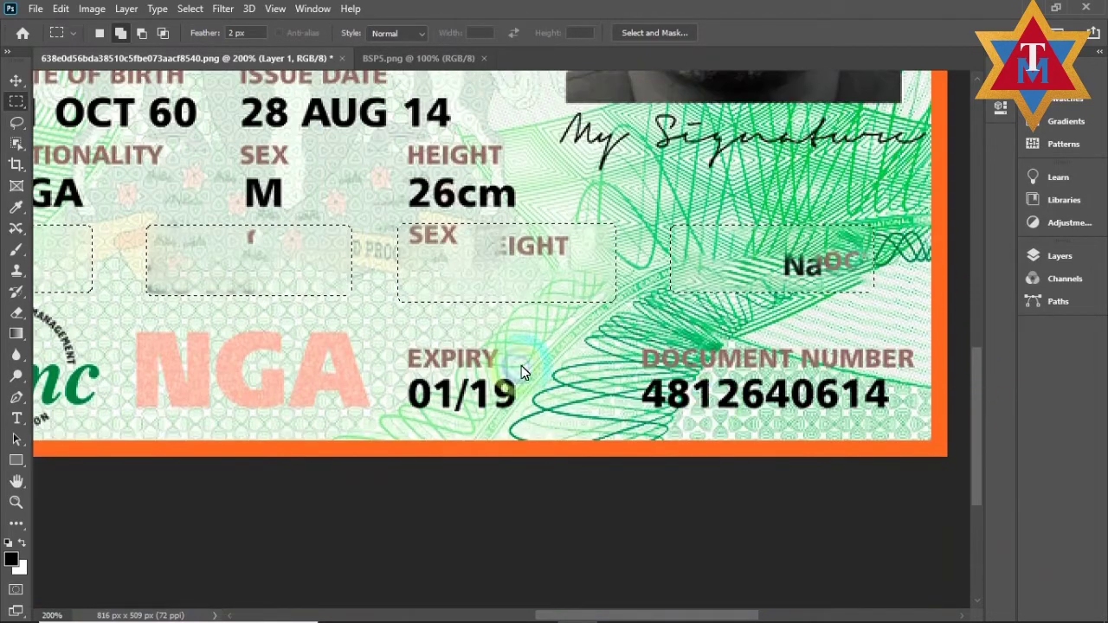
left_click_drag(468, 383, 531, 413)
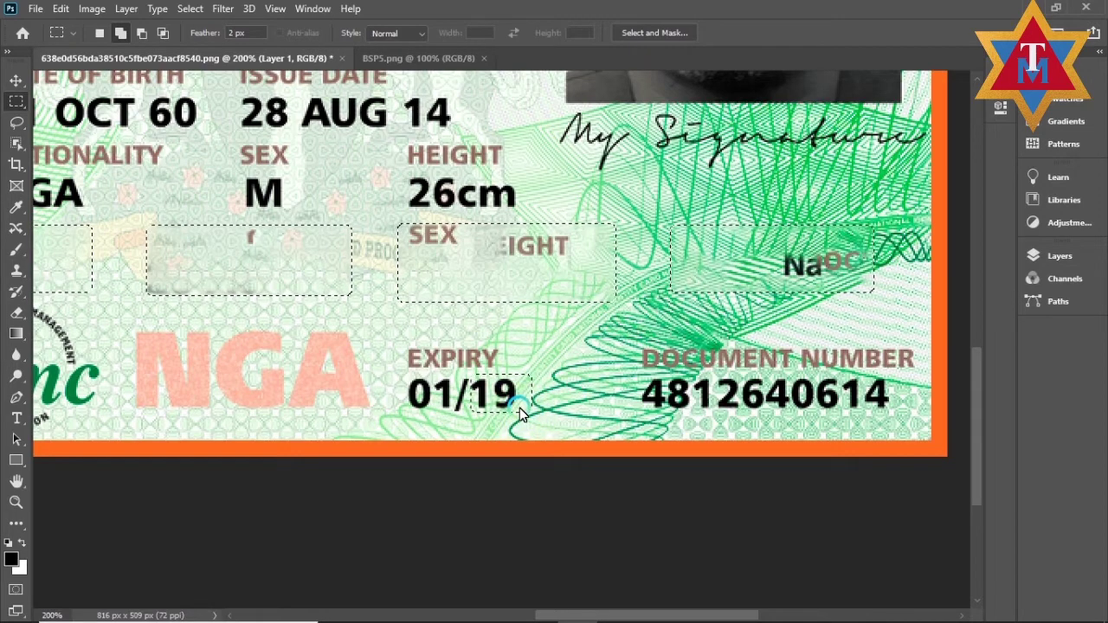
key("shift+F5")
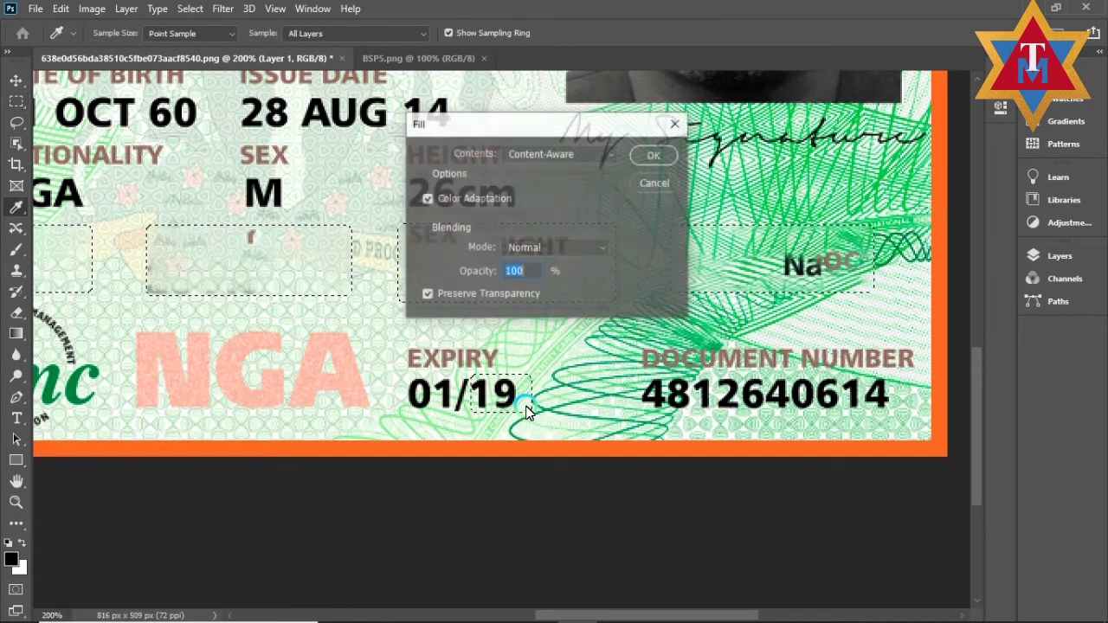
key("Return")
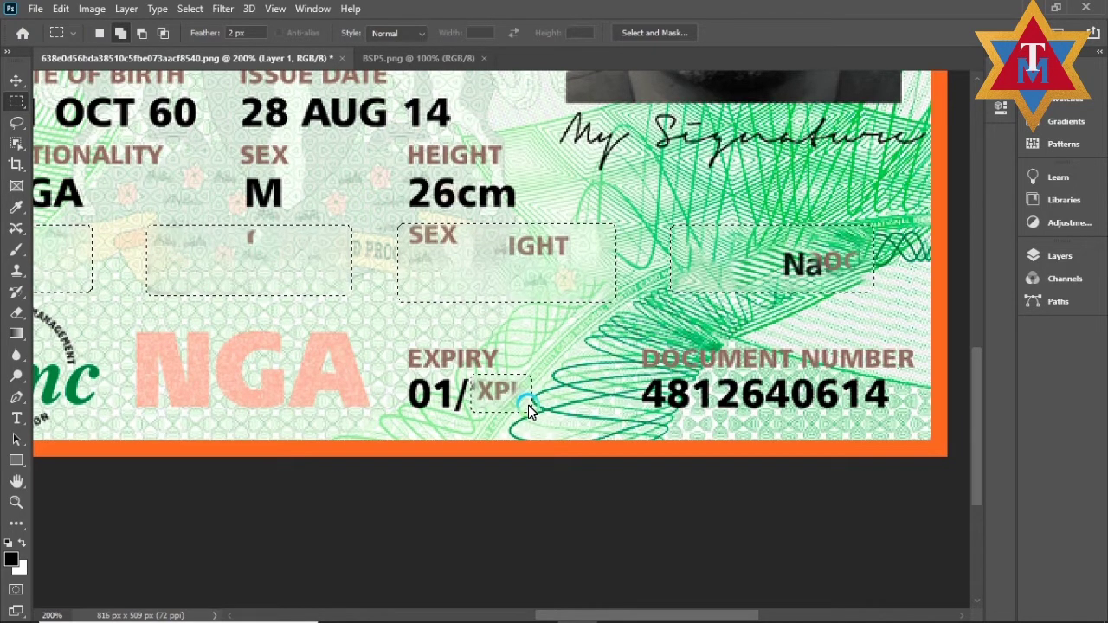
key("ctrl+z")
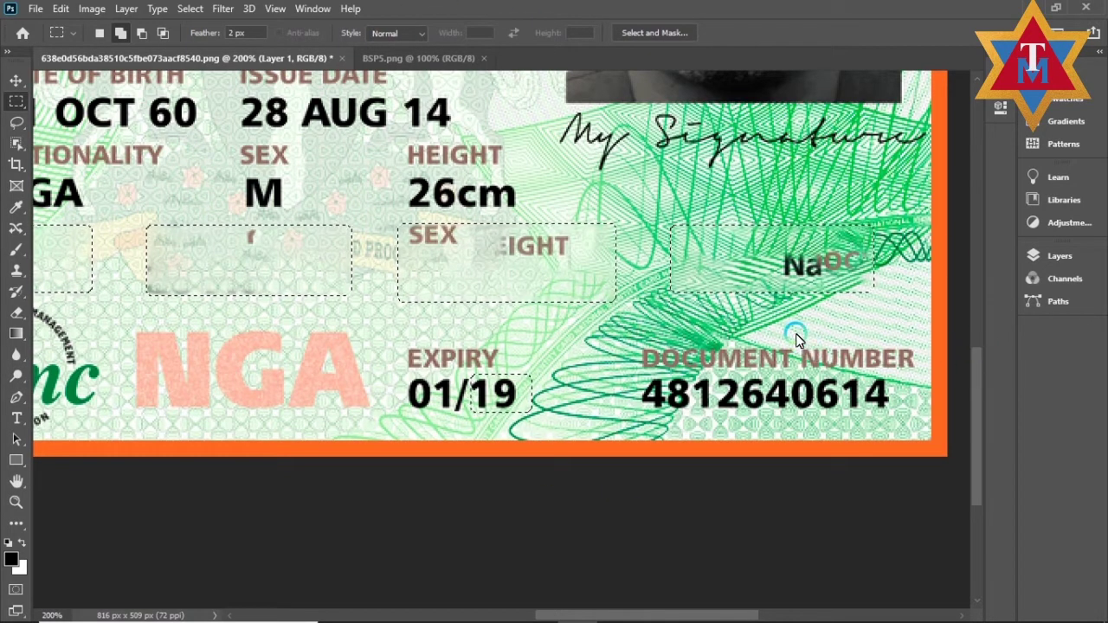
key("ctrl+minus")
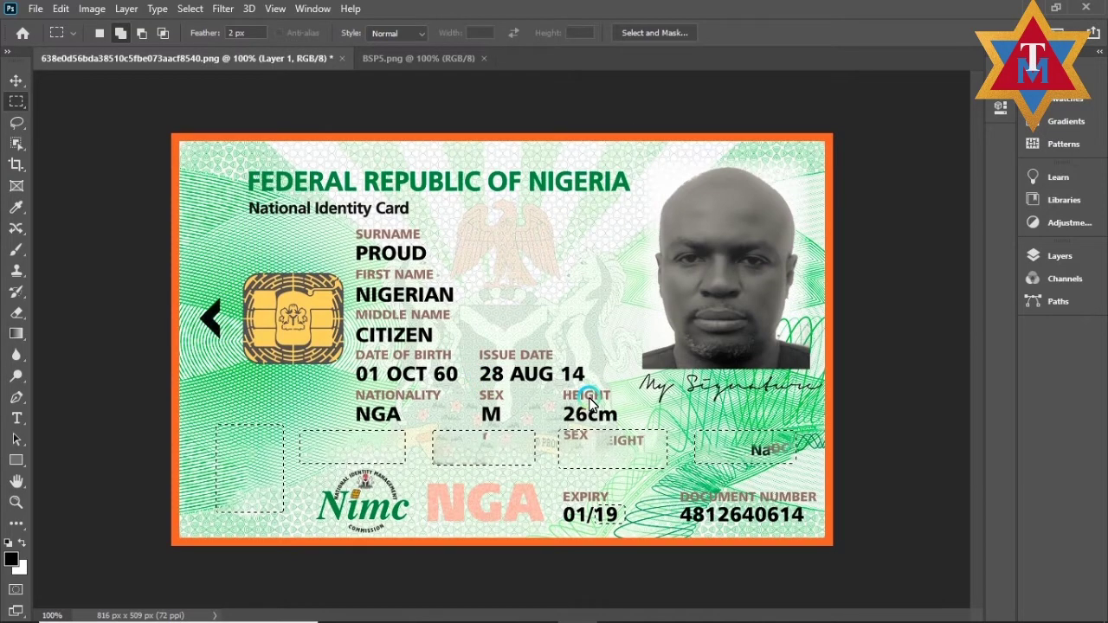
At 200% zoom, select a small background patch near the crest and shift it down-right.
key("ctrl+plus")
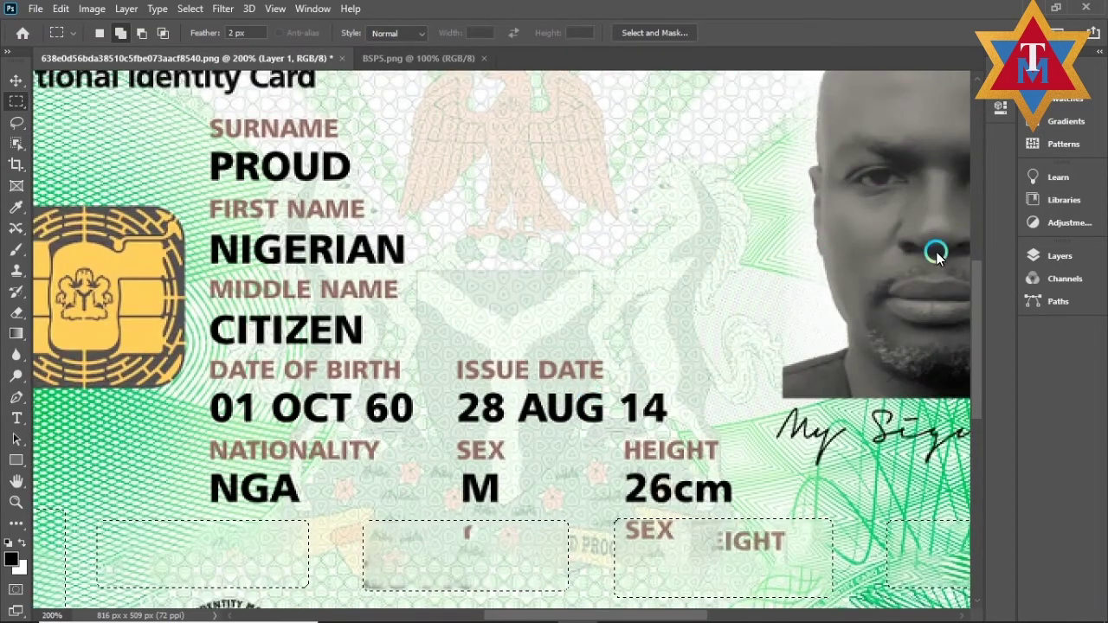
scroll(978, 277, "down", 5)
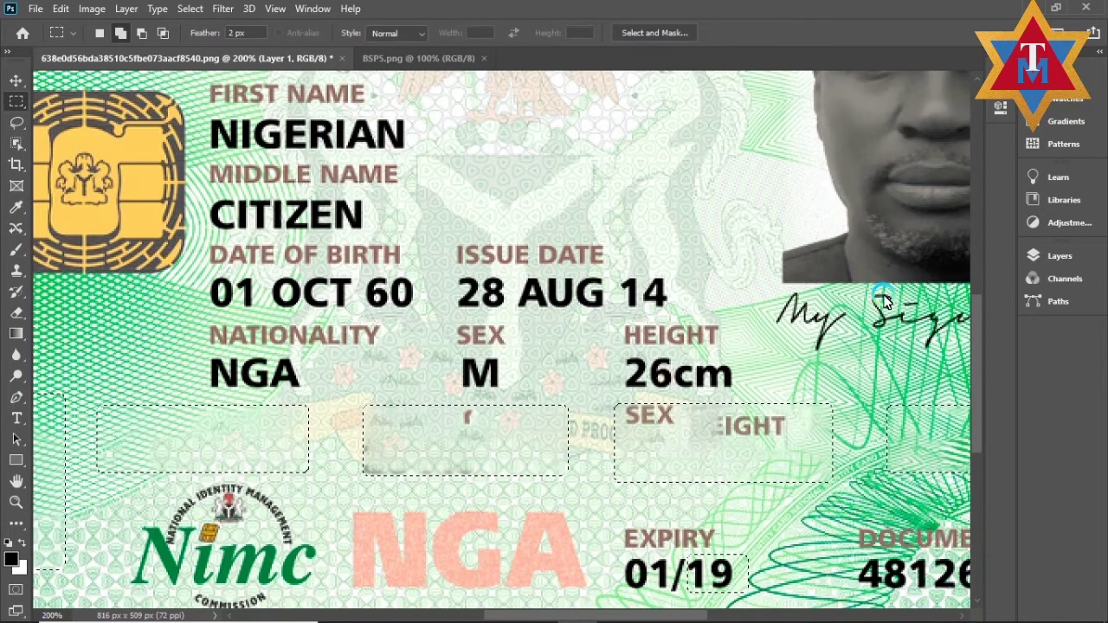
left_click_drag(544, 137, 581, 171)
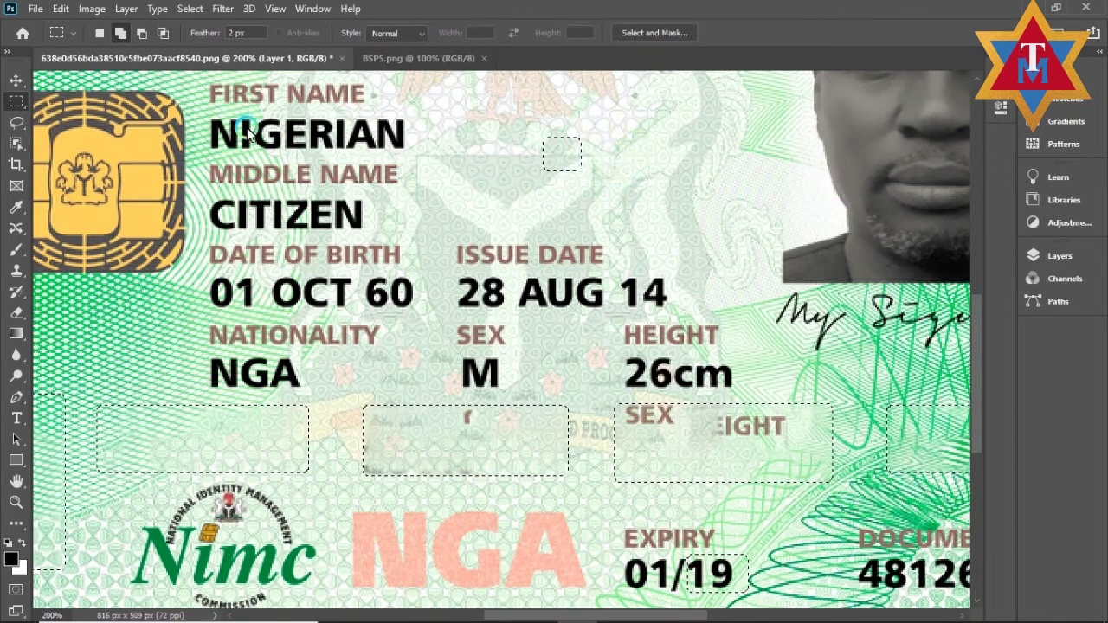
key("v")
mouse_move(454, 192)
left_mouse_down()
mouse_move(488, 221)
mouse_move(471, 192)
left_mouse_up()
left_click(494, 213)
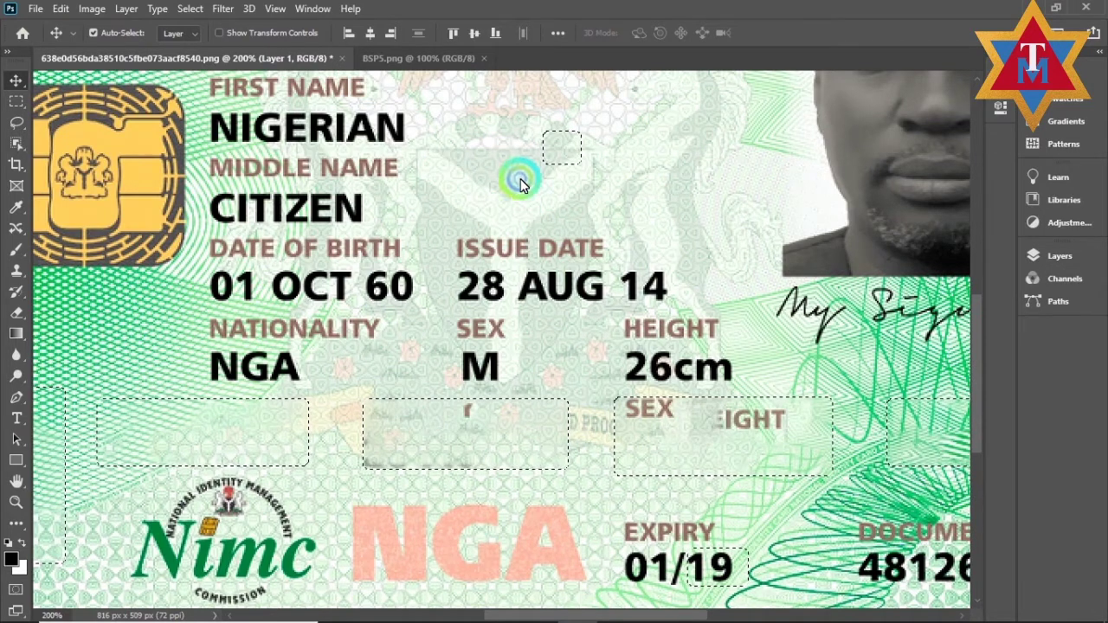
Select a small patch beneath IAN of NIGERIAN, then click several points in the lower label box.
left_click(17, 101)
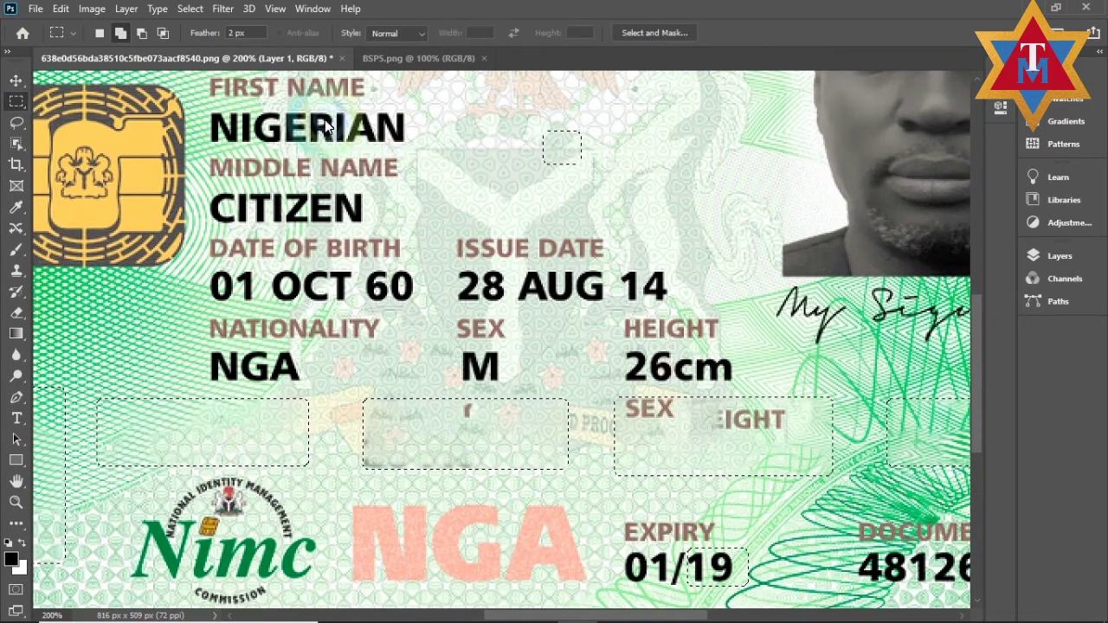
left_click_drag(376, 143, 386, 151)
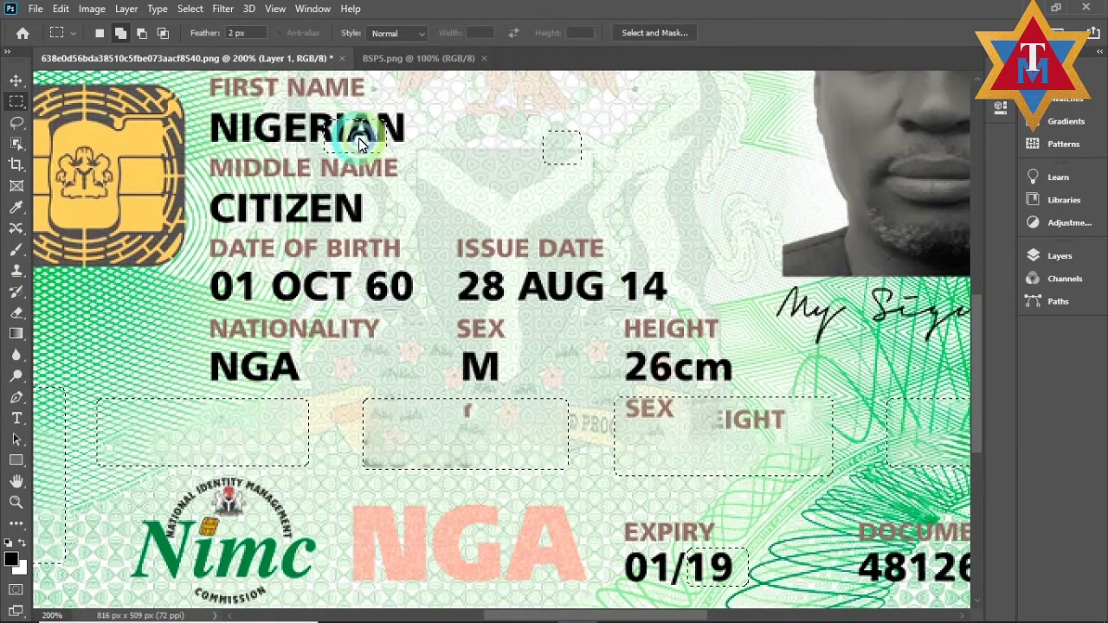
key("v")
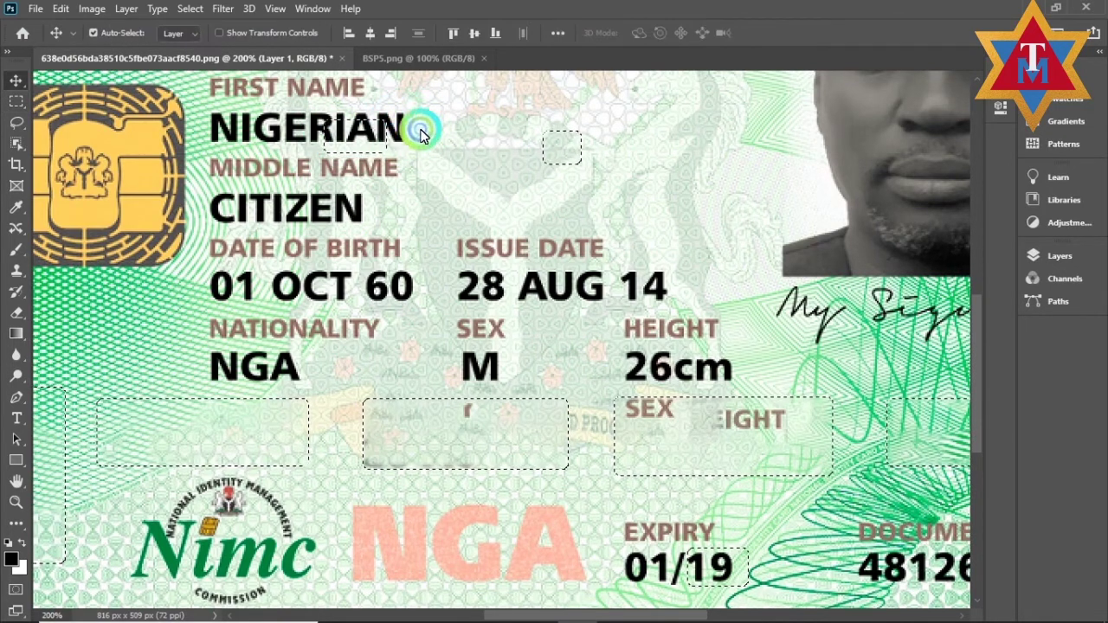
left_click(17, 81)
left_click(638, 397)
left_click(671, 415)
left_click(654, 413)
left_click(657, 413)
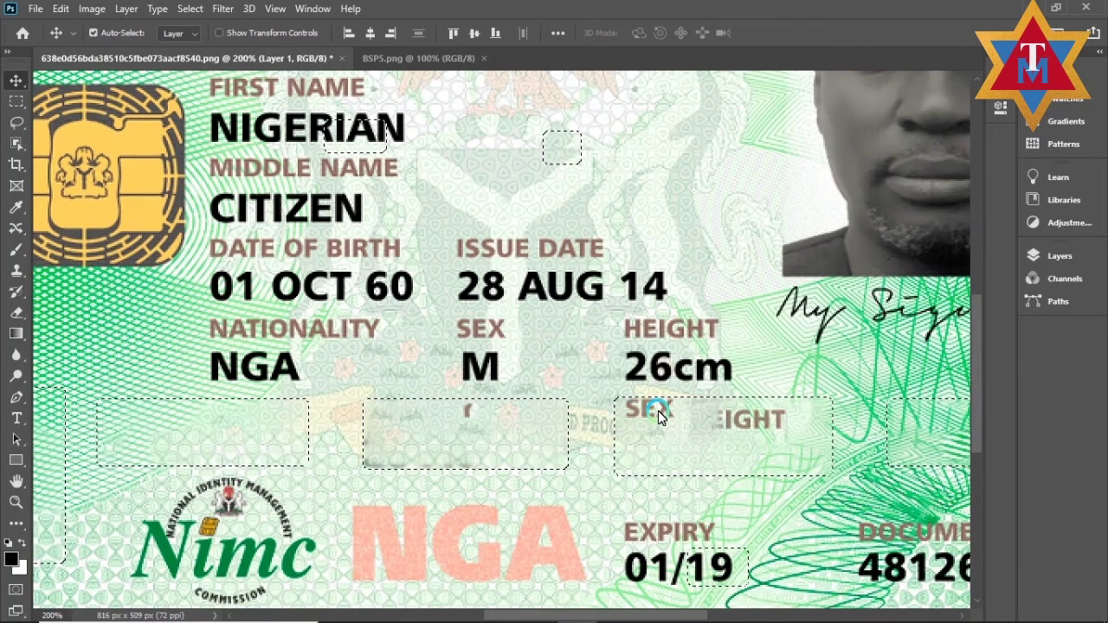
left_click(659, 417)
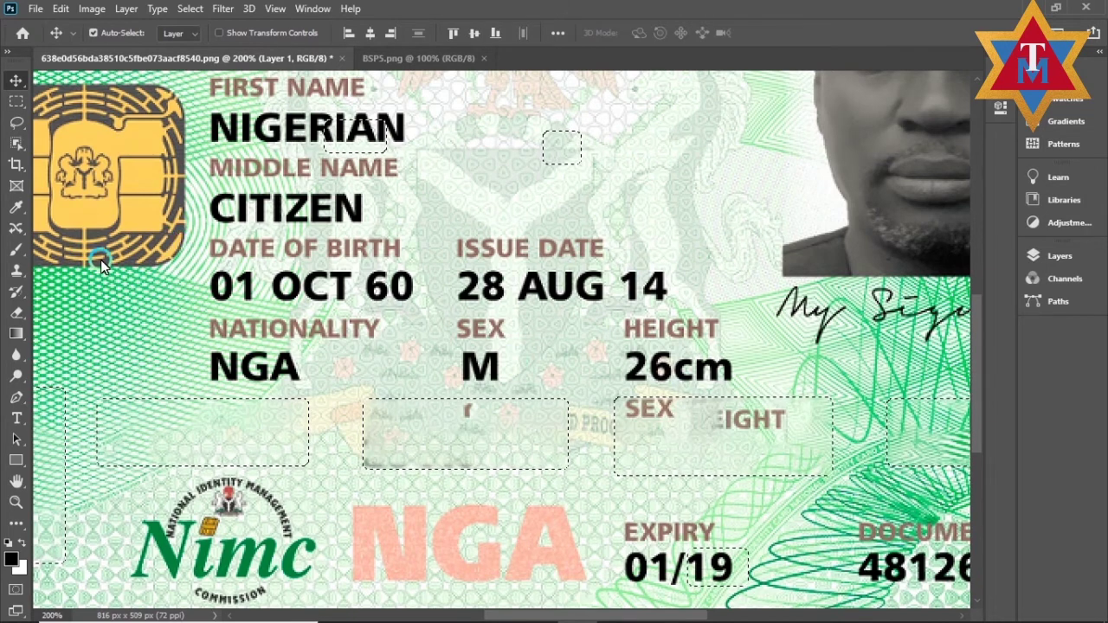
Pick the Clone Stamp, sample clean background, and paint out the ghost SEX label.
left_click(16, 270)
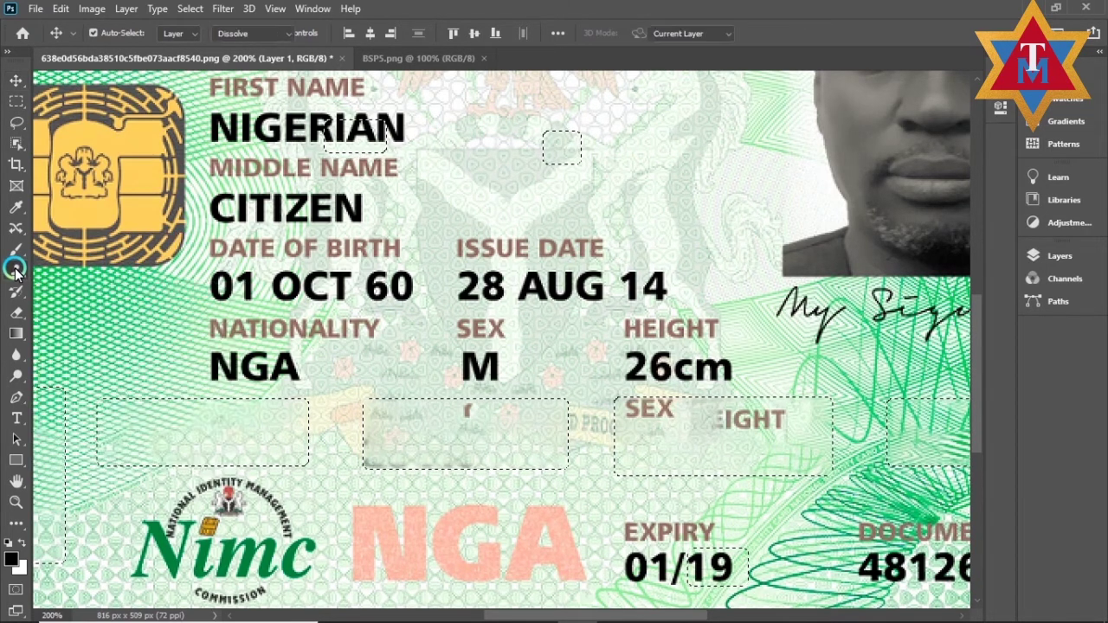
right_click(16, 270)
left_click(51, 255)
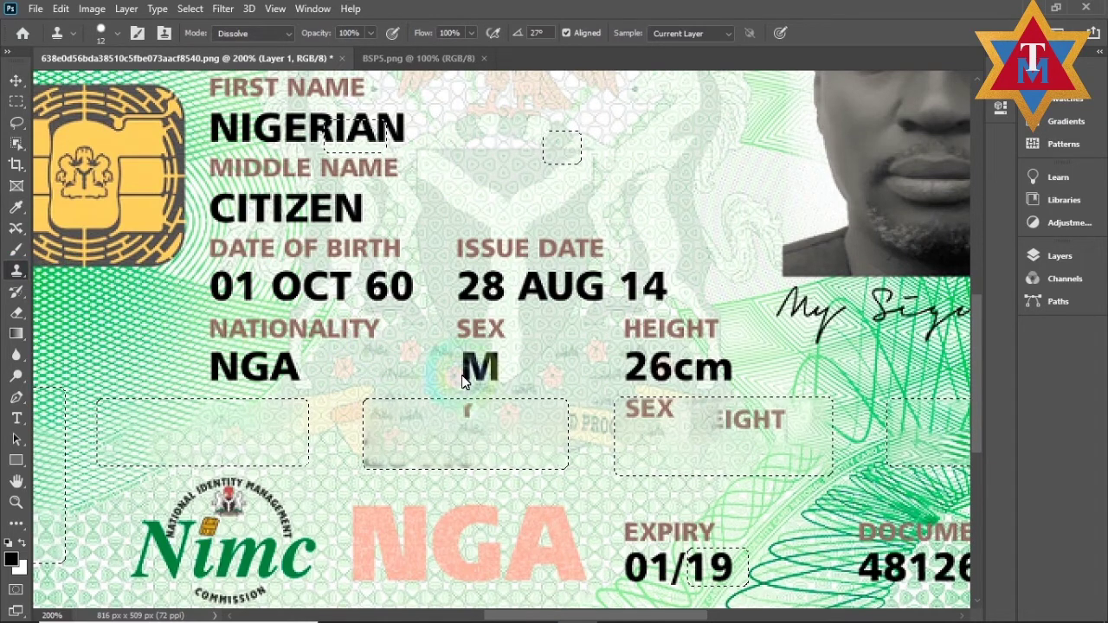
left_click(645, 443)
left_click_drag(653, 442, 643, 445)
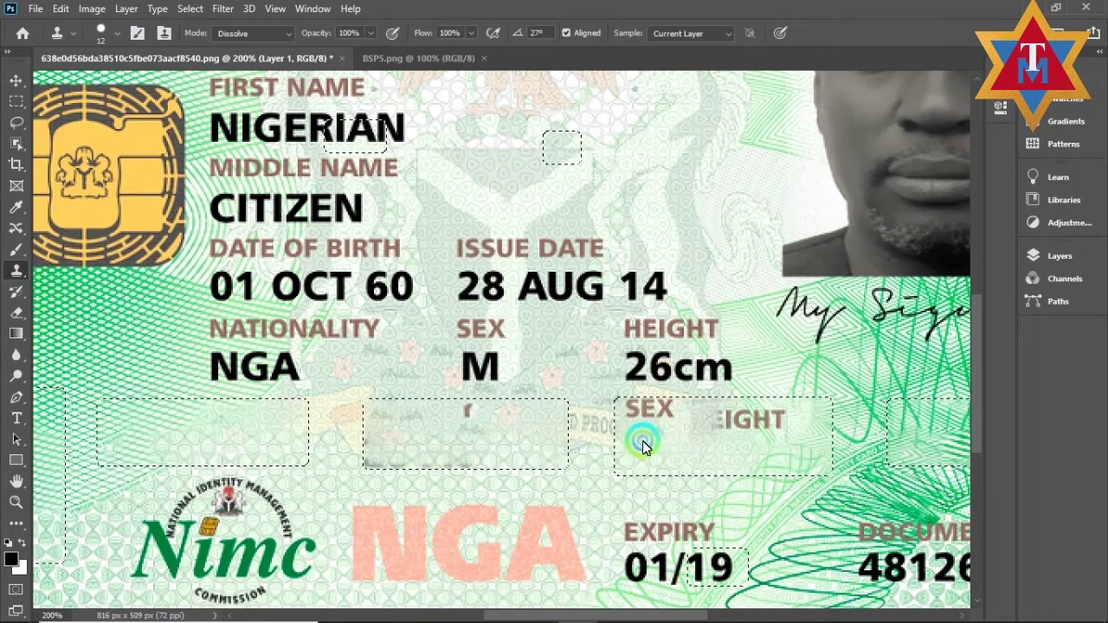
left_click(651, 413)
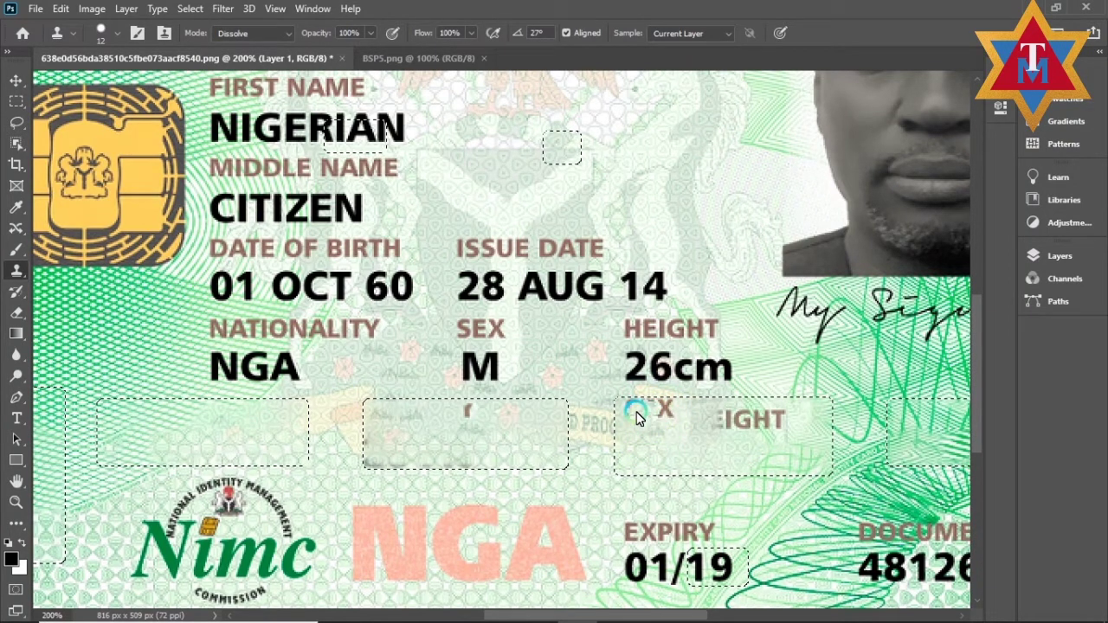
left_click_drag(636, 418, 655, 416)
left_click(641, 444)
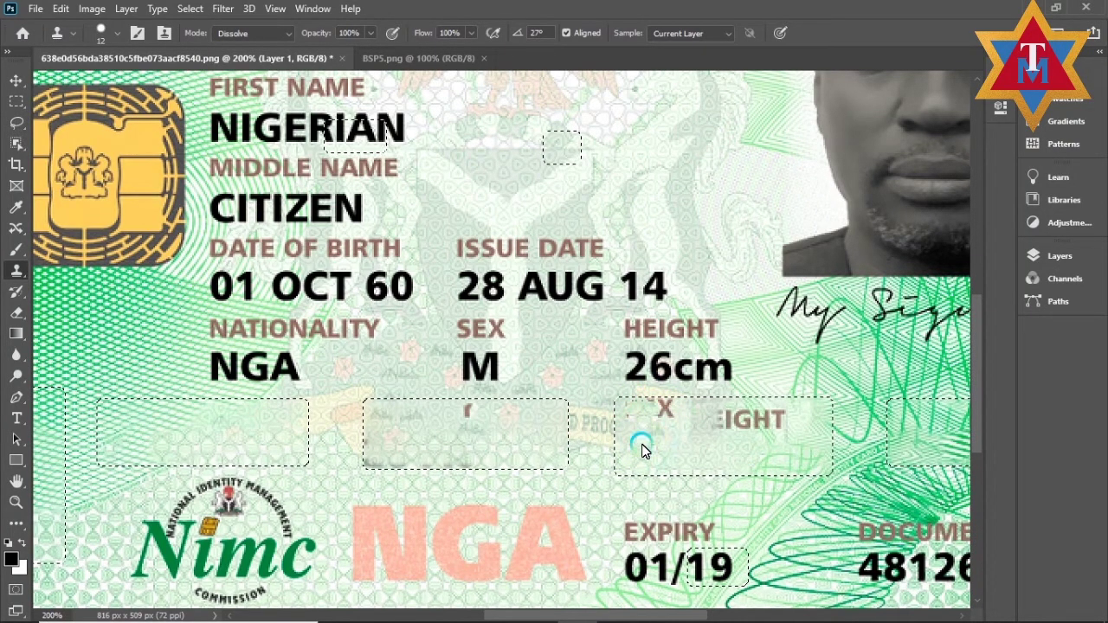
Clone background over the ghost EIGHT letters until only pattern remains.
mouse_move(642, 454)
left_mouse_down()
mouse_move(672, 430)
mouse_move(661, 411)
mouse_move(678, 409)
mouse_move(652, 405)
mouse_move(687, 422)
mouse_move(665, 447)
mouse_move(656, 436)
mouse_move(675, 420)
mouse_move(627, 416)
mouse_move(664, 426)
mouse_move(671, 448)
mouse_move(680, 404)
mouse_move(637, 401)
mouse_move(665, 430)
mouse_move(674, 409)
mouse_move(634, 405)
mouse_move(759, 401)
mouse_move(751, 393)
mouse_move(730, 411)
mouse_move(777, 418)
left_mouse_up()
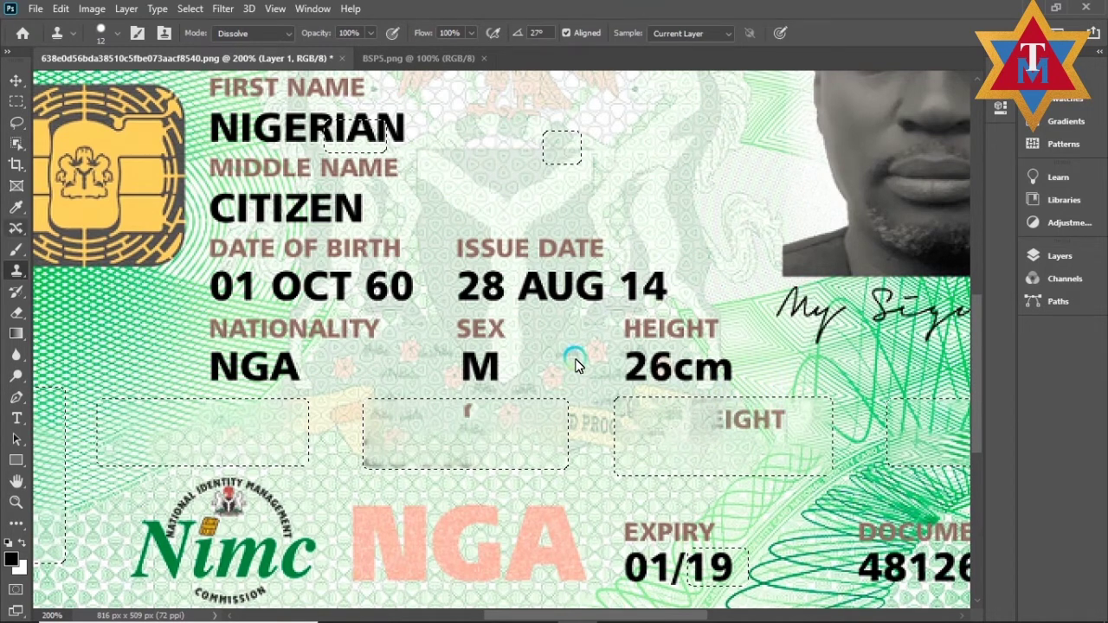
left_click_drag(672, 431, 756, 422)
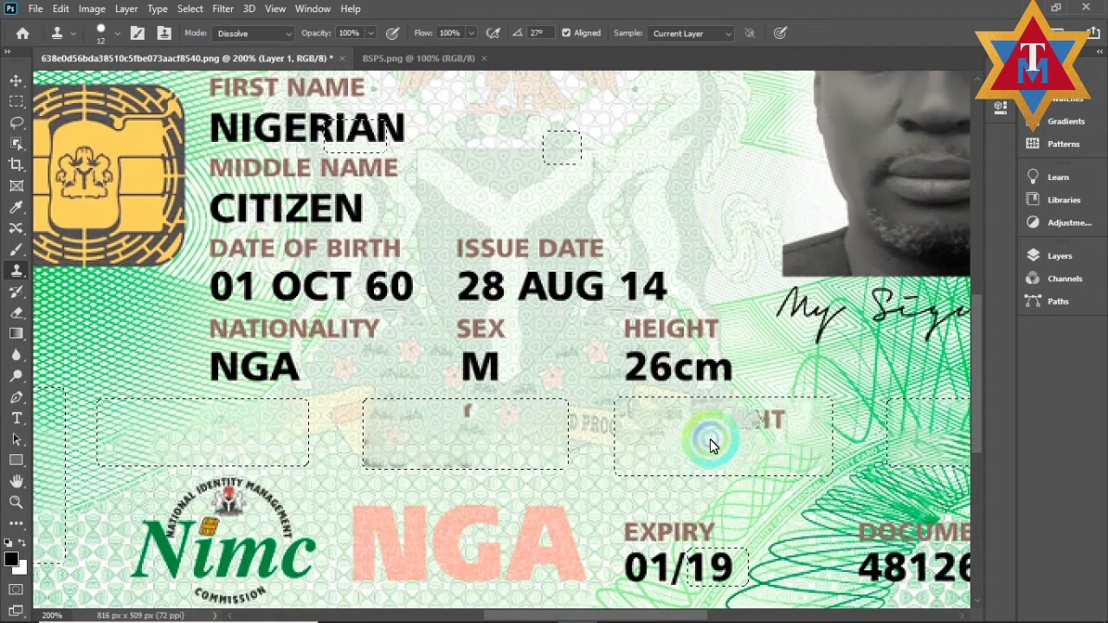
mouse_move(697, 448)
left_mouse_down()
mouse_move(786, 415)
mouse_move(742, 443)
mouse_move(715, 441)
mouse_move(732, 419)
mouse_move(782, 415)
left_mouse_up()
mouse_move(558, 489)
left_mouse_down()
mouse_move(507, 470)
mouse_move(492, 421)
mouse_move(510, 426)
mouse_move(485, 421)
mouse_move(520, 426)
mouse_move(453, 415)
mouse_move(519, 423)
mouse_move(441, 419)
left_mouse_up()
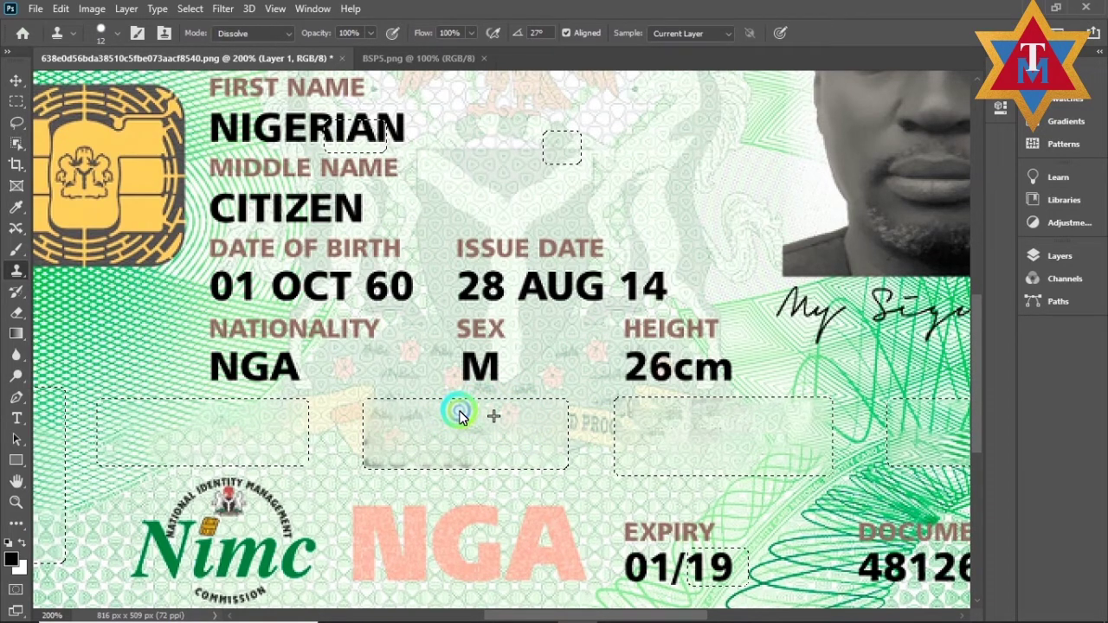
Stamp cloned background over the leftover ghost mark in the middle box.
left_click(530, 442)
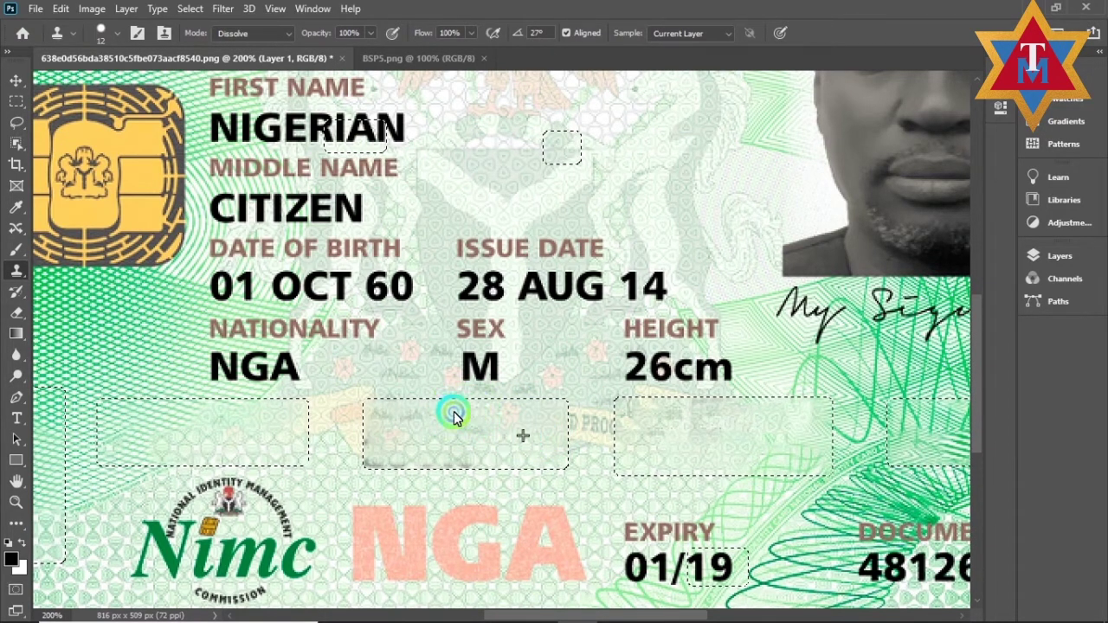
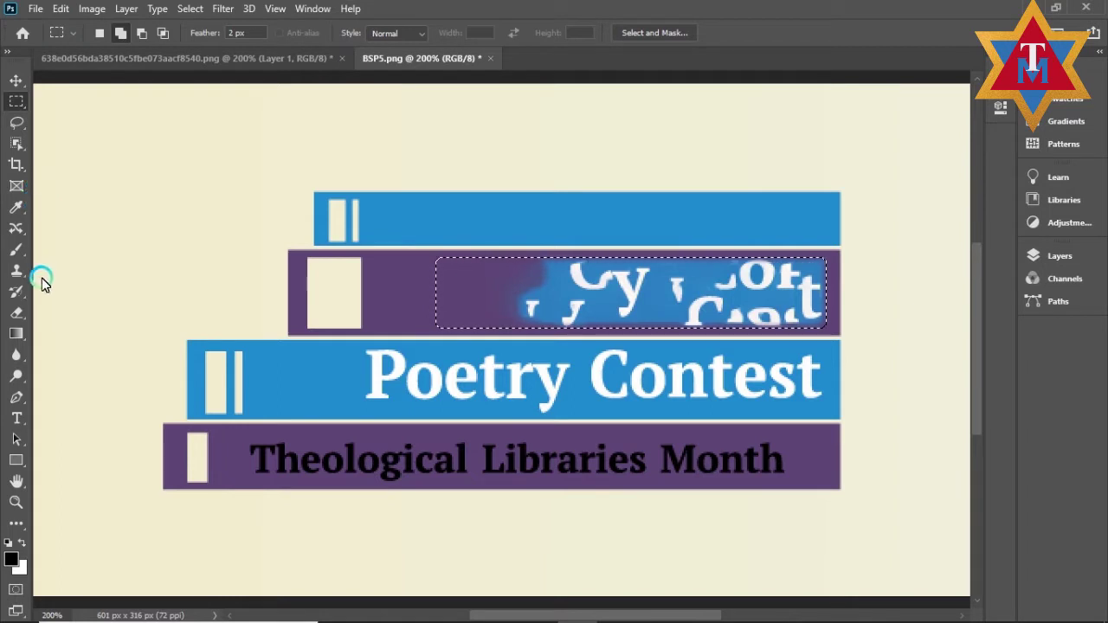
Clone-stamp purple from the spine over the blue patch at the selection's left edge.
left_click(17, 270)
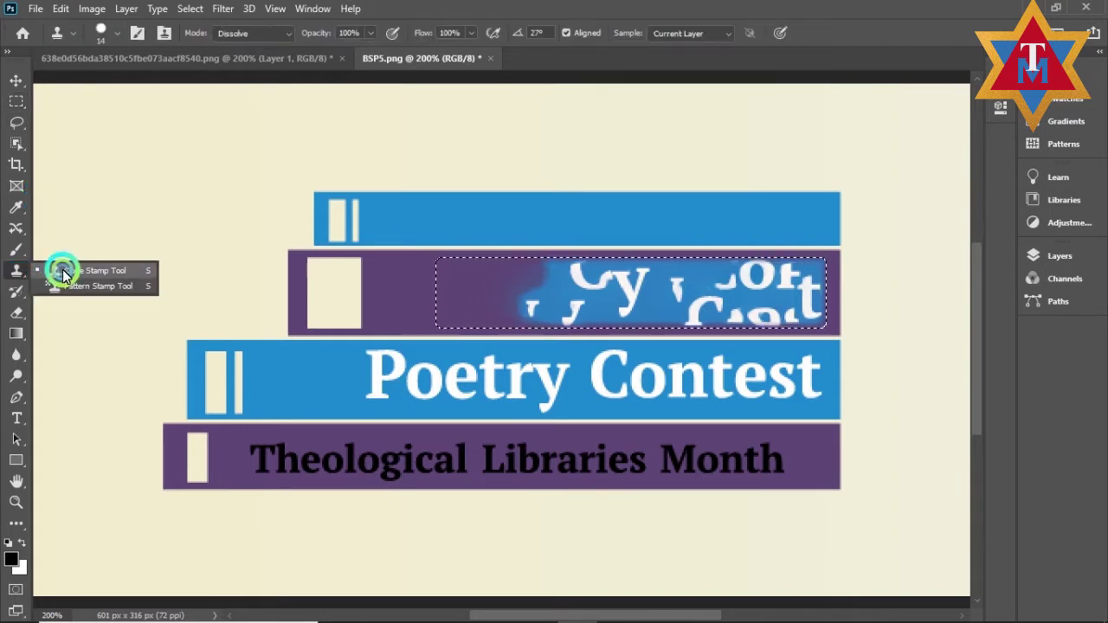
left_click(63, 273)
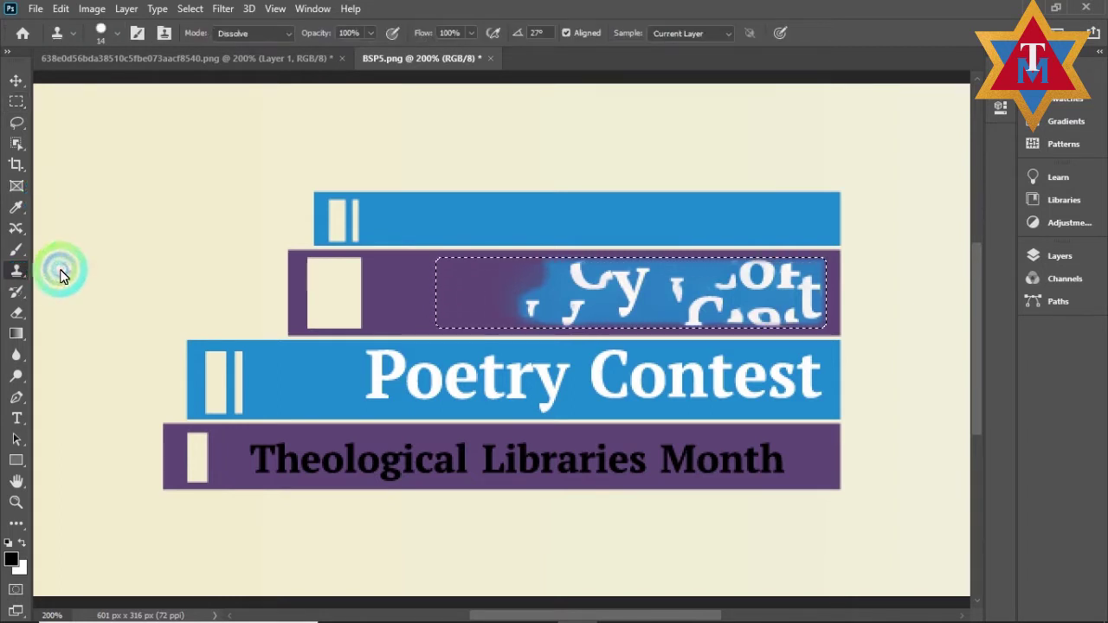
left_click(495, 289, "alt")
mouse_move(494, 287)
left_mouse_down()
mouse_move(581, 294)
mouse_move(506, 307)
mouse_move(492, 296)
mouse_move(589, 302)
mouse_move(540, 309)
mouse_move(492, 297)
mouse_move(604, 313)
mouse_move(484, 308)
mouse_move(633, 312)
mouse_move(468, 309)
mouse_move(544, 292)
mouse_move(516, 297)
mouse_move(652, 289)
mouse_move(478, 291)
mouse_move(506, 284)
left_mouse_up()
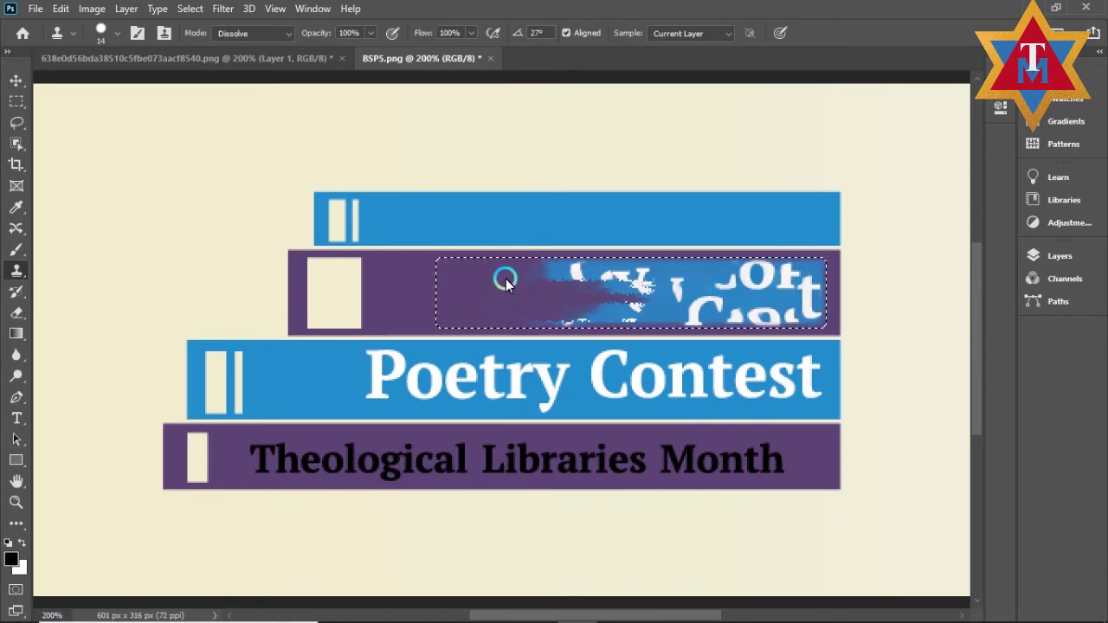
key("ctrl+plus")
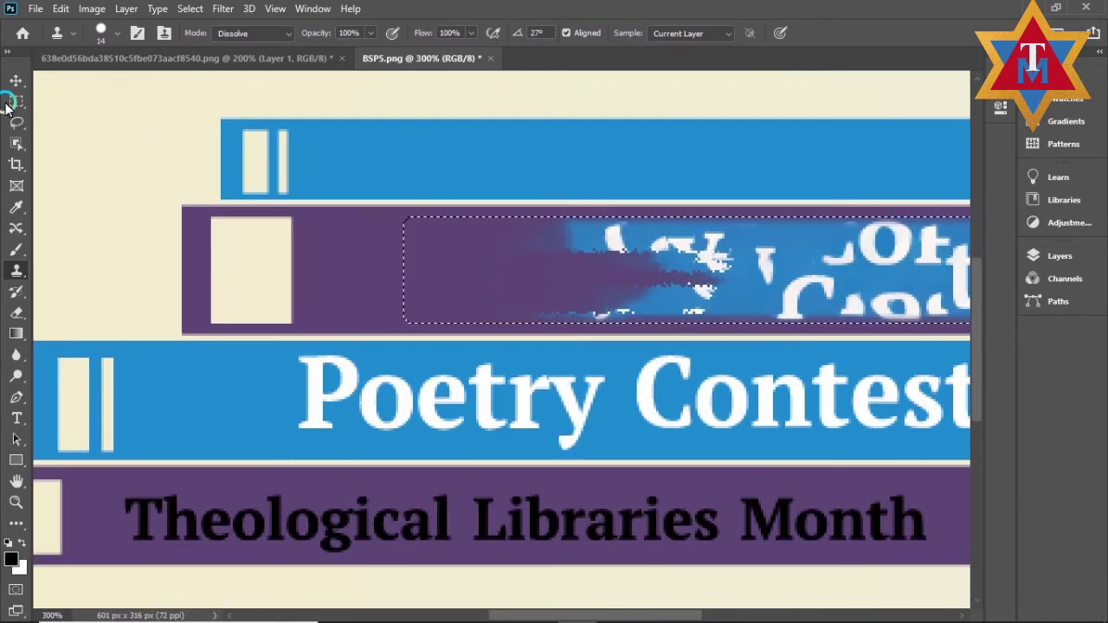
Clone purple across the white lettering in the second spine's selected strip, resampling as needed.
left_click_drag(688, 614, 723, 613)
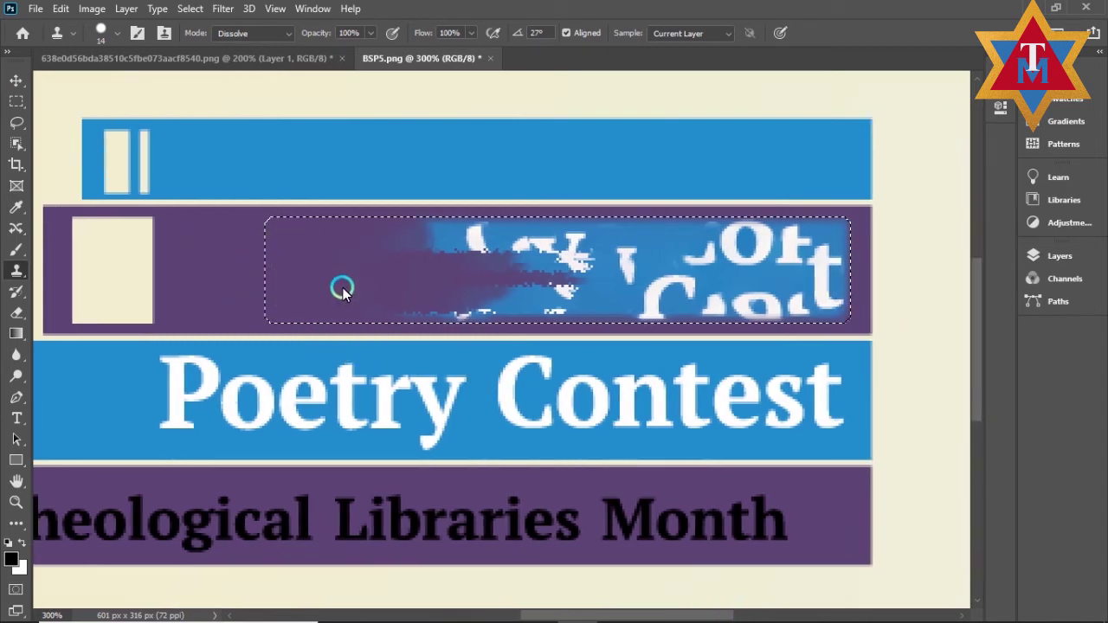
left_click(346, 285)
left_click(389, 277)
mouse_move(401, 252)
left_mouse_down()
mouse_move(519, 235)
mouse_move(648, 239)
left_mouse_up()
left_click(433, 277)
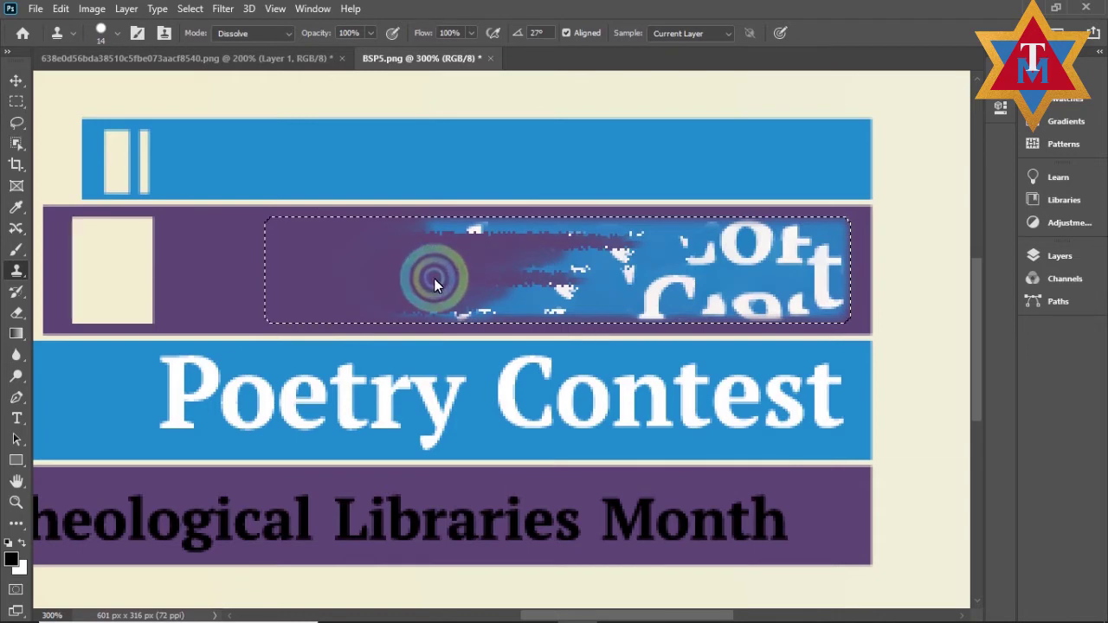
mouse_move(416, 280)
left_mouse_down()
mouse_move(669, 264)
mouse_move(642, 273)
left_mouse_up()
mouse_move(408, 279)
left_mouse_down()
mouse_move(396, 280)
mouse_move(522, 263)
mouse_move(732, 268)
mouse_move(378, 274)
mouse_move(581, 267)
mouse_move(747, 242)
mouse_move(812, 250)
mouse_move(369, 268)
mouse_move(371, 306)
mouse_move(384, 310)
mouse_move(576, 302)
mouse_move(423, 297)
mouse_move(342, 275)
mouse_move(356, 299)
mouse_move(403, 304)
mouse_move(736, 294)
mouse_move(364, 285)
mouse_move(439, 268)
mouse_move(325, 251)
mouse_move(358, 234)
mouse_move(559, 230)
mouse_move(424, 245)
mouse_move(366, 276)
mouse_move(378, 237)
mouse_move(667, 243)
left_mouse_up()
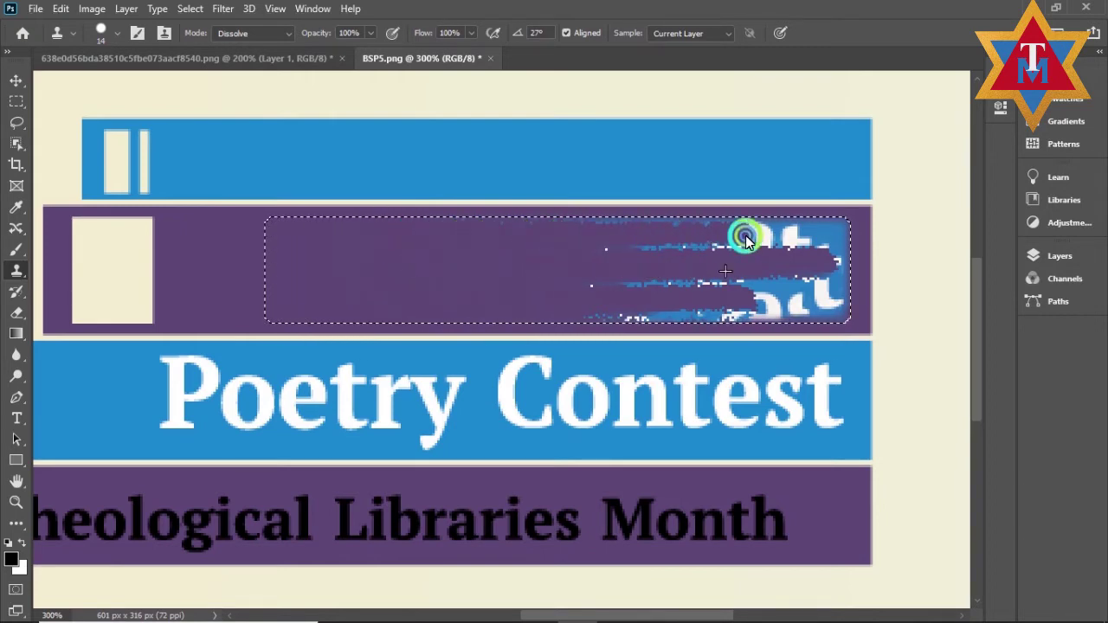
mouse_move(768, 238)
left_mouse_down()
mouse_move(626, 252)
mouse_move(386, 234)
left_mouse_up()
mouse_move(358, 272)
left_mouse_down()
mouse_move(621, 239)
mouse_move(537, 256)
mouse_move(637, 254)
left_mouse_up()
mouse_move(774, 251)
left_mouse_down()
mouse_move(433, 270)
mouse_move(527, 278)
mouse_move(507, 284)
mouse_move(767, 286)
mouse_move(713, 269)
mouse_move(423, 274)
mouse_move(462, 232)
mouse_move(453, 232)
mouse_move(714, 218)
mouse_move(504, 253)
mouse_move(520, 229)
mouse_move(490, 228)
mouse_move(743, 222)
mouse_move(639, 232)
mouse_move(569, 267)
mouse_move(572, 310)
mouse_move(818, 301)
mouse_move(820, 284)
mouse_move(790, 292)
mouse_move(767, 275)
mouse_move(829, 280)
mouse_move(712, 296)
mouse_move(428, 279)
left_mouse_up()
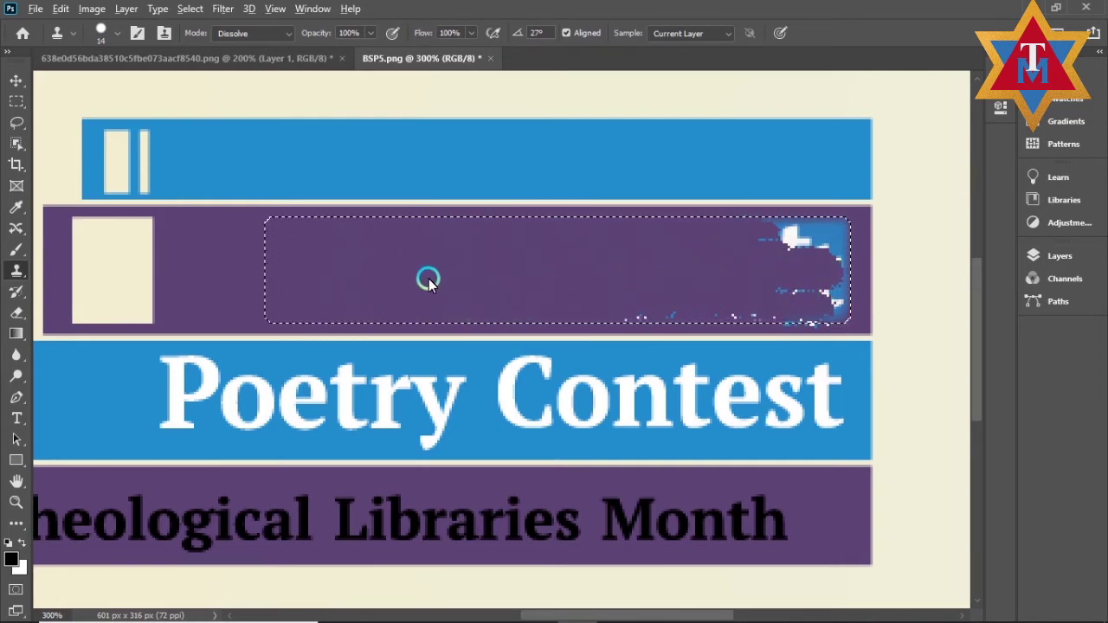
Cover the blue remnants at the strip's top-right and right edge with purple.
left_click_drag(361, 279, 347, 272)
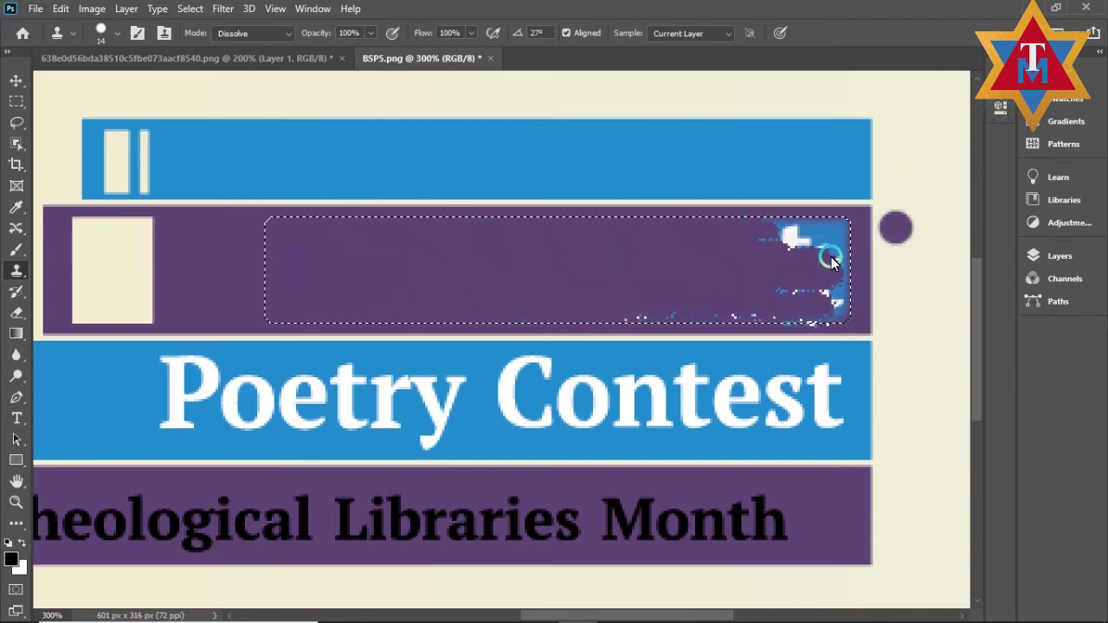
mouse_move(756, 246)
left_mouse_down()
mouse_move(833, 237)
mouse_move(430, 257)
mouse_move(887, 248)
left_mouse_up()
mouse_move(730, 223)
left_mouse_down()
mouse_move(829, 227)
mouse_move(438, 250)
mouse_move(387, 271)
mouse_move(796, 231)
mouse_move(844, 230)
mouse_move(842, 247)
left_mouse_up()
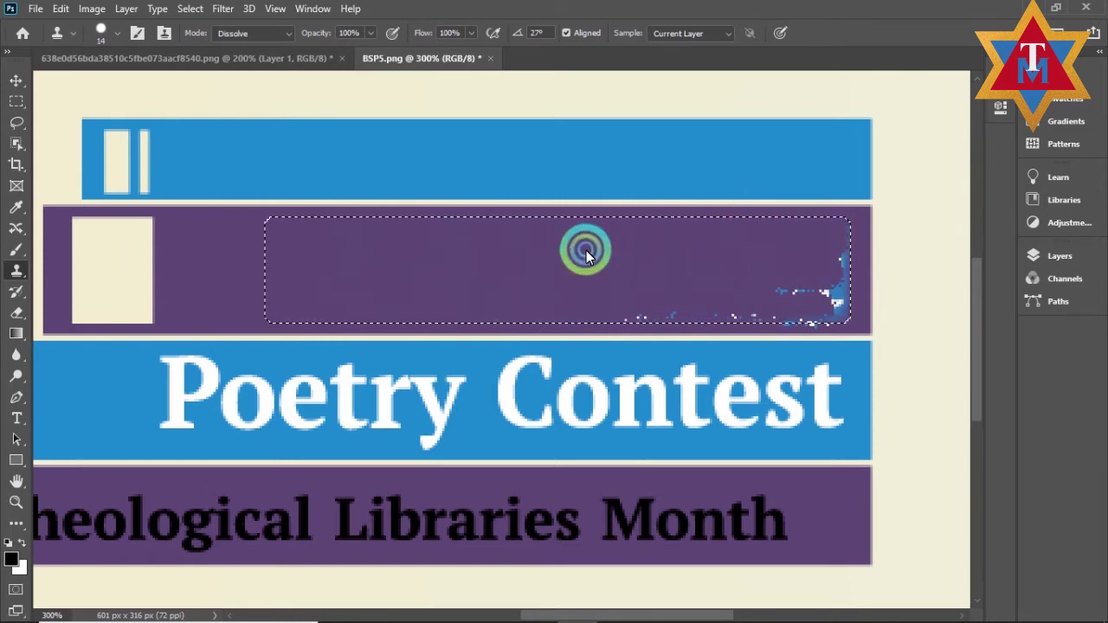
mouse_move(836, 240)
left_mouse_down()
mouse_move(843, 296)
mouse_move(840, 263)
left_mouse_up()
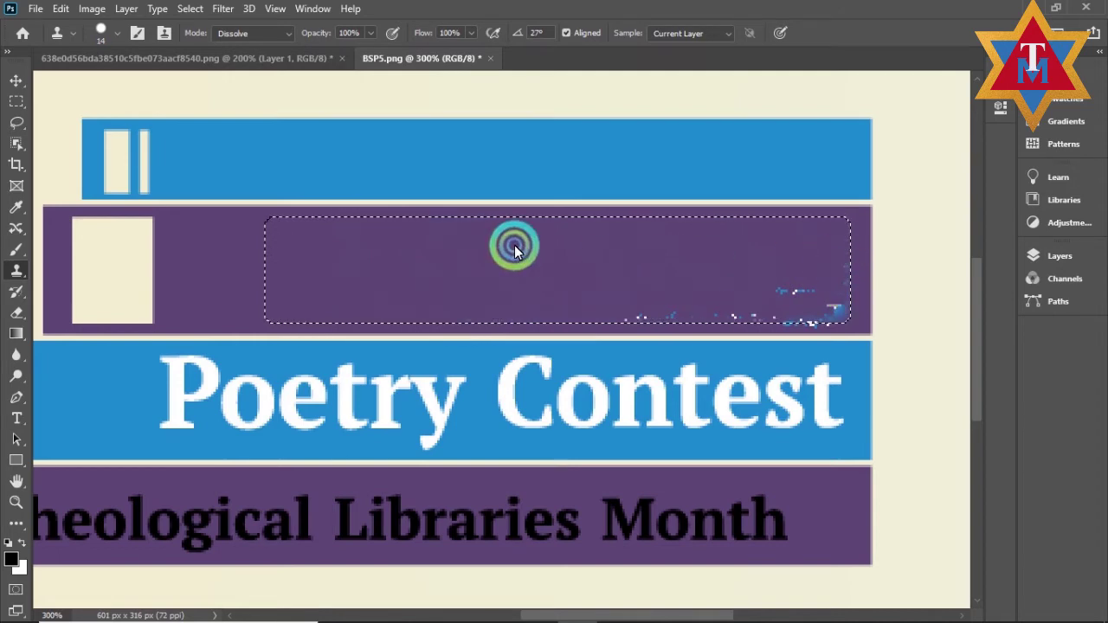
Resample purple and clean the last specks along the strip's bottom and right end.
left_click(387, 266, "alt")
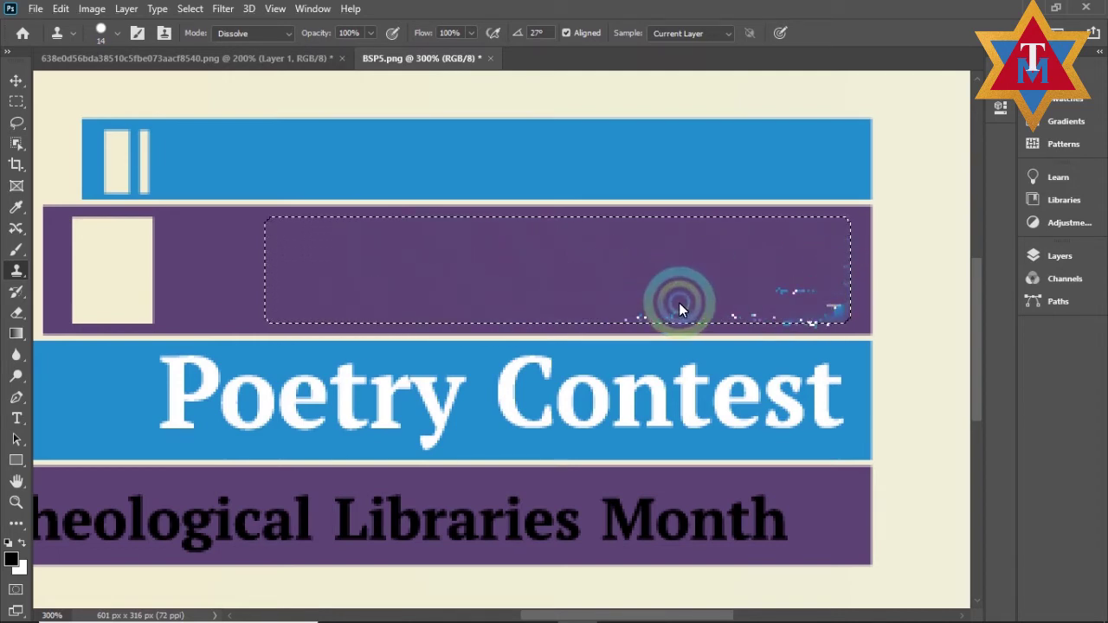
mouse_move(618, 303)
left_mouse_down()
mouse_move(797, 305)
mouse_move(778, 298)
mouse_move(840, 297)
mouse_move(843, 262)
mouse_move(844, 292)
mouse_move(818, 290)
left_mouse_up()
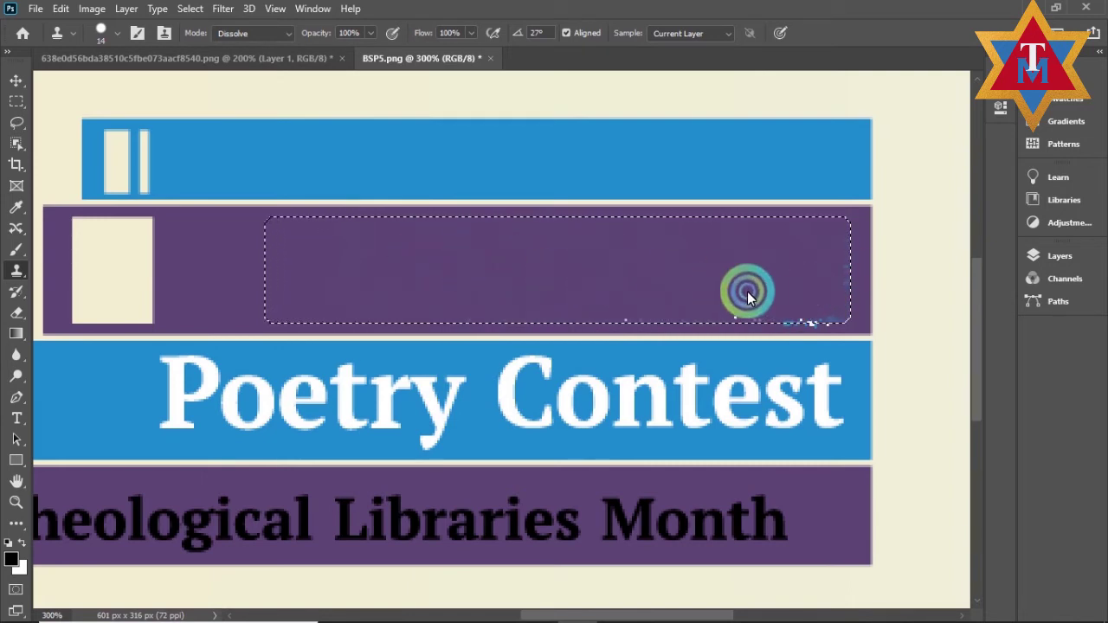
mouse_move(722, 316)
left_mouse_down()
mouse_move(864, 312)
mouse_move(790, 306)
mouse_move(839, 283)
mouse_move(843, 268)
mouse_move(550, 252)
mouse_move(855, 313)
mouse_move(893, 303)
mouse_move(833, 300)
left_mouse_up()
left_click(404, 269)
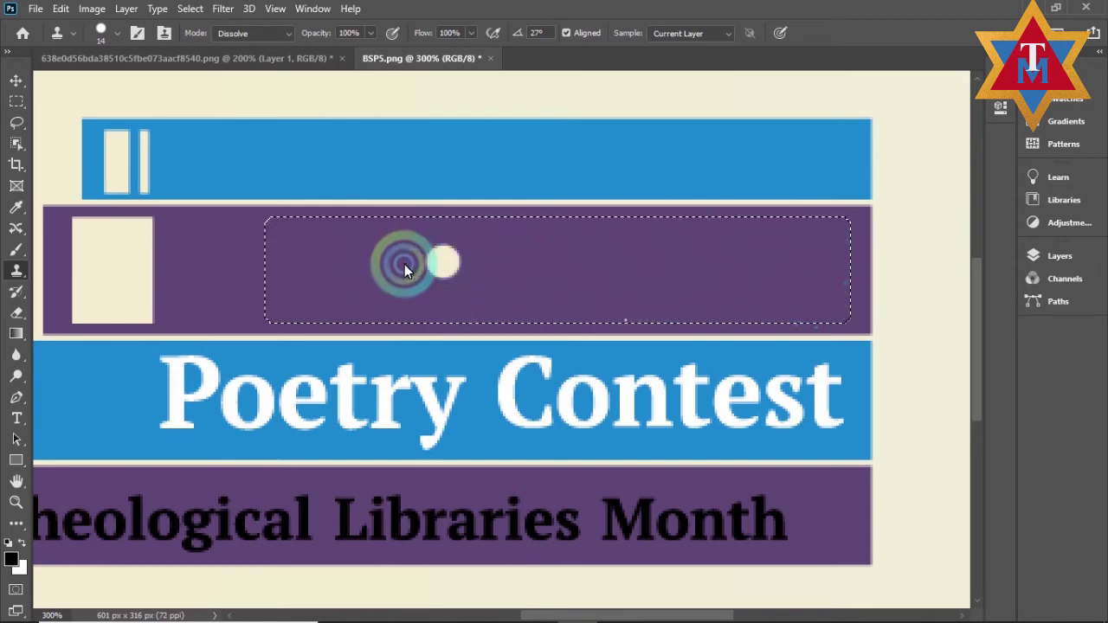
mouse_move(824, 268)
left_mouse_down()
mouse_move(840, 280)
mouse_move(657, 292)
mouse_move(415, 262)
left_mouse_up()
left_click(563, 331)
mouse_move(562, 332)
left_mouse_down()
mouse_move(608, 316)
mouse_move(832, 313)
mouse_move(428, 269)
mouse_move(405, 282)
mouse_move(686, 313)
mouse_move(818, 350)
mouse_move(782, 317)
mouse_move(833, 313)
mouse_move(399, 273)
mouse_move(844, 313)
mouse_move(791, 311)
mouse_move(831, 312)
mouse_move(676, 270)
mouse_move(444, 264)
mouse_move(668, 312)
mouse_move(849, 316)
mouse_move(764, 311)
mouse_move(657, 264)
mouse_move(556, 250)
left_mouse_up()
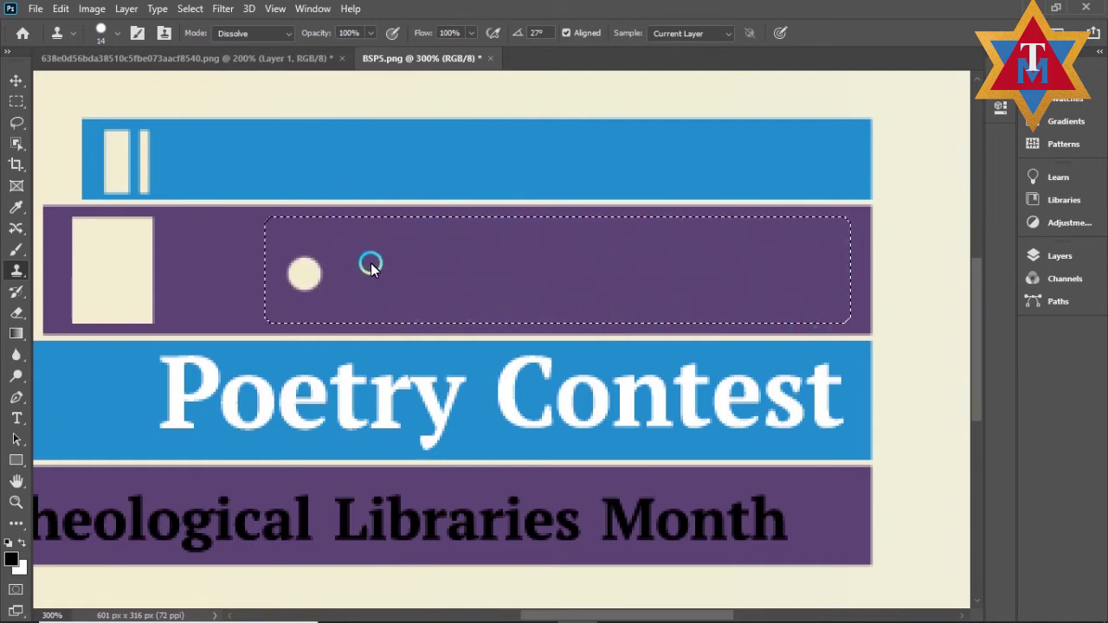
mouse_move(376, 266)
left_mouse_down()
mouse_move(762, 287)
mouse_move(616, 260)
mouse_move(842, 279)
left_mouse_up()
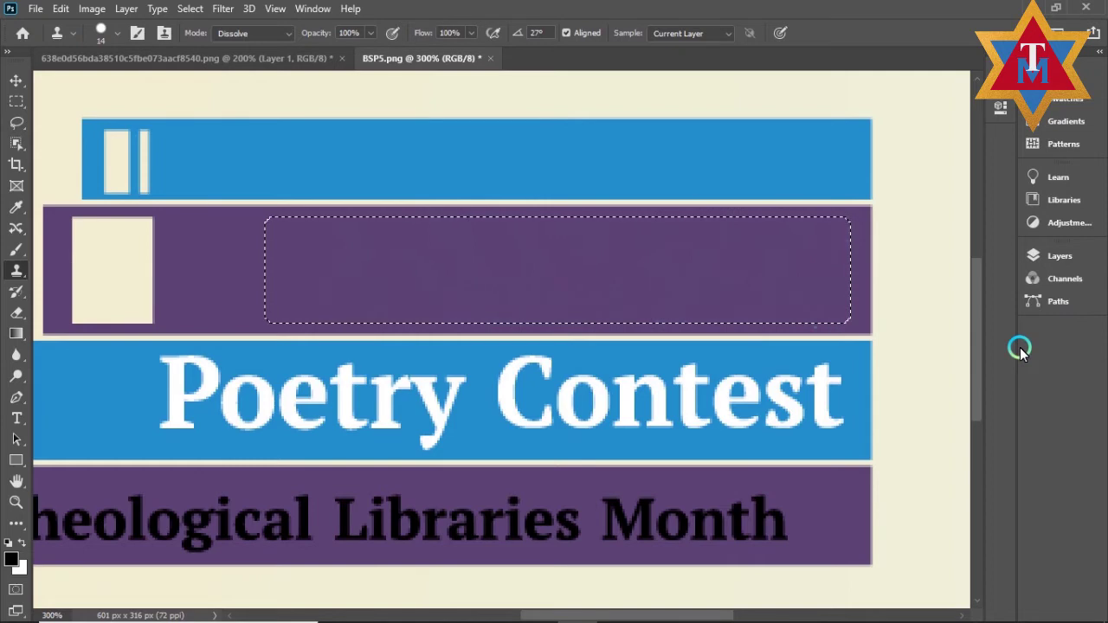
key("ctrl+minus")
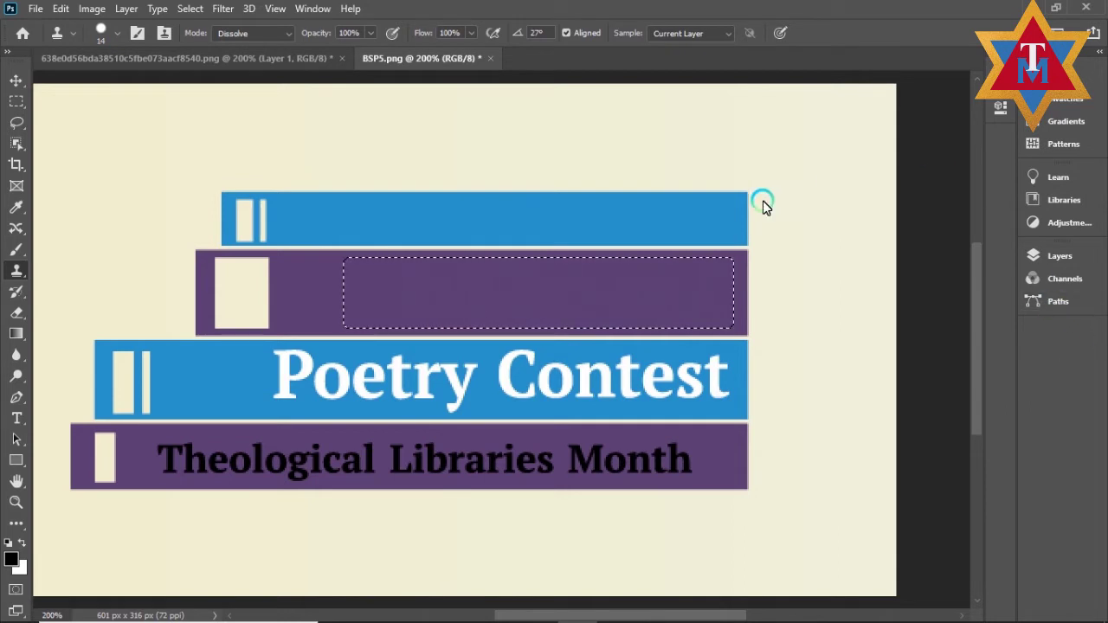
left_click(16, 80)
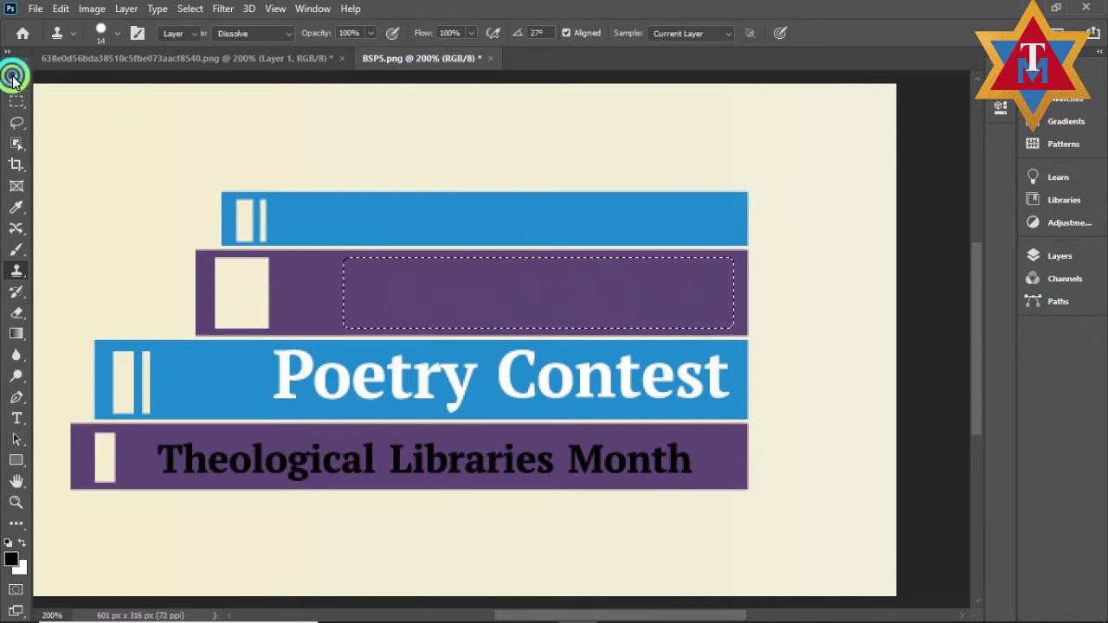
left_click(490, 58)
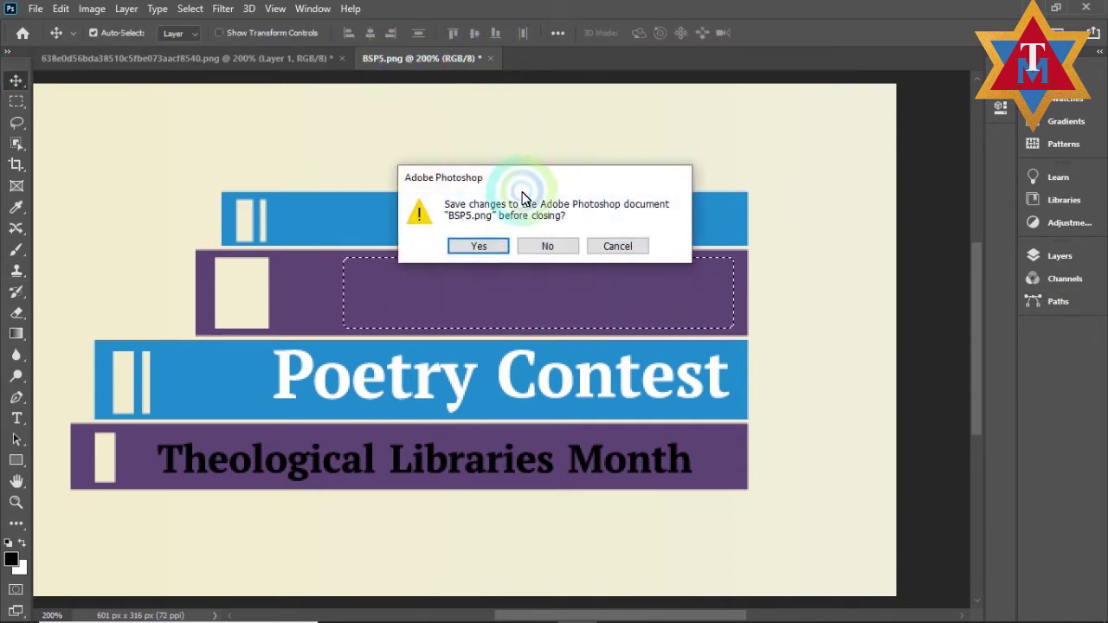
Close the poster and the ID card image, discarding changes to both.
left_click(549, 246)
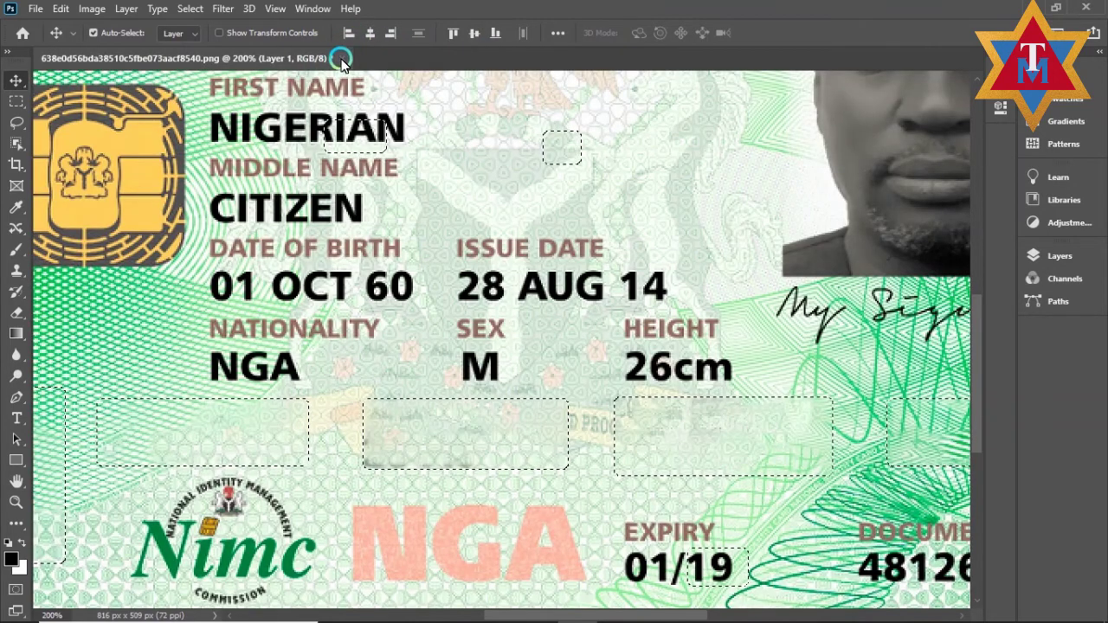
left_click(342, 58)
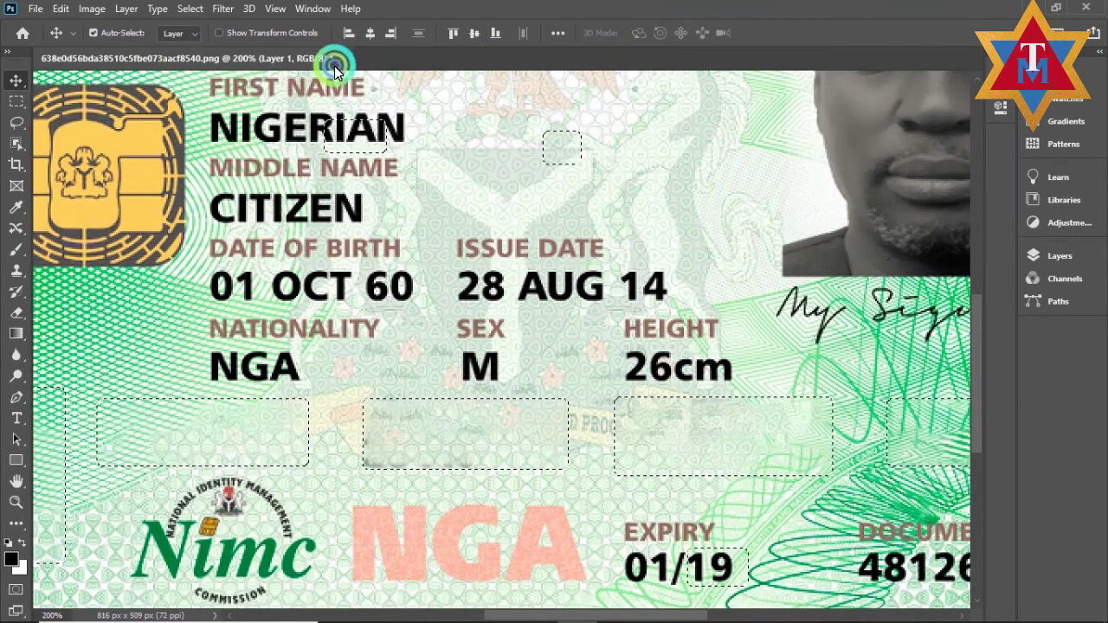
left_click(531, 254)
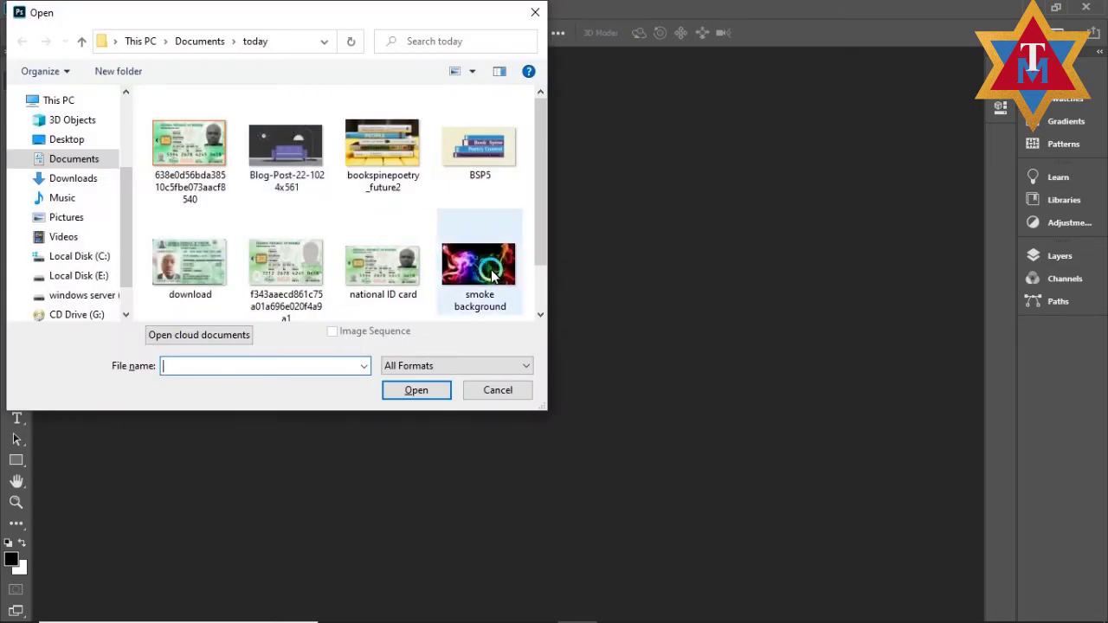
Open smoke background.jpg and convert its background into a normal Layer 0.
double_click(481, 267)
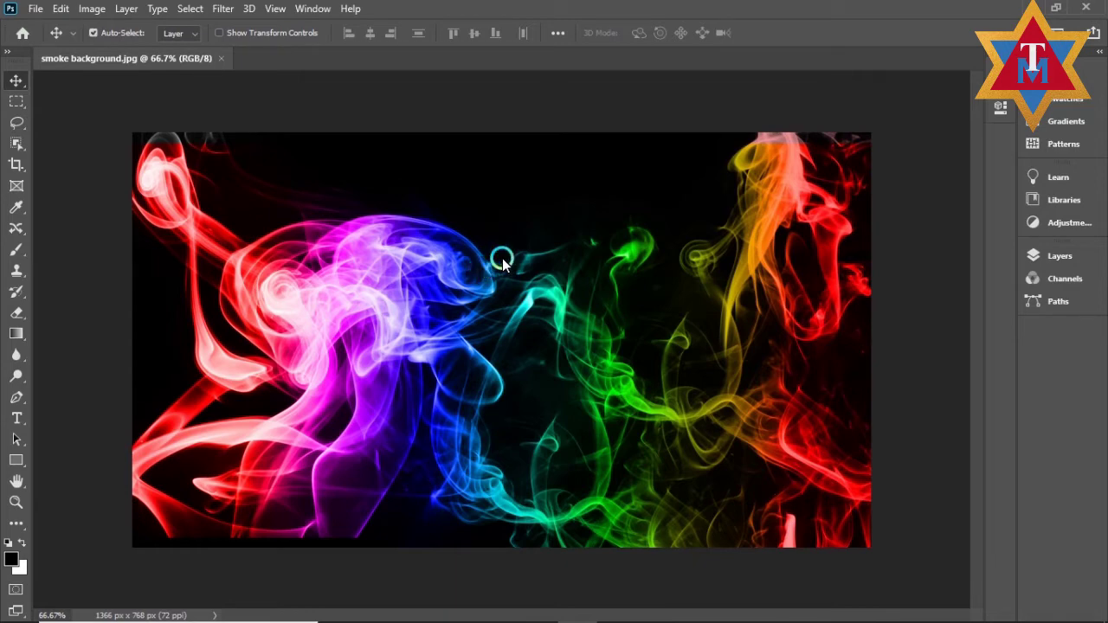
left_click_drag(416, 303, 532, 329)
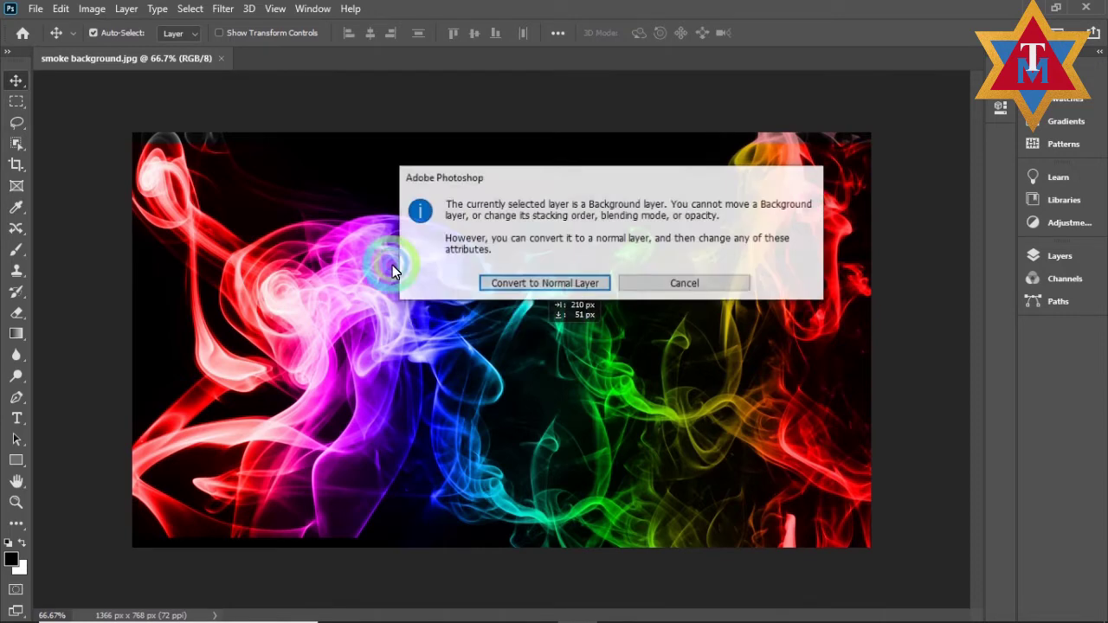
left_click(563, 282)
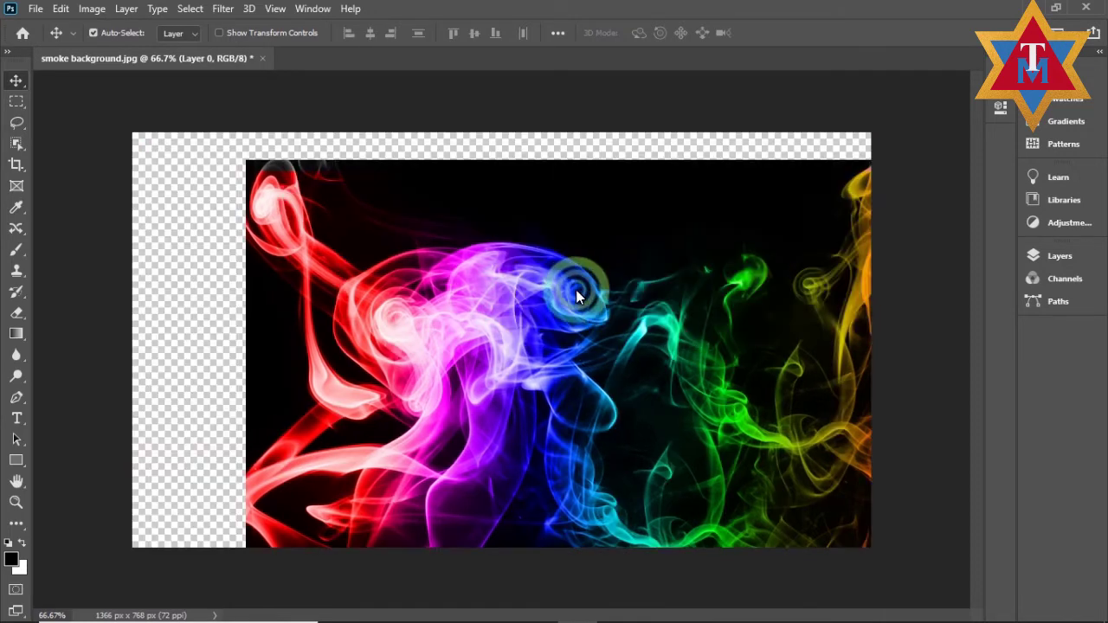
left_click_drag(578, 296, 476, 270)
Scale Layer 0 with Free Transform to fit the canvas and show the Layers panel.
key("ctrl+t")
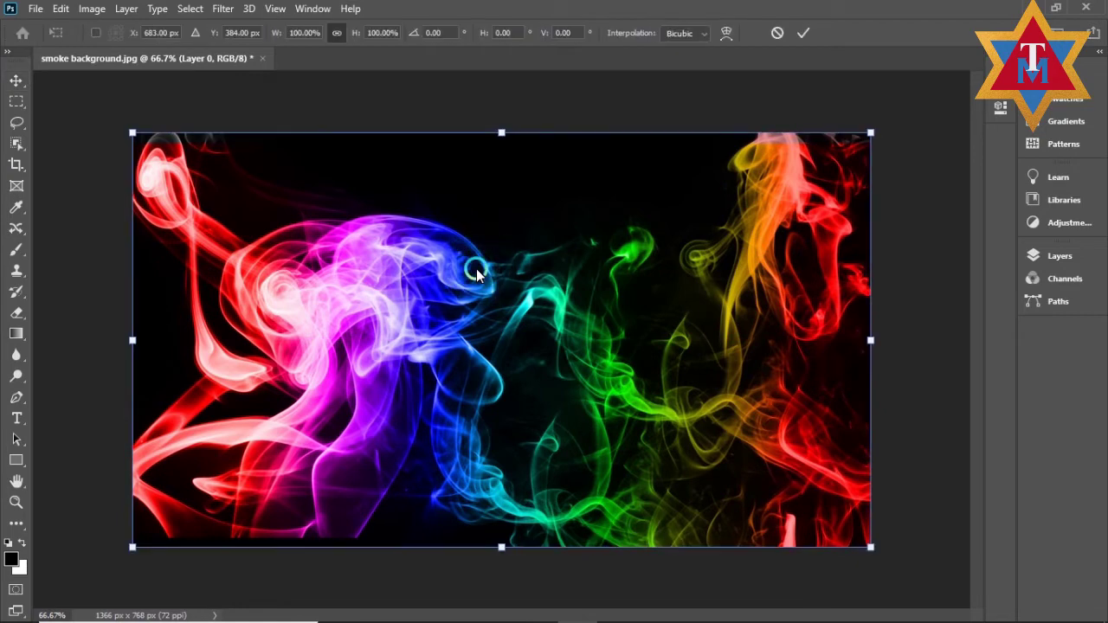
left_click_drag(870, 549, 854, 572)
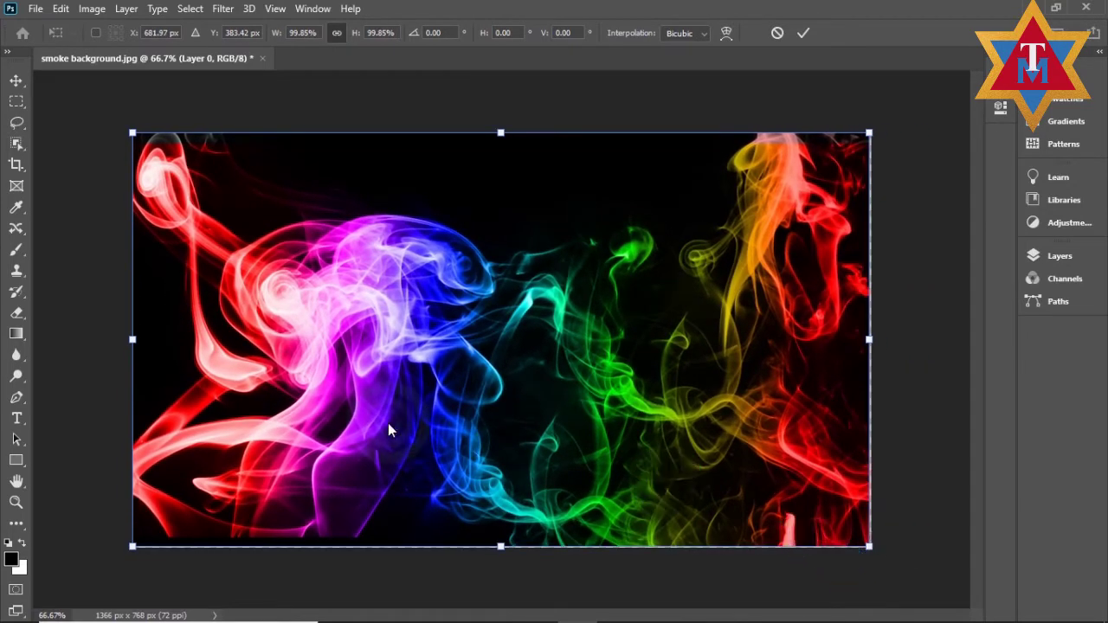
left_click(12, 79)
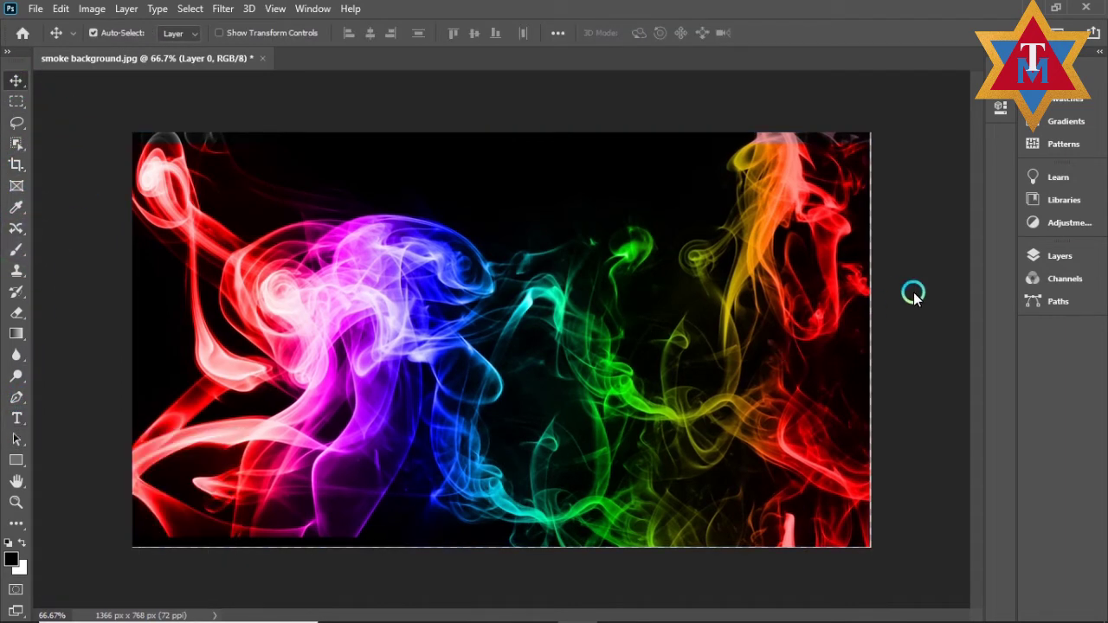
left_click(1039, 255)
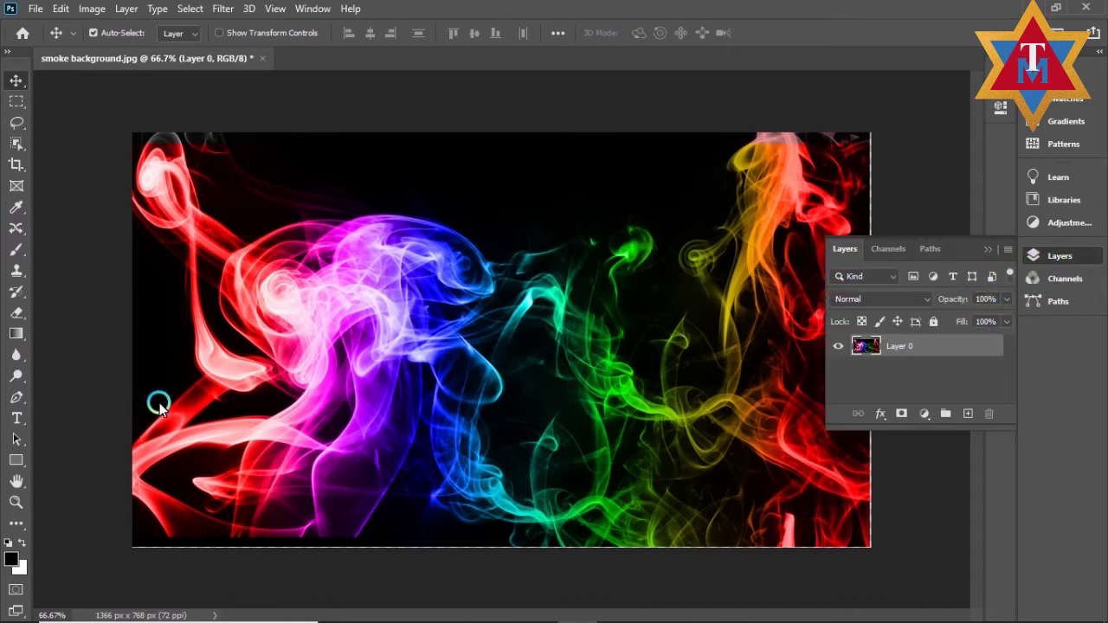
left_click(15, 418)
Start a trial 'Mag' text entry on the smoke image and discard it.
left_click_drag(14, 418, 108, 420)
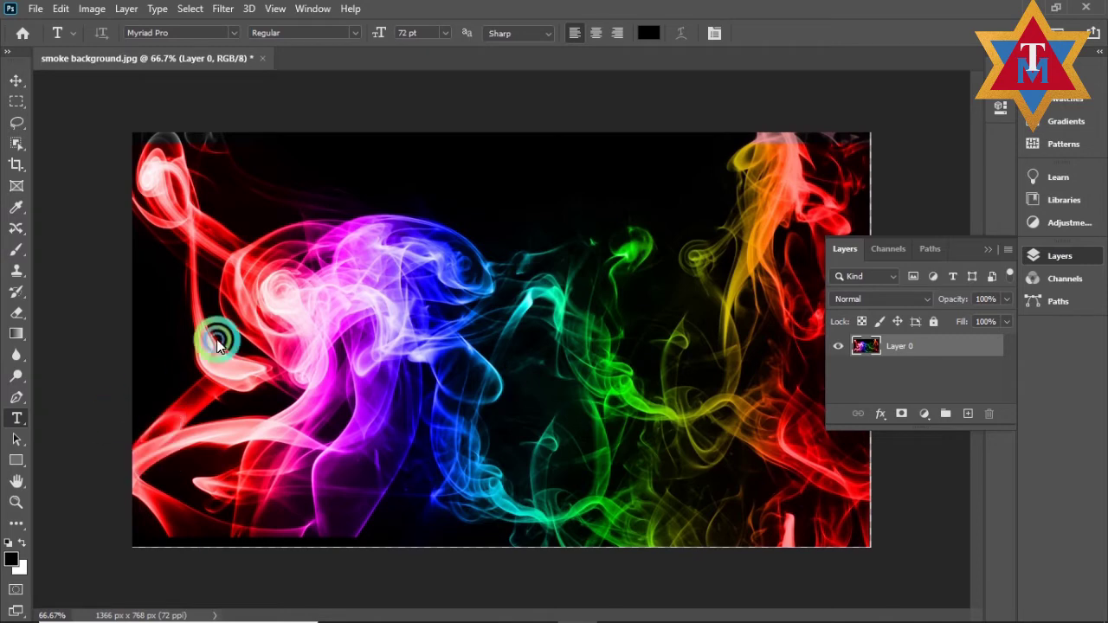
left_click(440, 204)
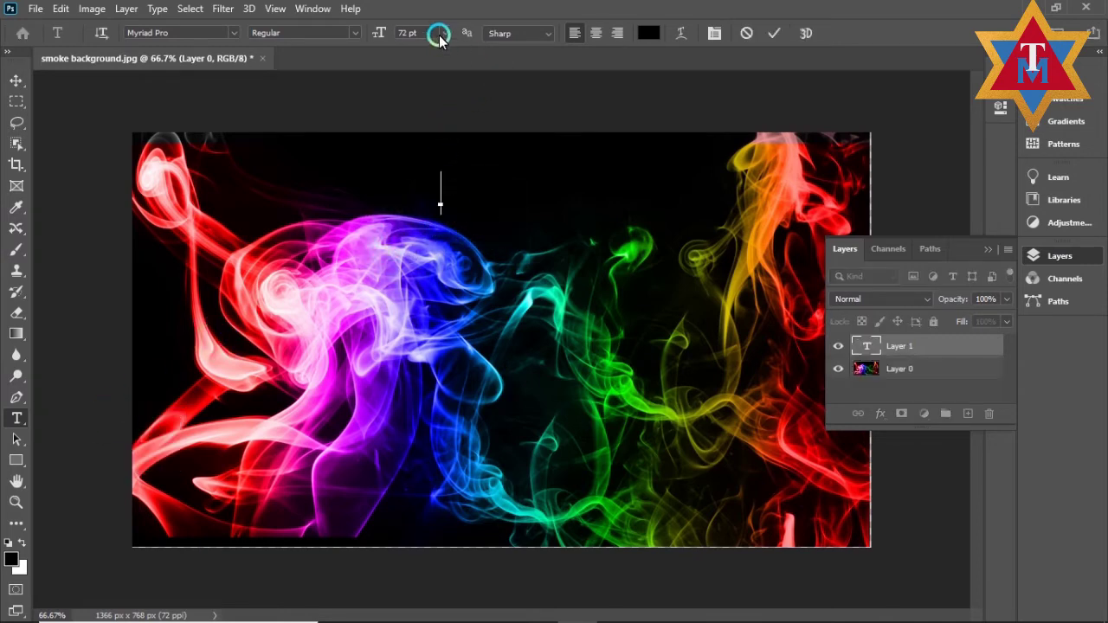
type("Mag")
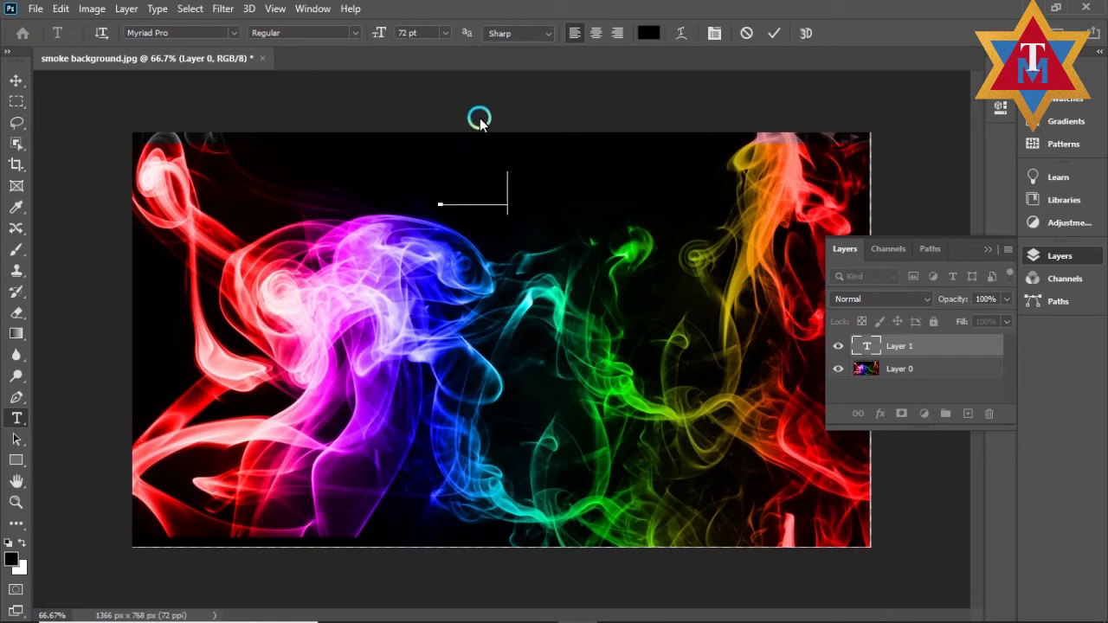
key("ctrl")
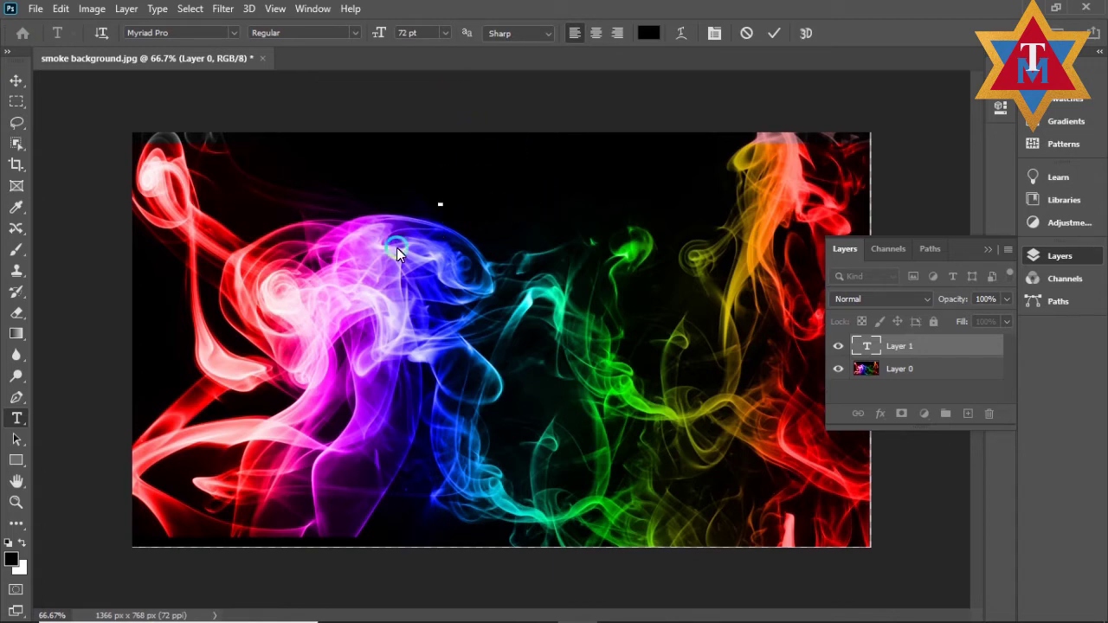
key("Escape")
Type 'MANTECH' with 'TUTORIALS' on a second line below it.
left_click(337, 282)
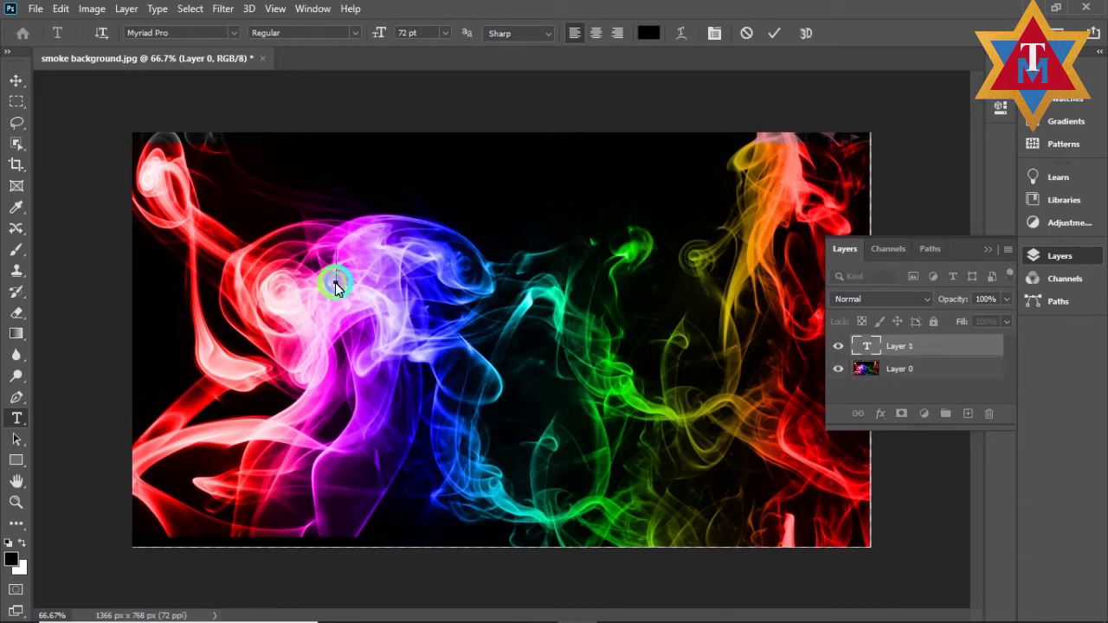
type("dsd")
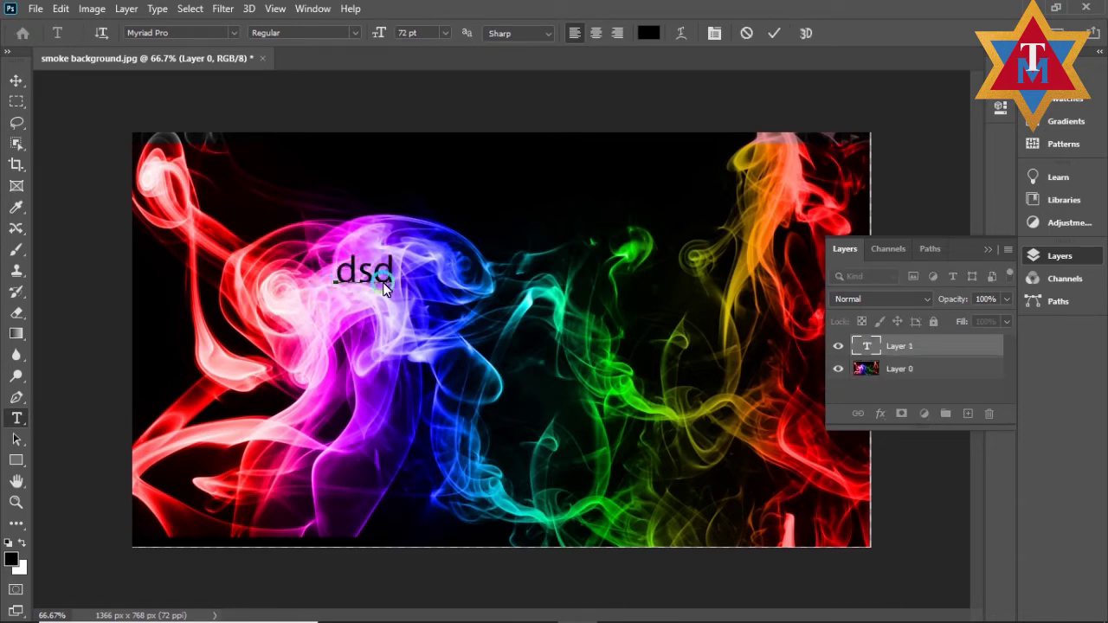
key("BackSpace")
key("BackSpace")
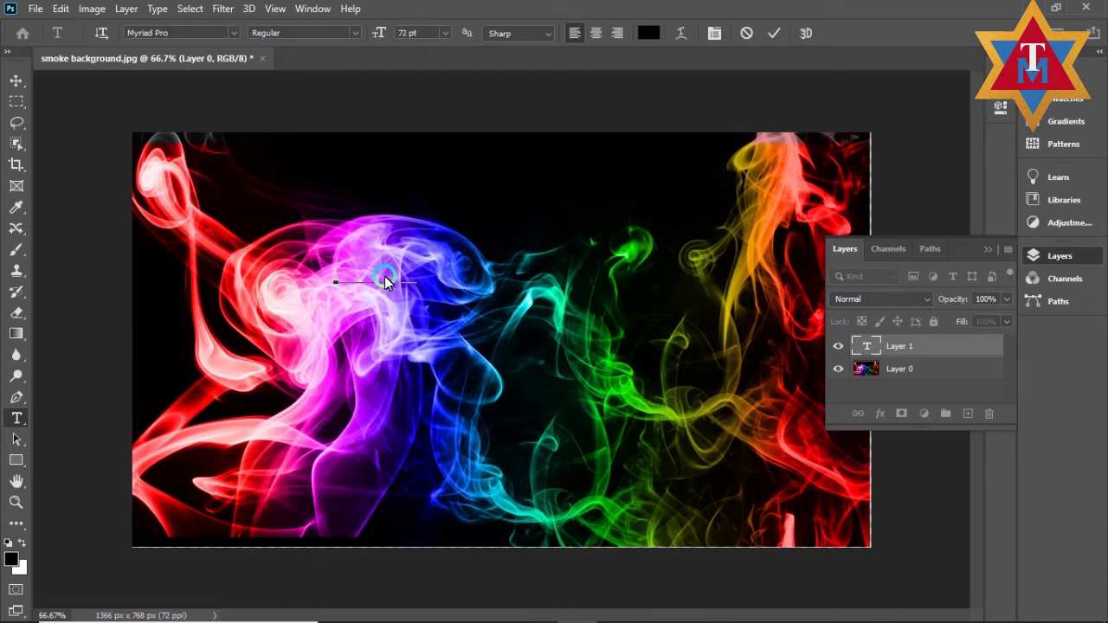
type("MANTECH")
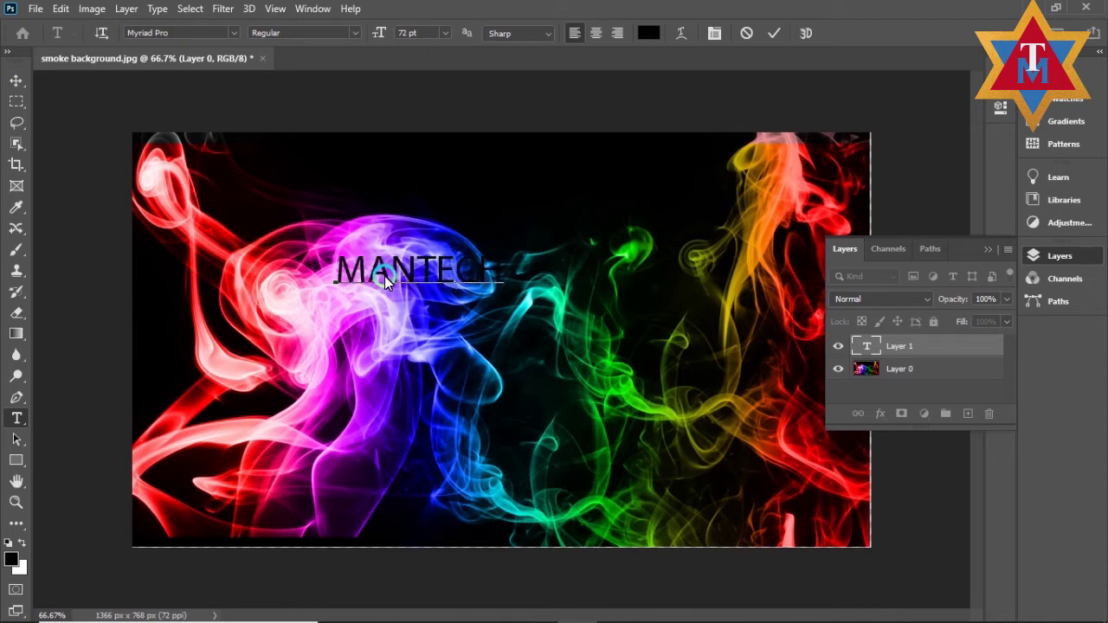
key("Return")
type("TUT")
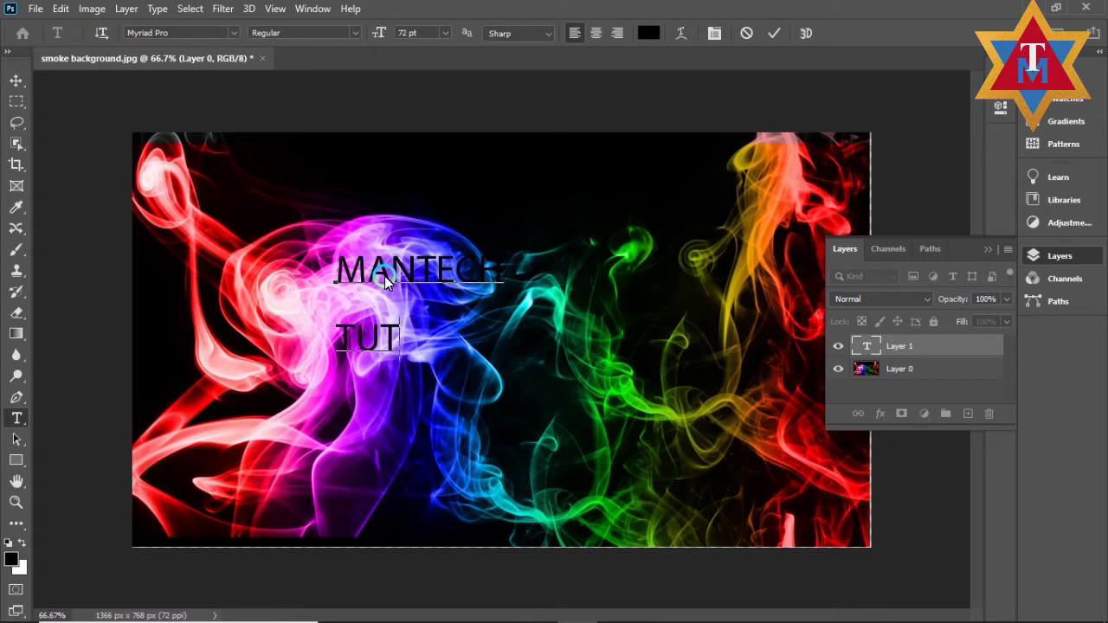
type("ORI")
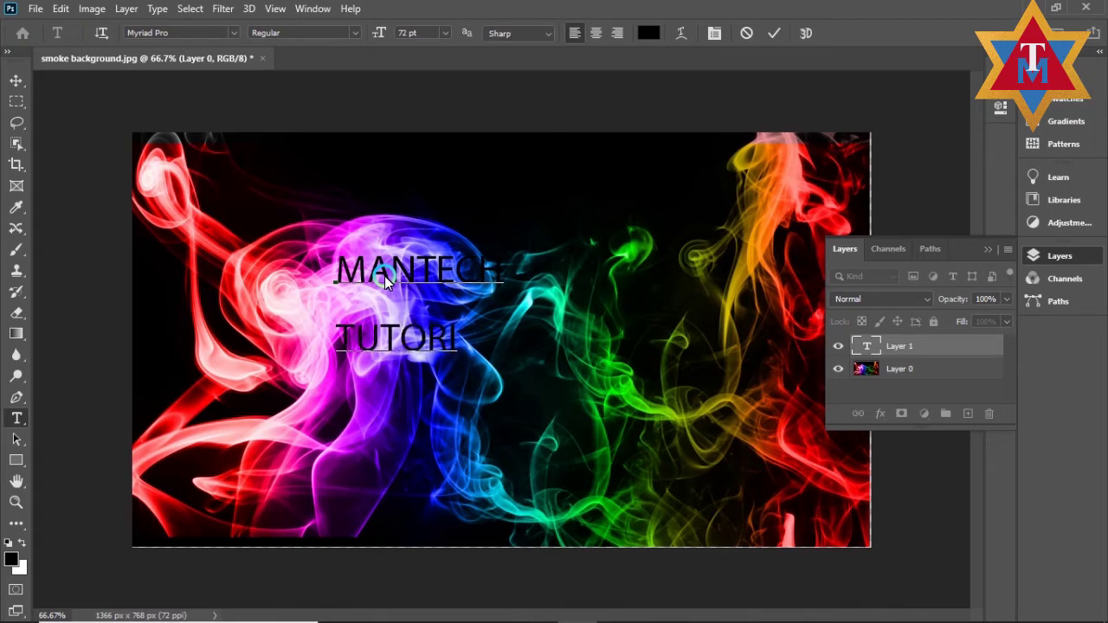
type("ALS")
Commit the text, nudge it slightly right, and swap the Layers panel for Properties.
left_click(16, 84)
left_click_drag(395, 271, 432, 279)
left_click(841, 345)
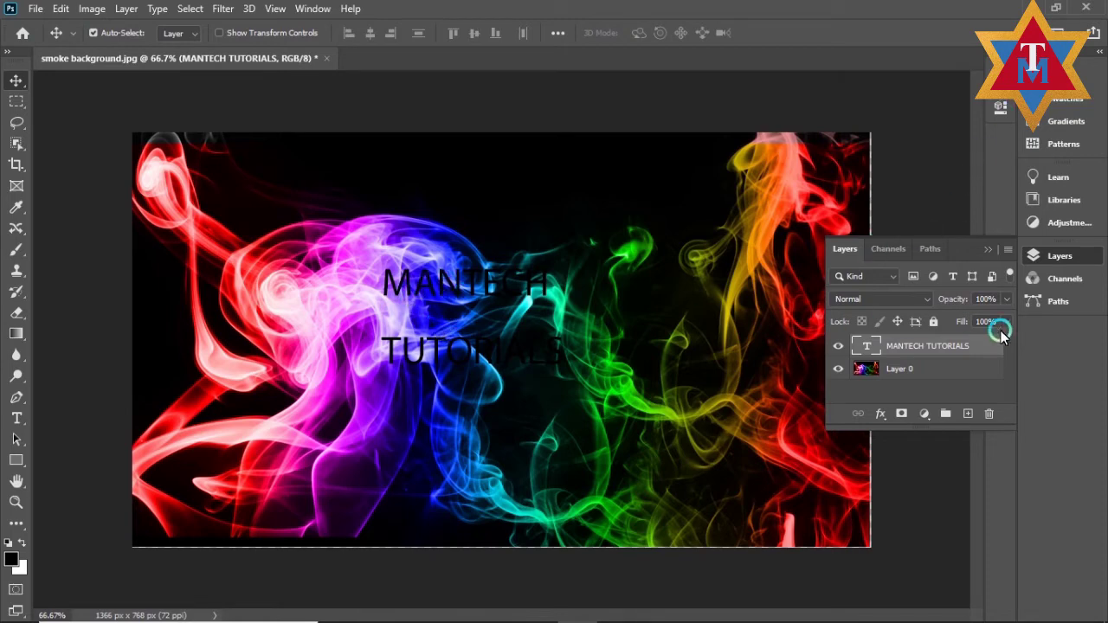
left_click(988, 248)
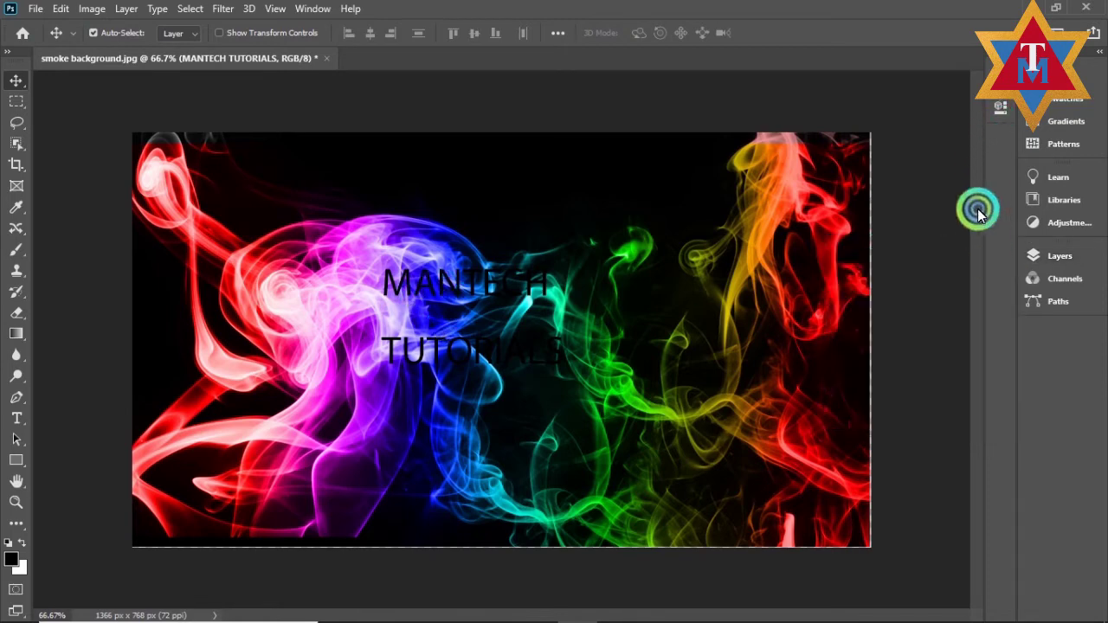
left_click(1001, 108)
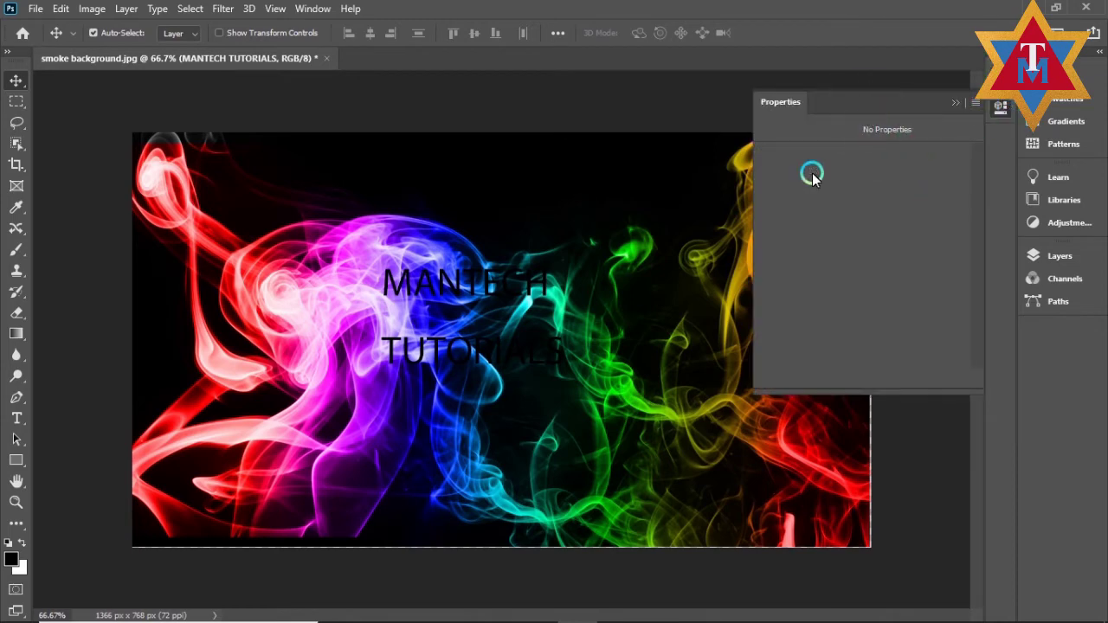
Select all the MANTECH TUTORIALS text and set its font size to 200 pt.
left_click(378, 289)
double_click(392, 286)
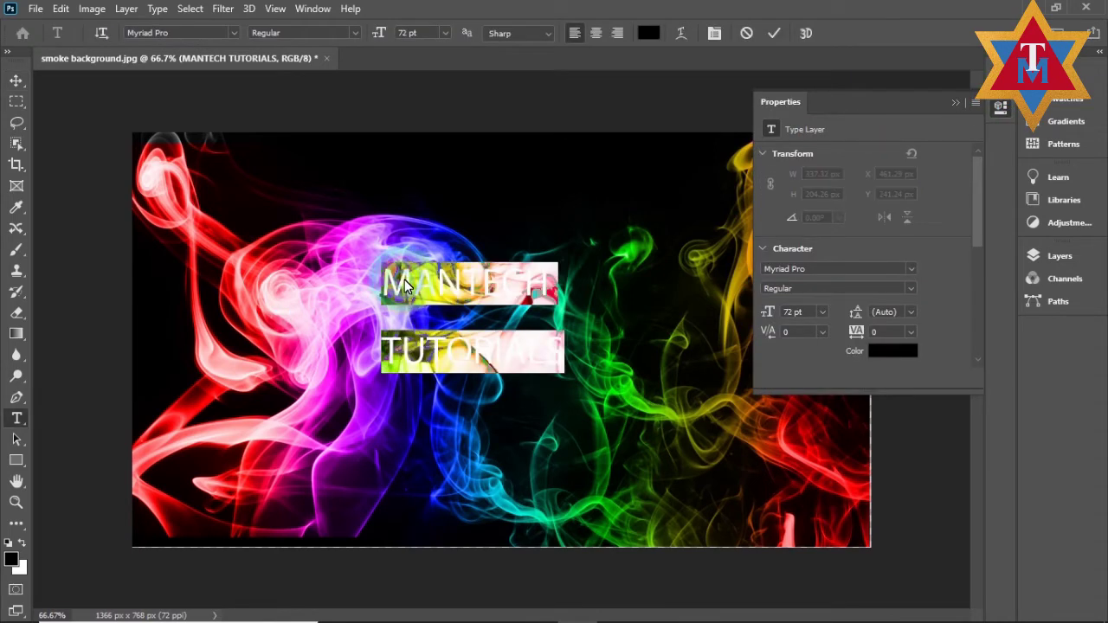
left_click(803, 272)
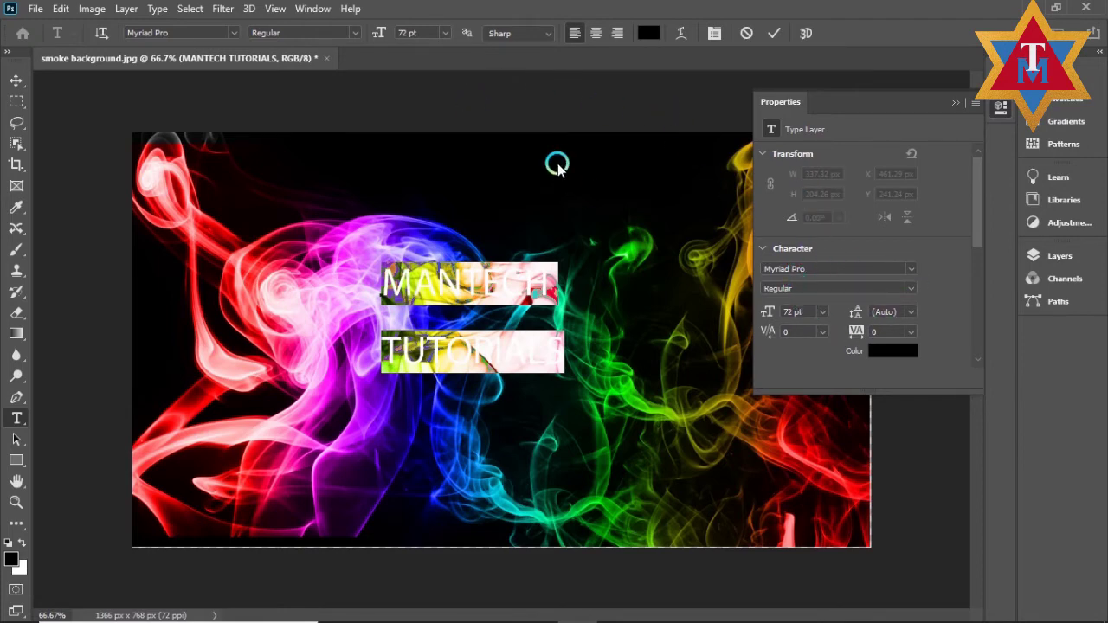
left_click(436, 39)
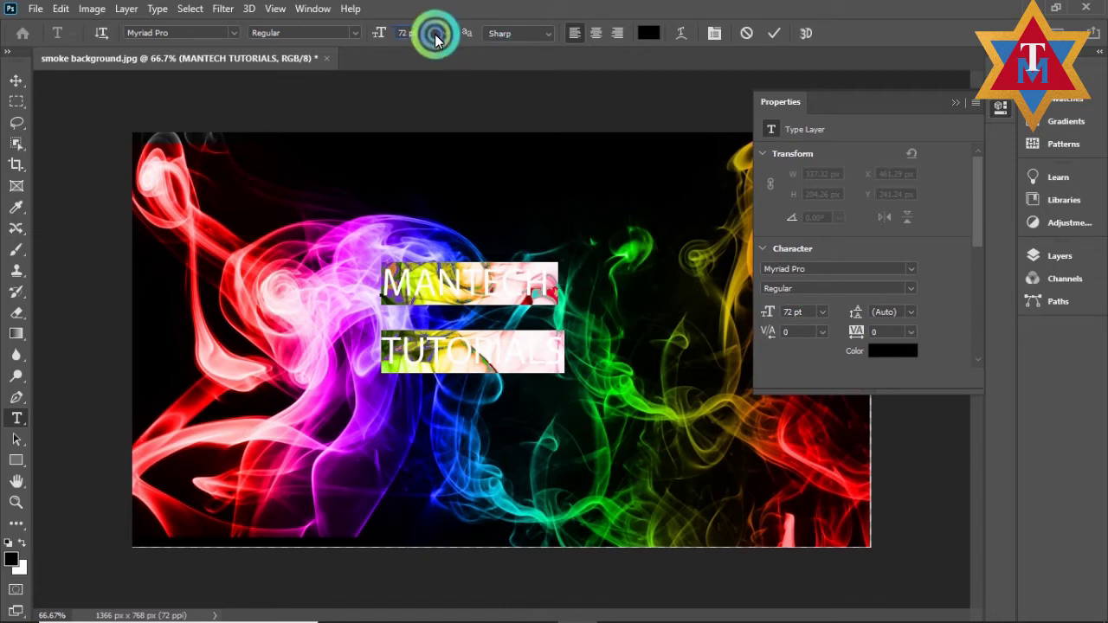
type("7")
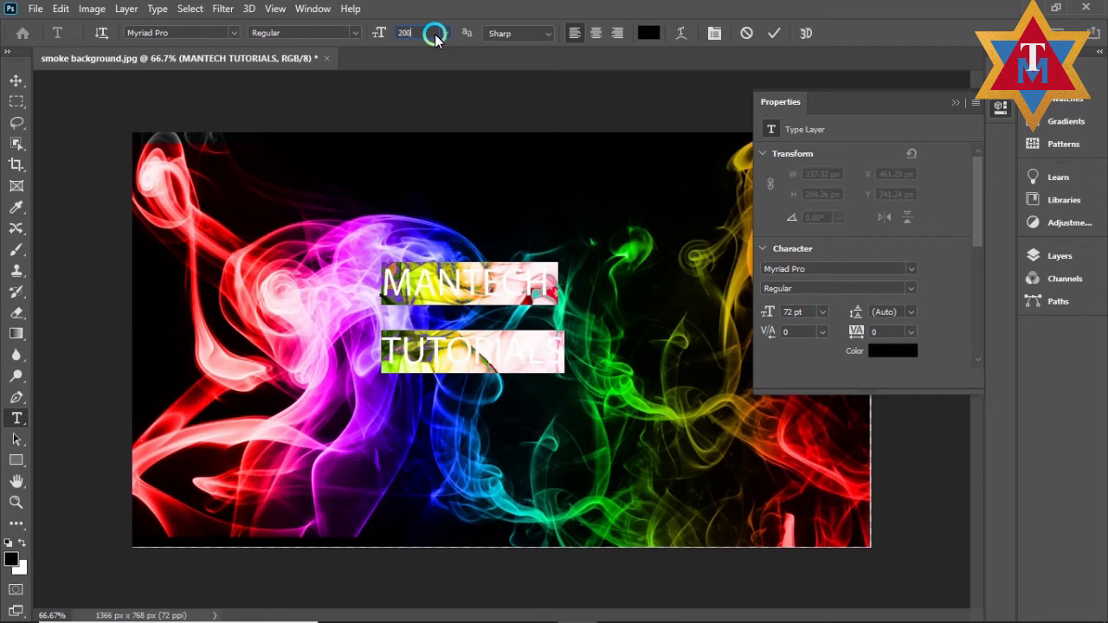
key("Return")
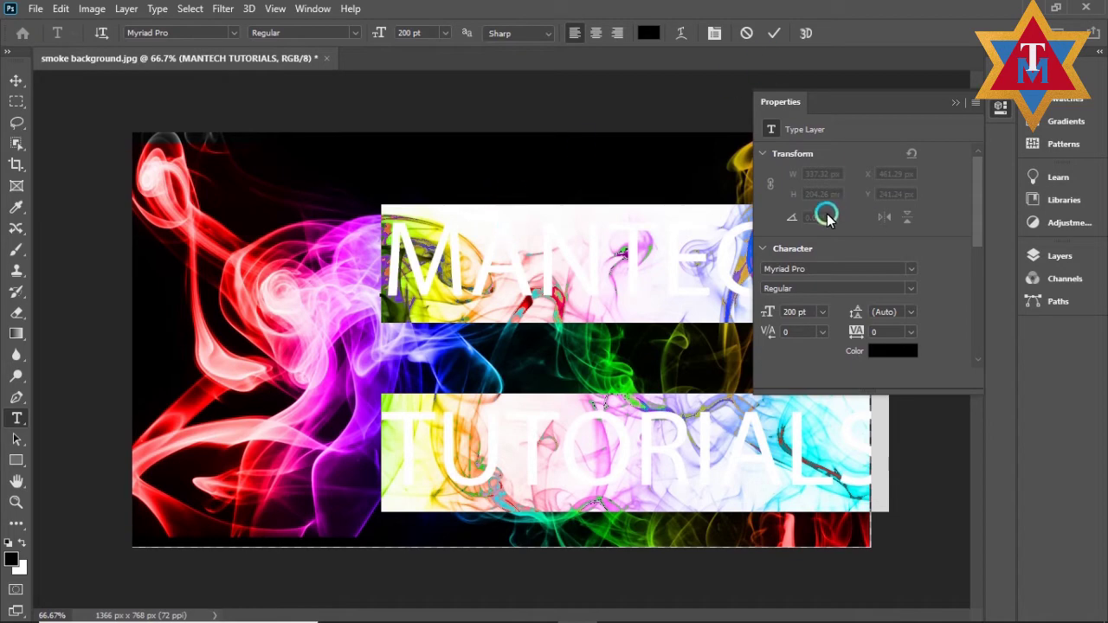
left_click(909, 350)
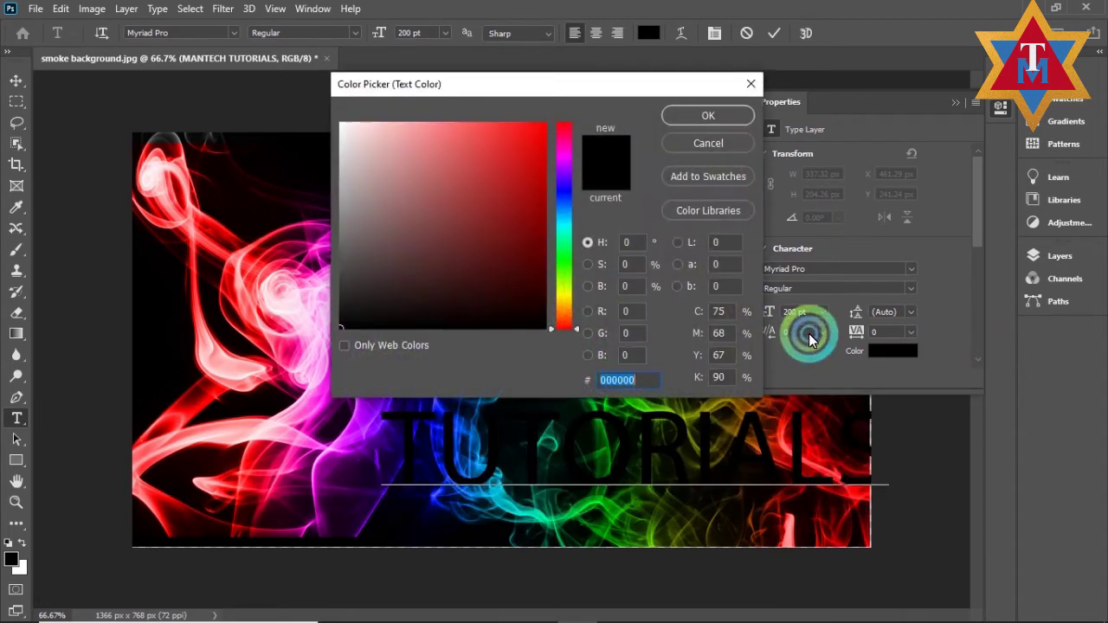
Set the text colour to near-white #f4f4f3 in the Color Picker.
left_click_drag(346, 132, 338, 122)
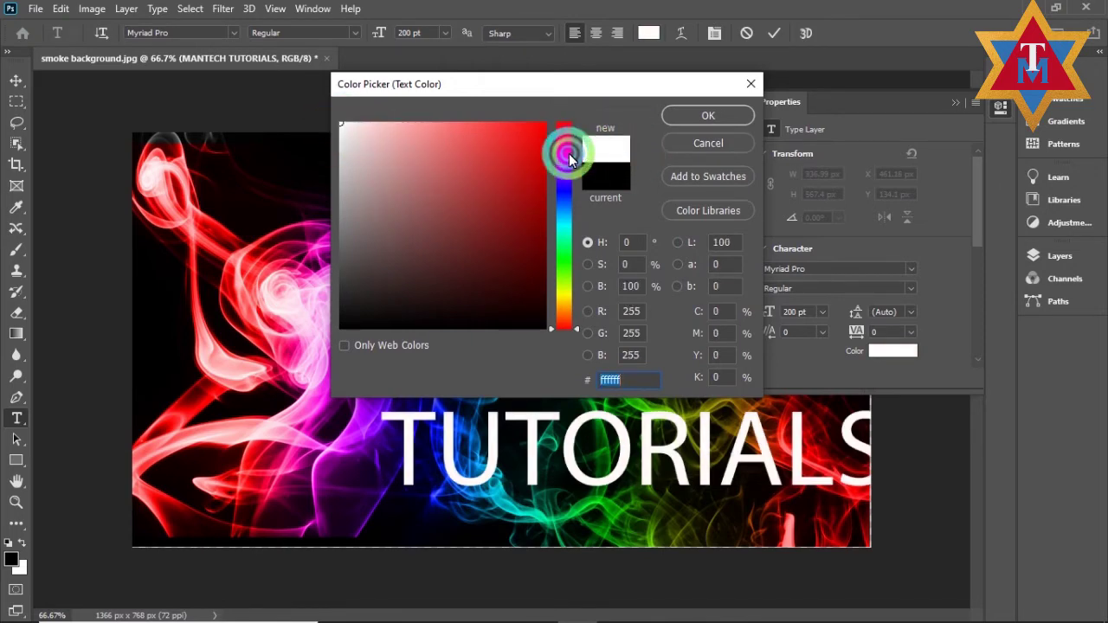
left_click_drag(556, 328, 559, 286)
left_click(381, 132)
left_click(340, 131)
left_click(762, 180)
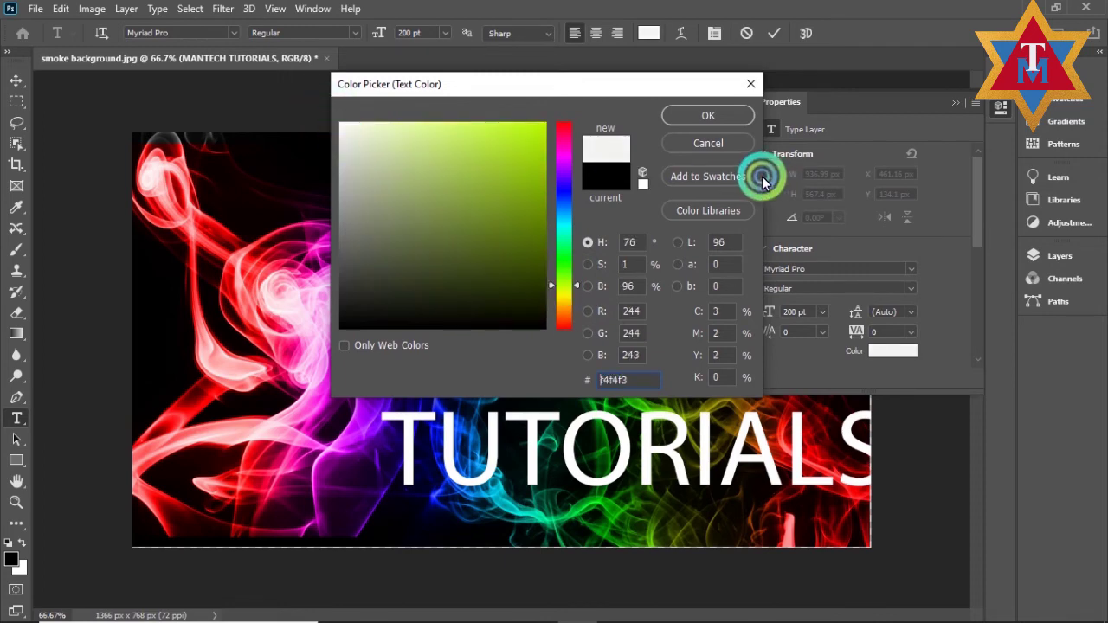
left_click(726, 113)
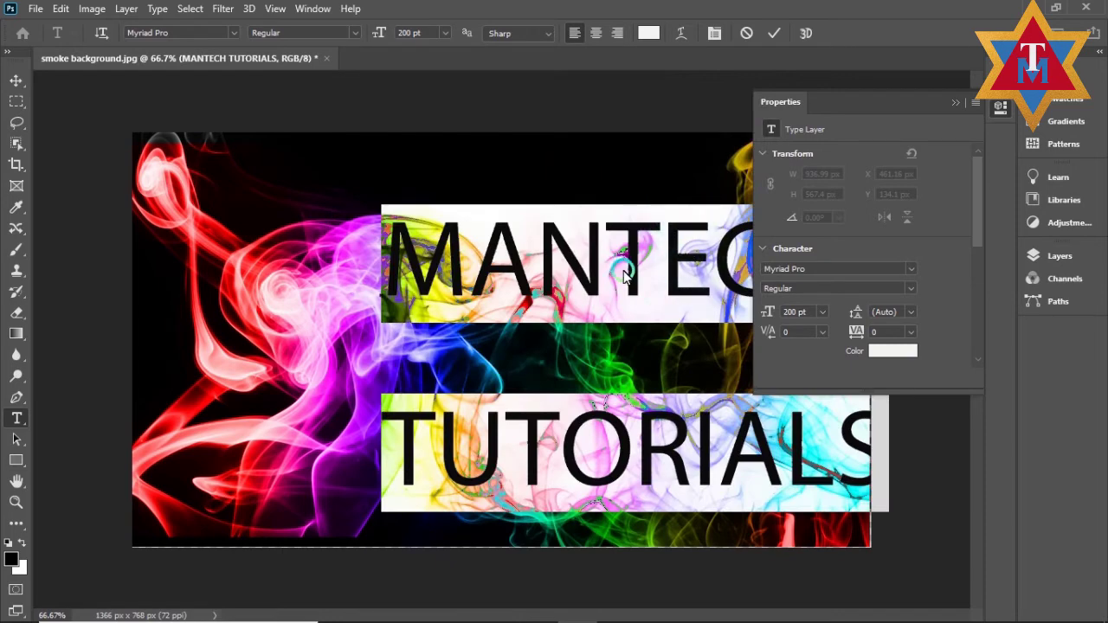
Move the text left to centre it on the smoke and reselect all of it.
left_click(18, 82)
left_click_drag(594, 277, 459, 264)
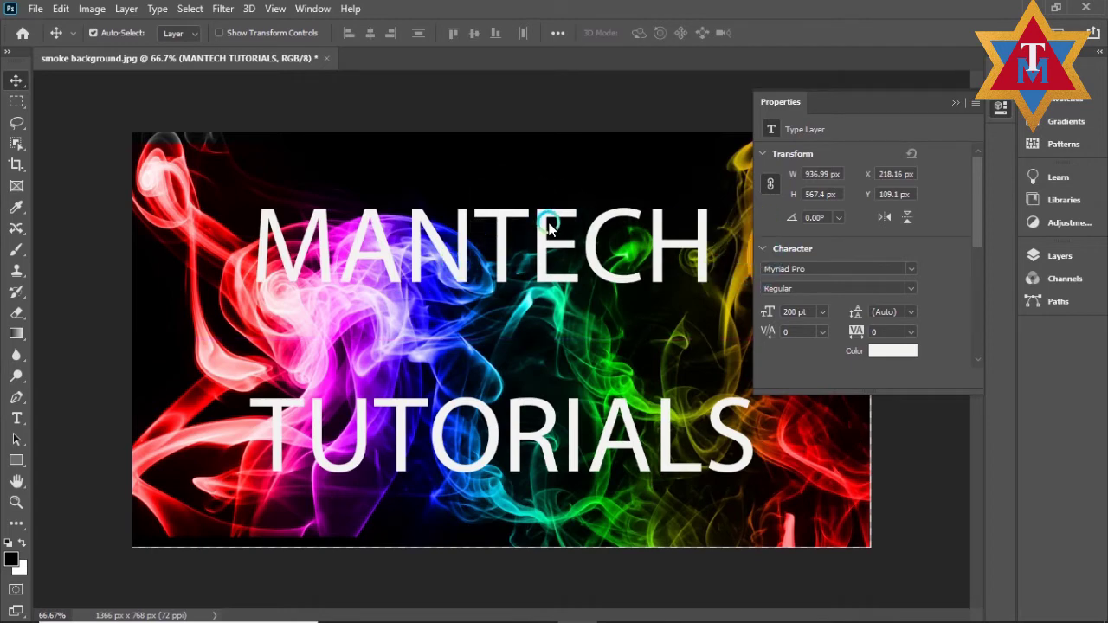
double_click(508, 218)
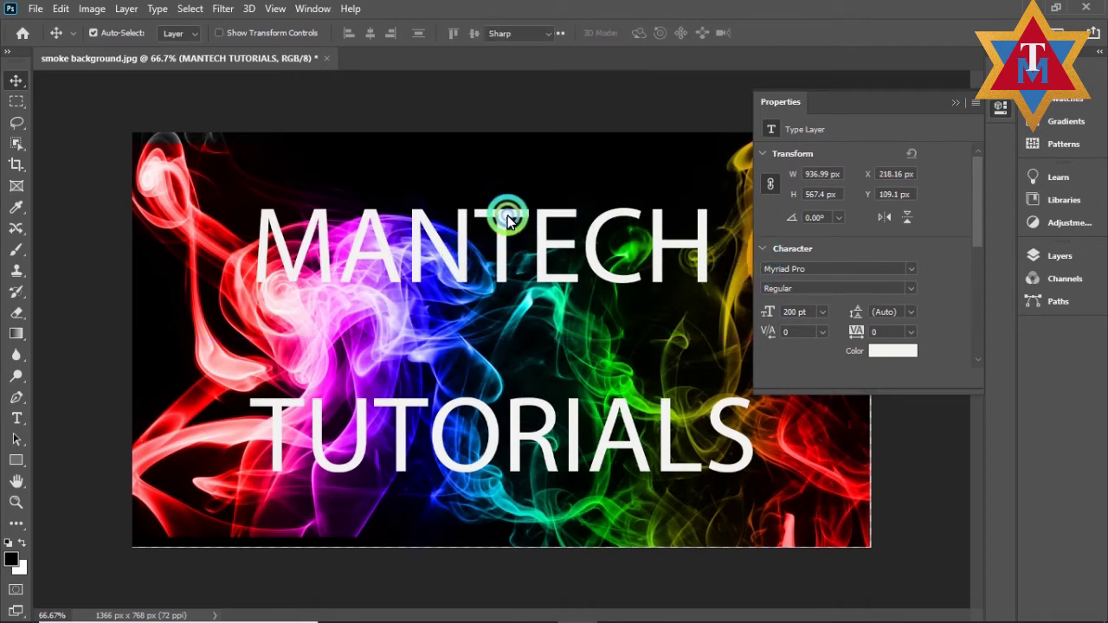
left_click(510, 226)
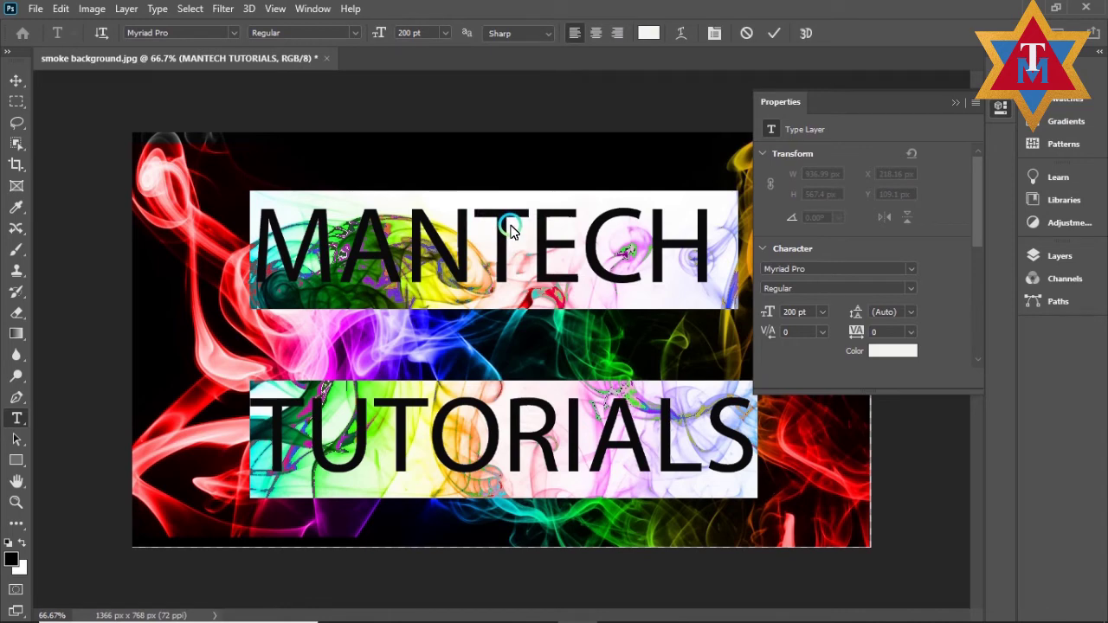
left_click(498, 236)
key("ctrl+a")
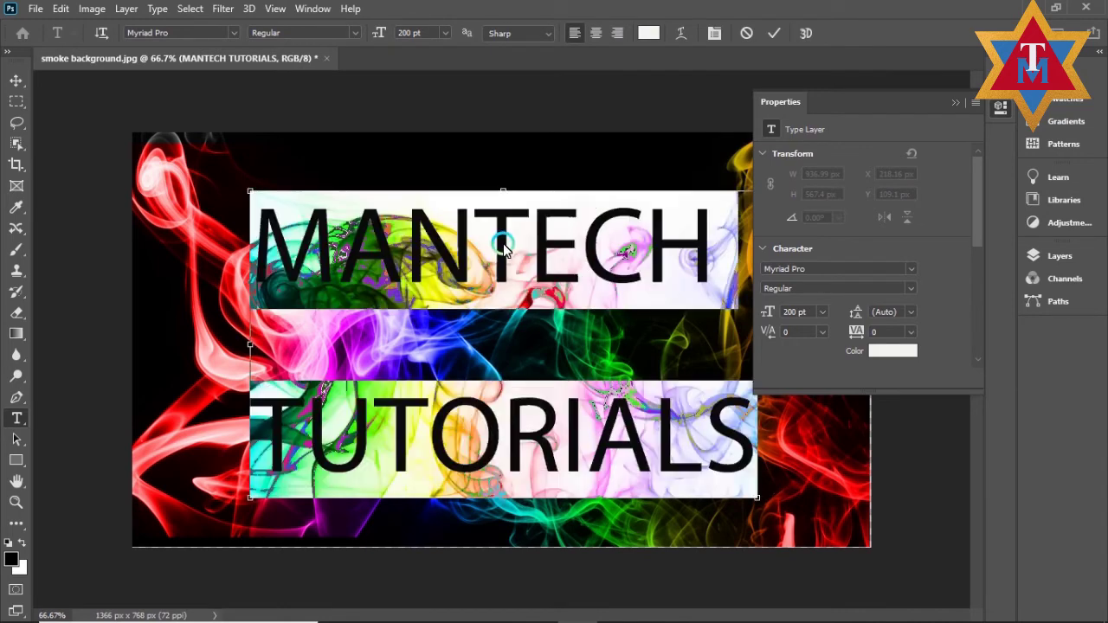
Set the font style to Bold and preview other typefaces such as Modern No. 20.
left_click(536, 34)
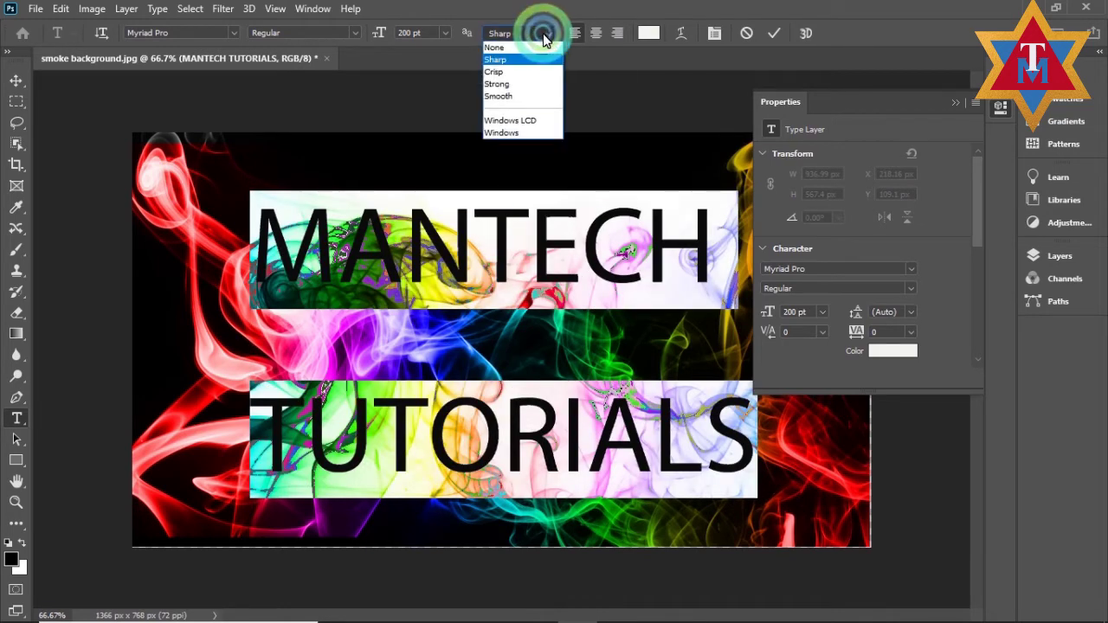
left_click(356, 35)
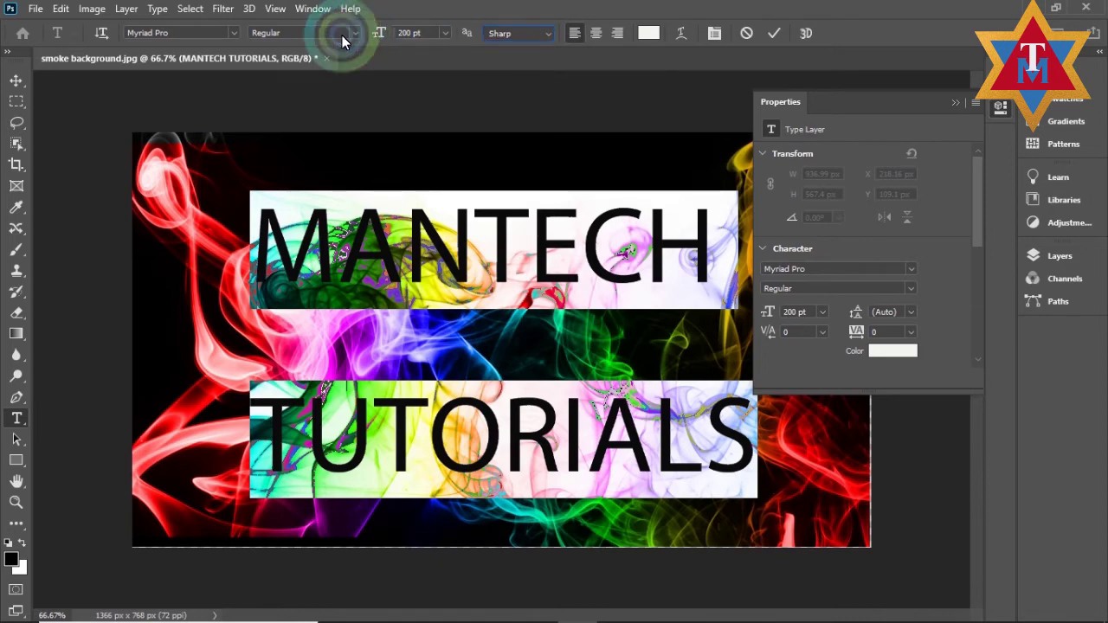
left_click(353, 34)
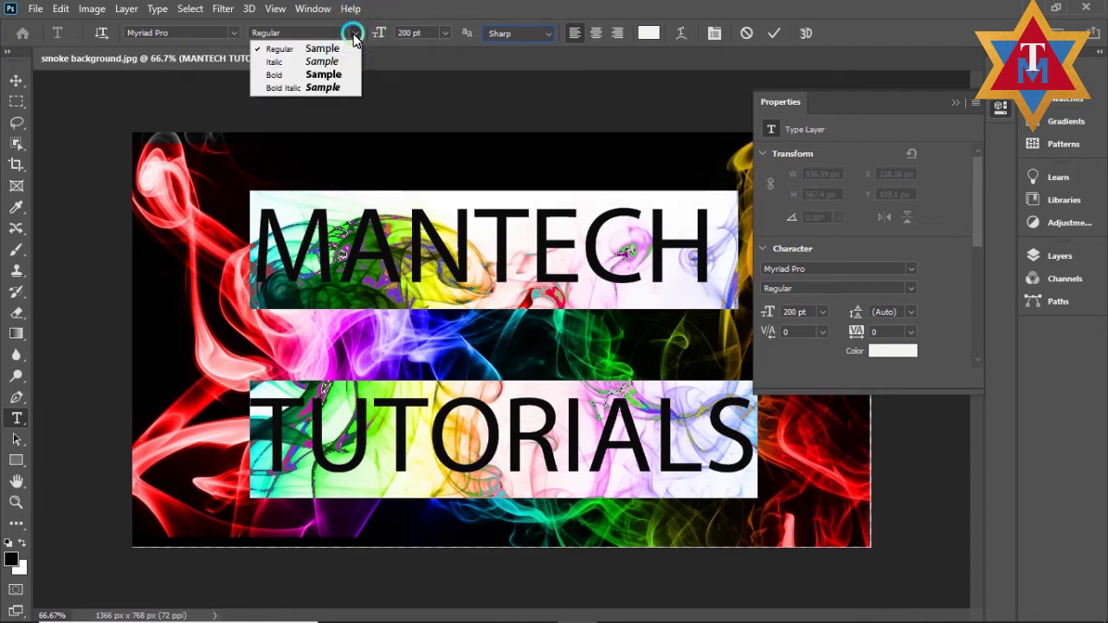
left_click(330, 78)
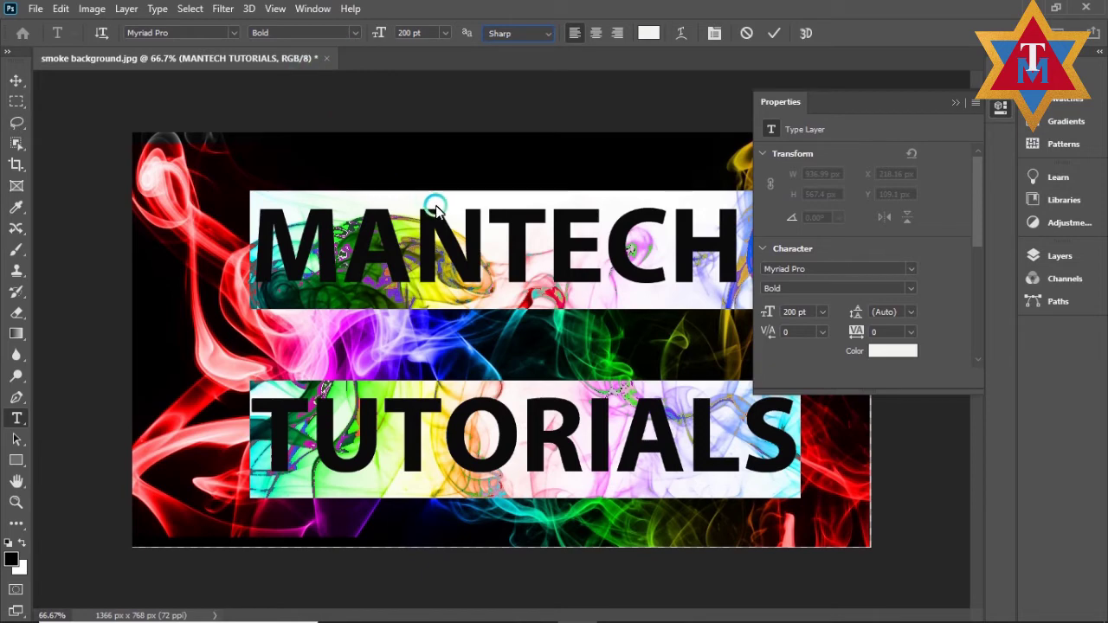
left_click(230, 35)
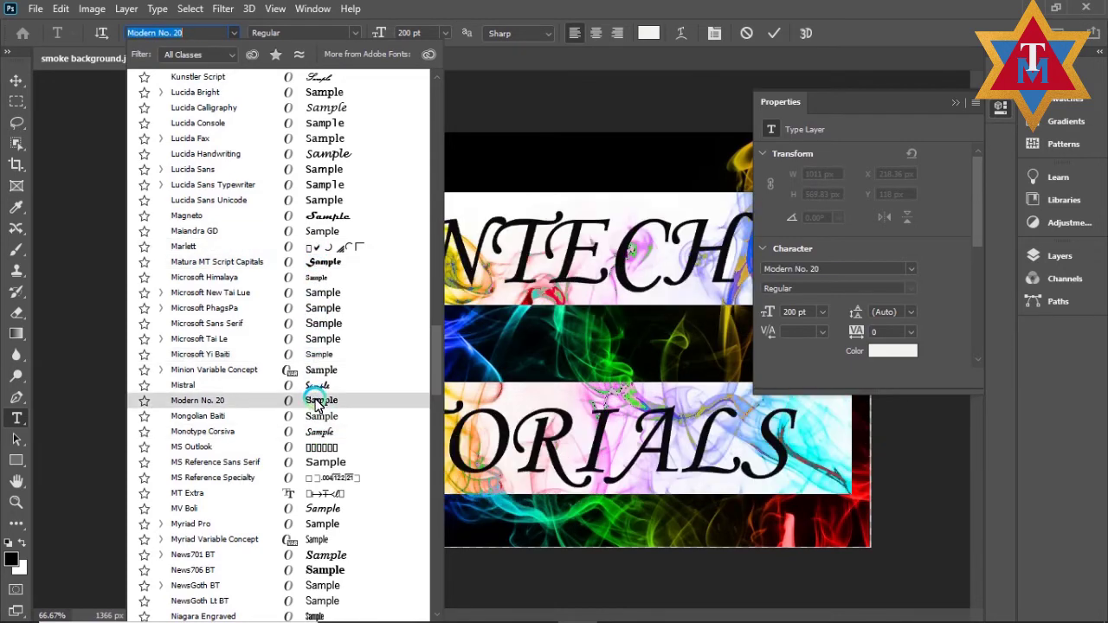
Apply News706 BT Bold to the MANTECH TUTORIALS title, leaving leading unchanged, and close the Properties panel.
scroll(320, 422, "down", 1)
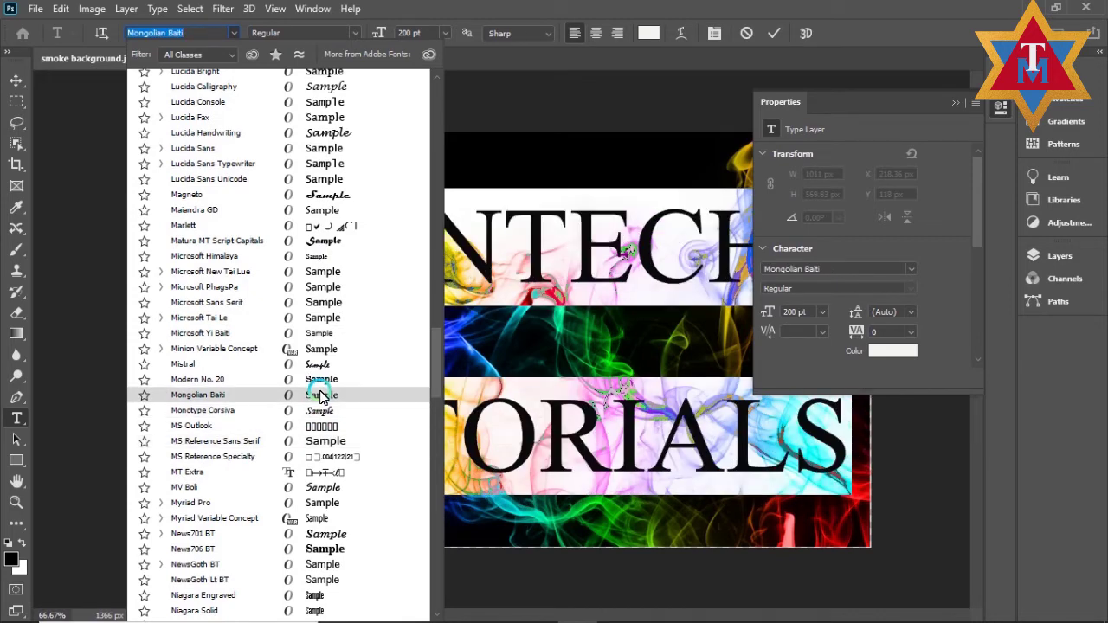
scroll(321, 466, "down", 2)
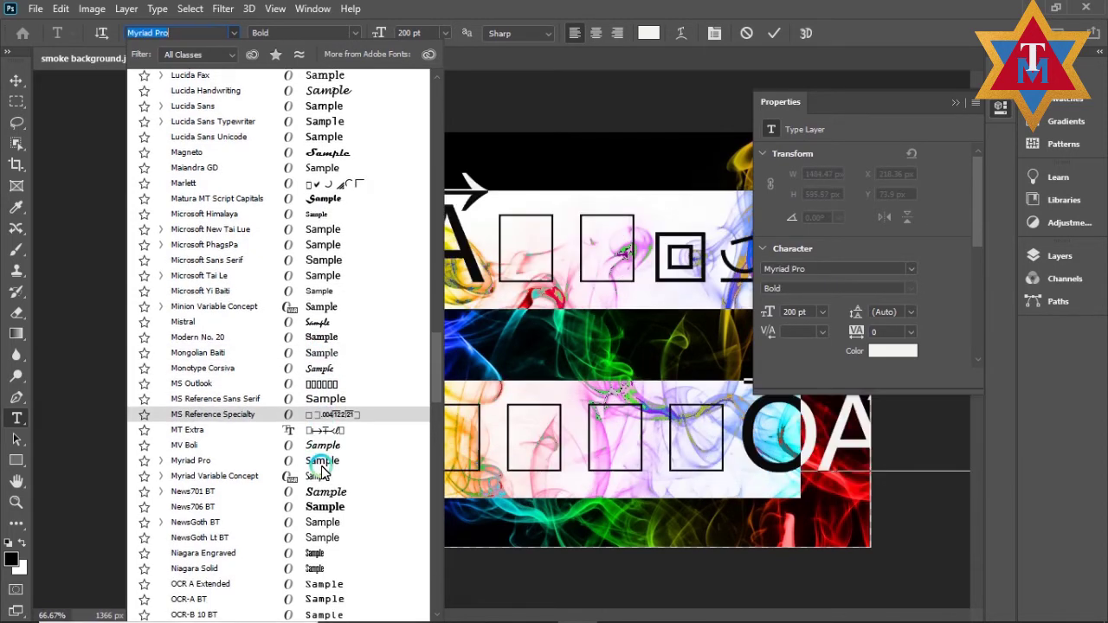
scroll(321, 465, "down", 1)
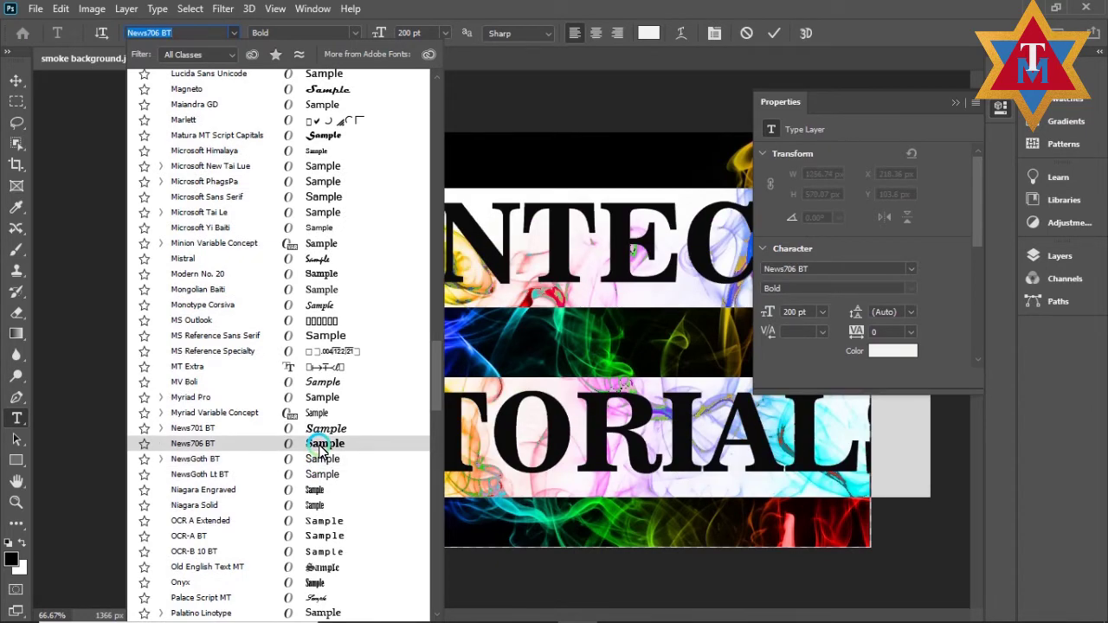
left_click(320, 444)
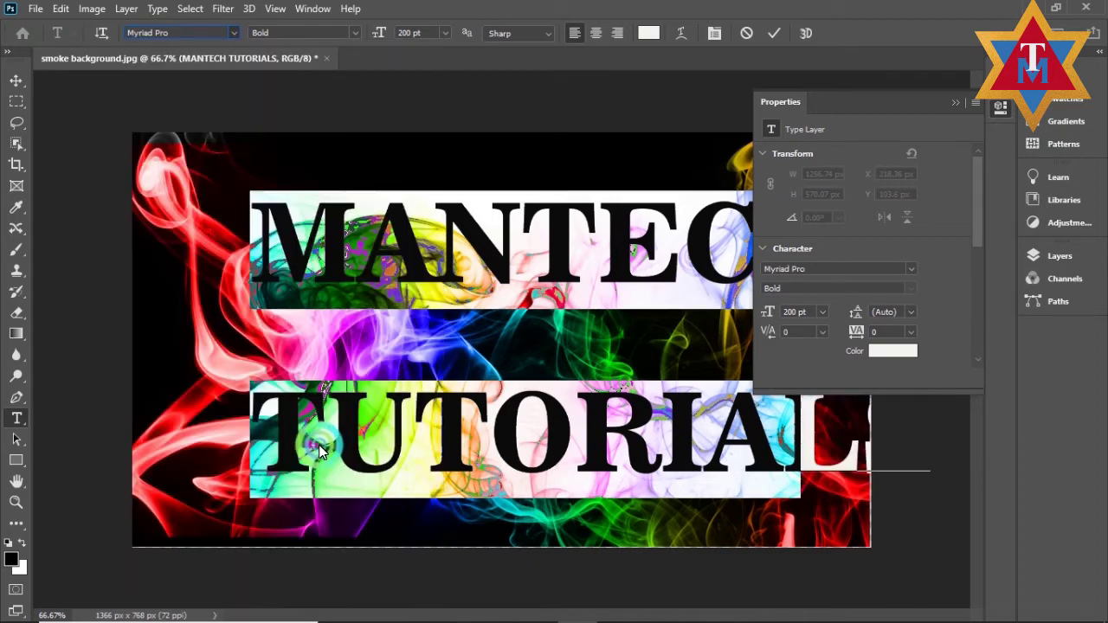
left_click(911, 312)
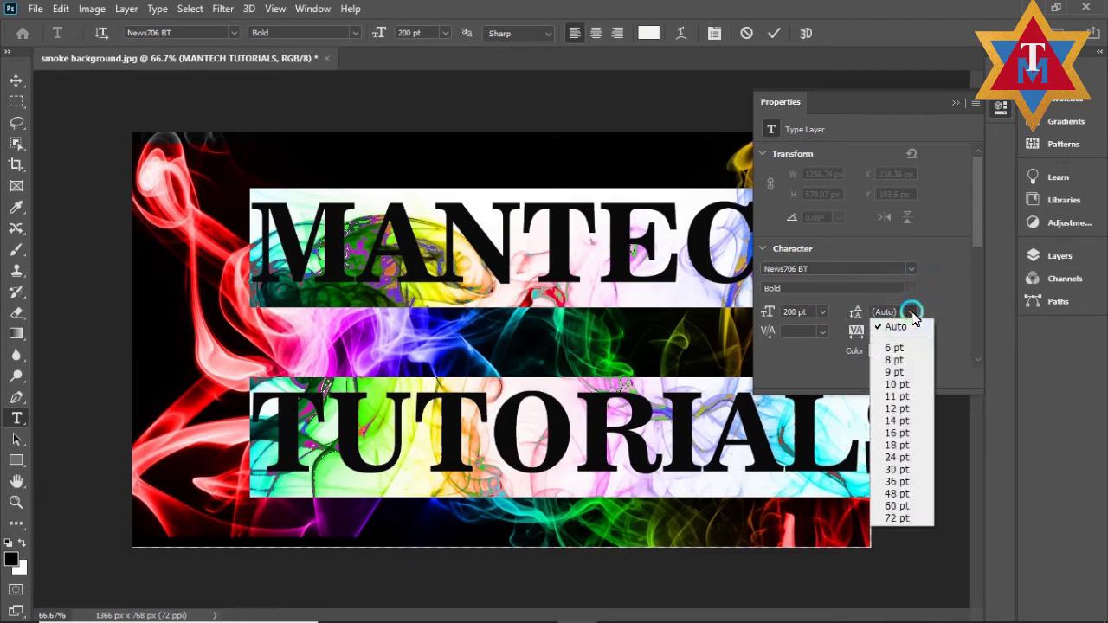
left_click(849, 248)
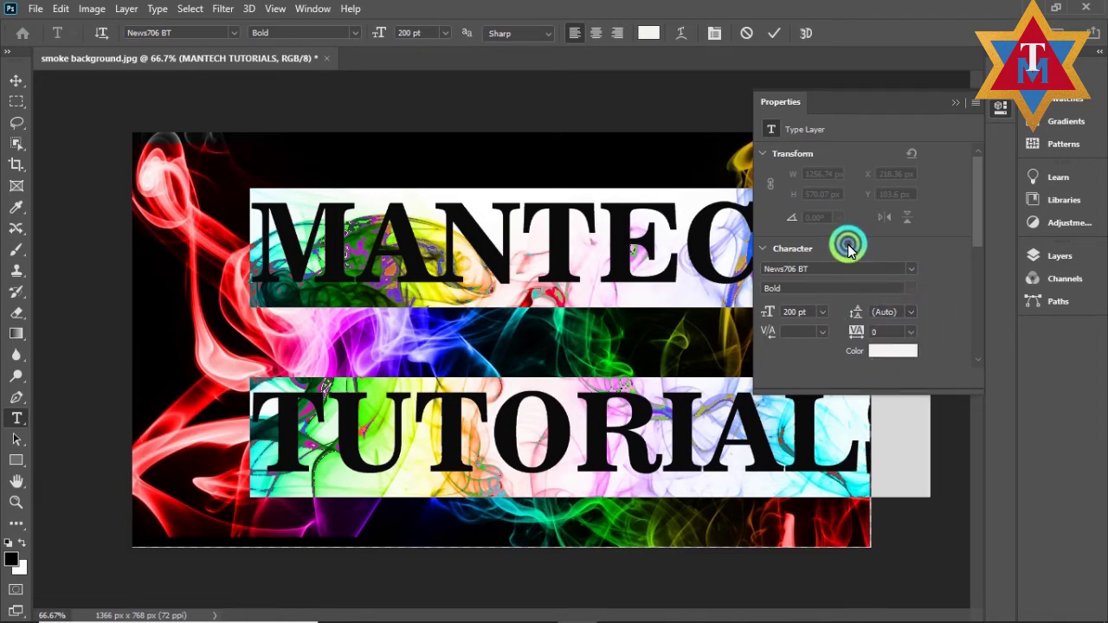
left_click(955, 102)
Move the MANTECH TUTORIALS text and scale it to about 107% with Free Transform, centred over the smoke.
left_click(16, 83)
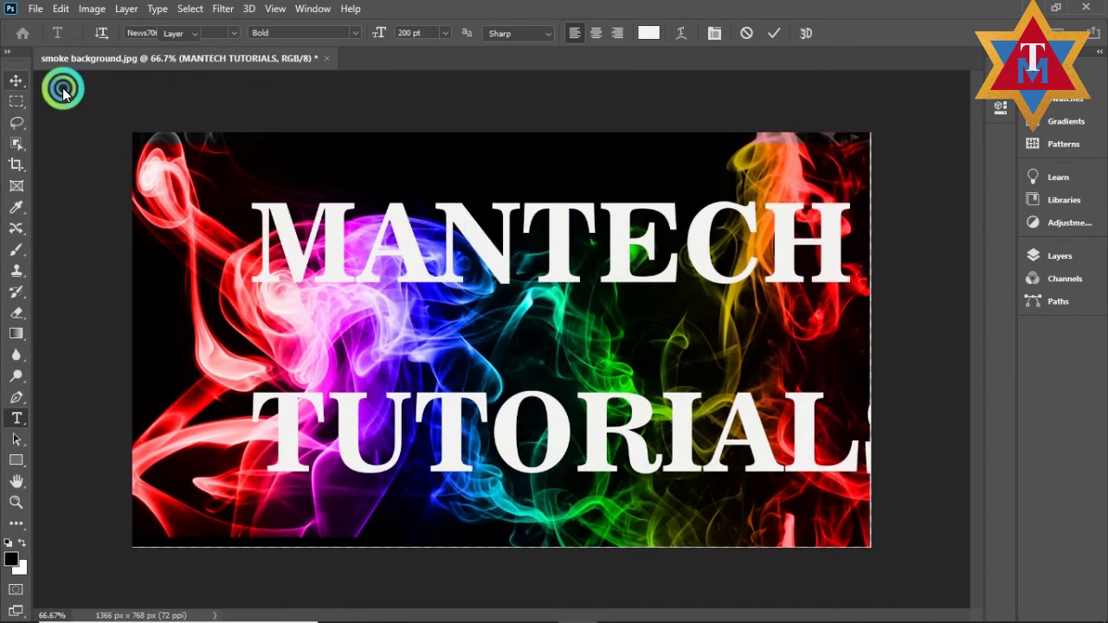
left_click_drag(561, 218, 485, 201)
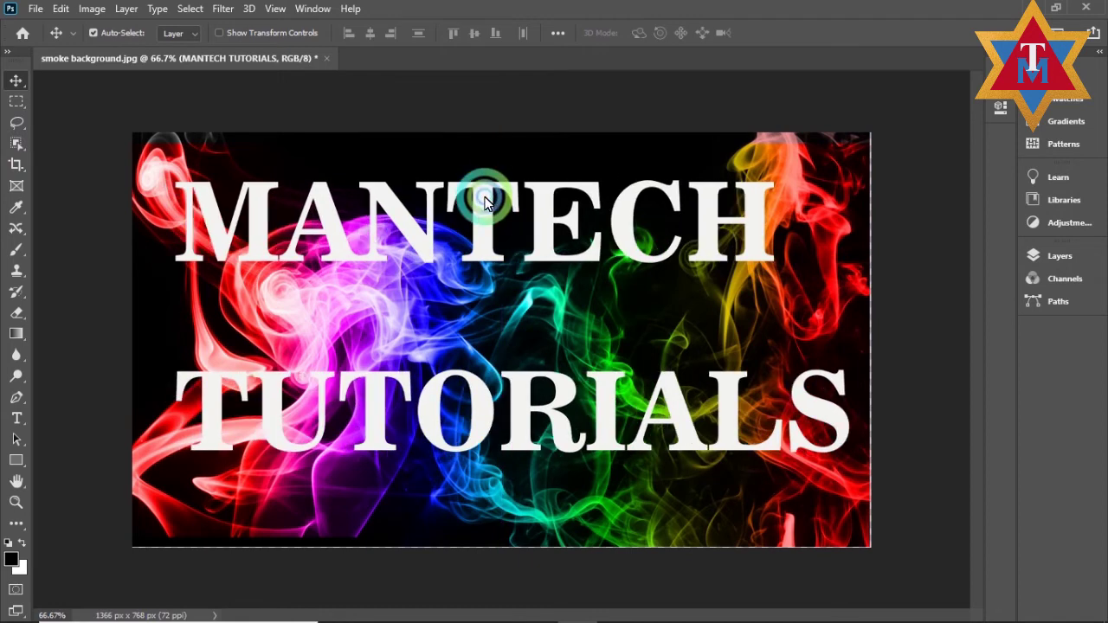
key("ctrl")
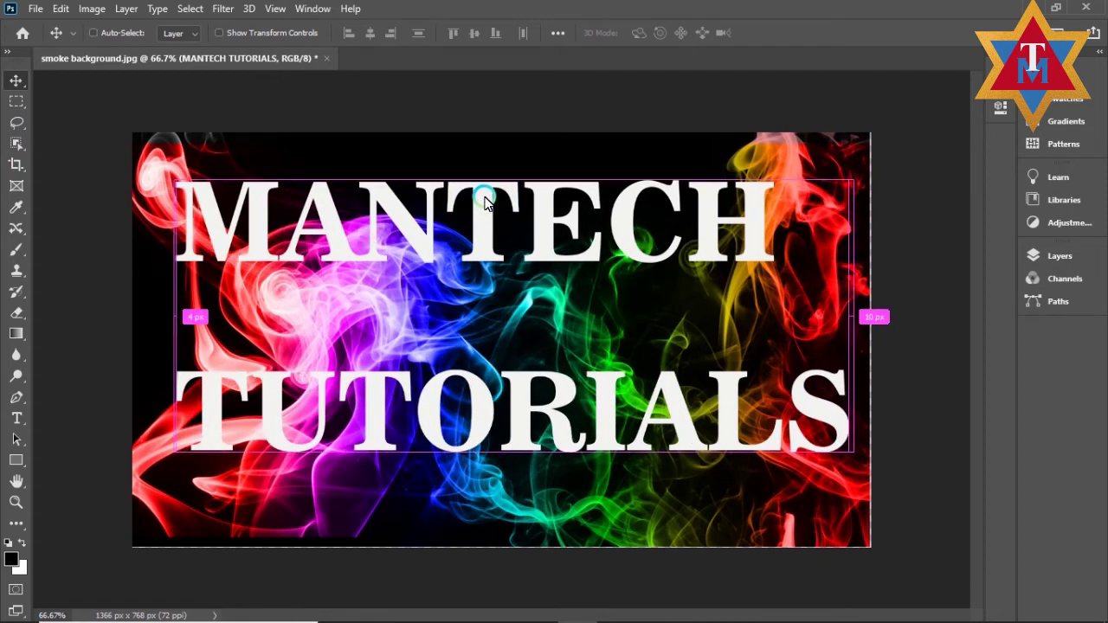
key("ctrl+t")
left_click_drag(514, 167, 510, 146)
left_click_drag(525, 228, 520, 234)
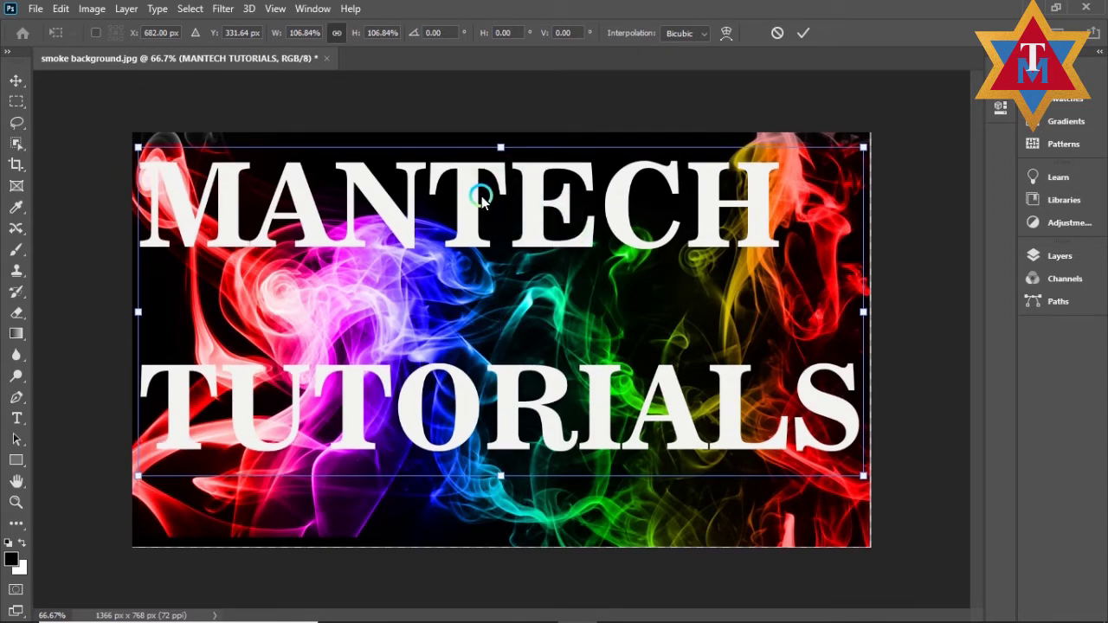
left_click_drag(471, 202, 485, 206)
left_click(634, 196)
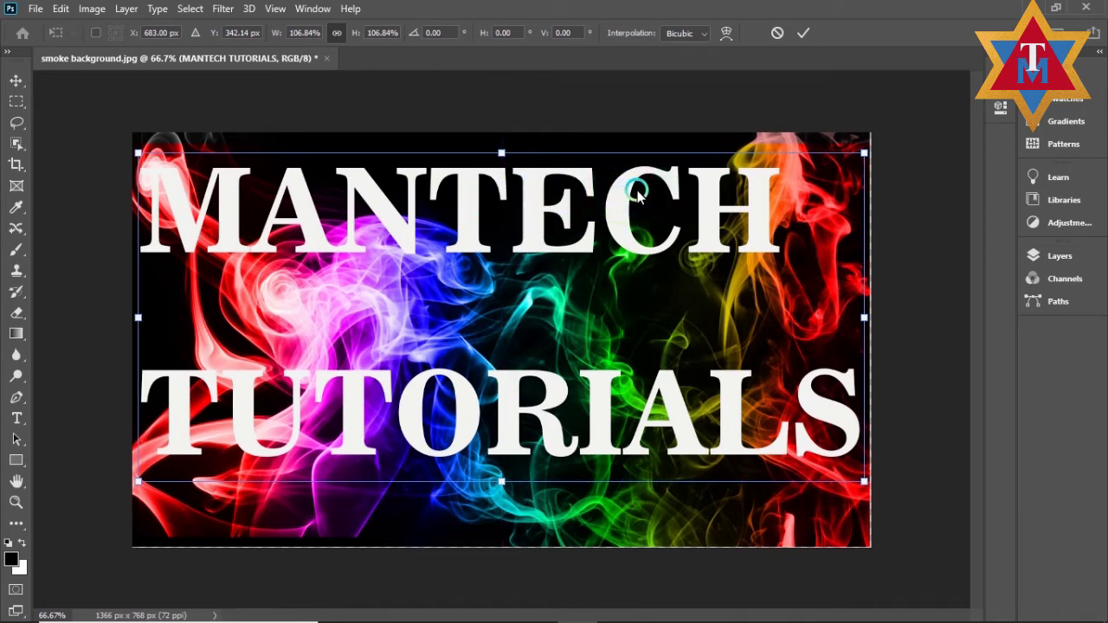
left_click(1047, 260)
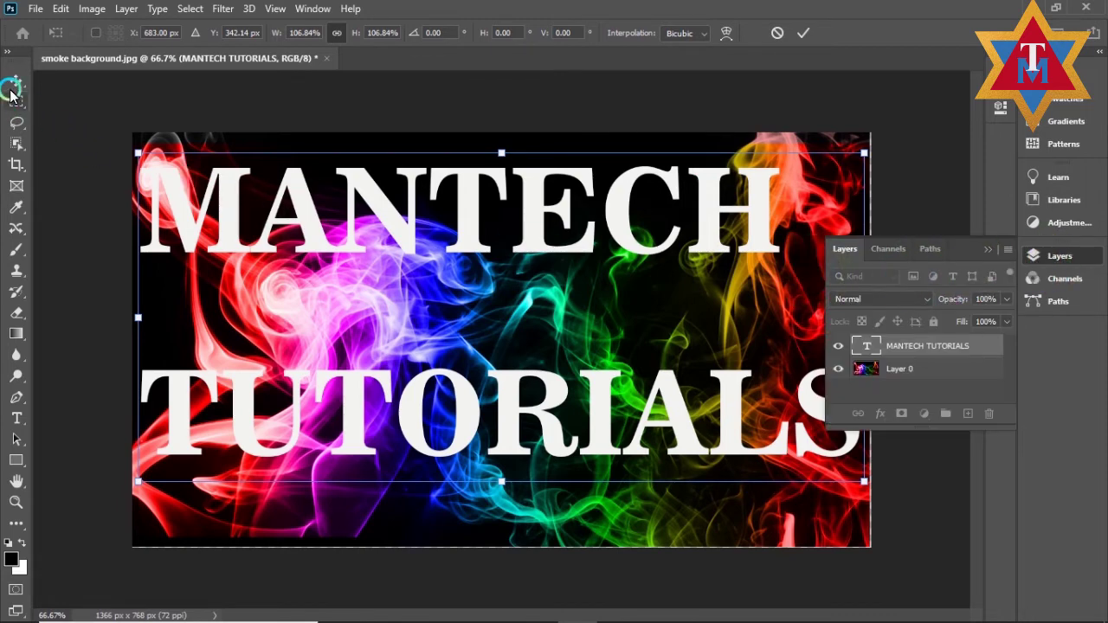
Commit the resize and drag the smoke Layer 0 above the MANTECH TUTORIALS type layer.
left_click(833, 350)
left_click(909, 370)
left_click_drag(915, 378, 879, 353)
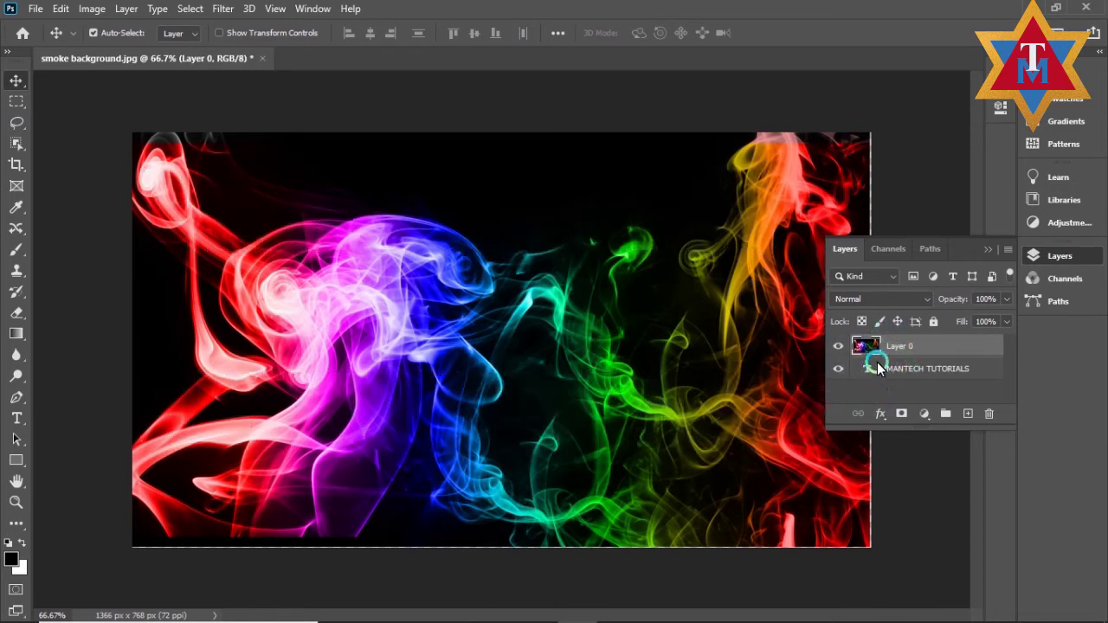
left_click(987, 249)
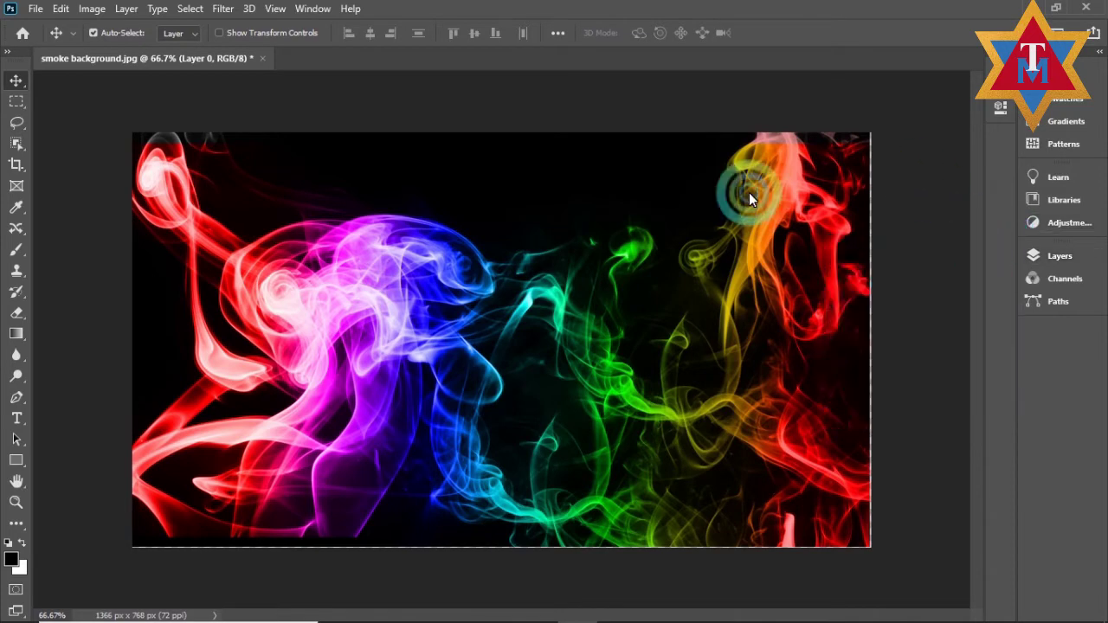
left_click(128, 12)
left_click(1052, 256)
left_click(923, 344)
left_click(905, 348)
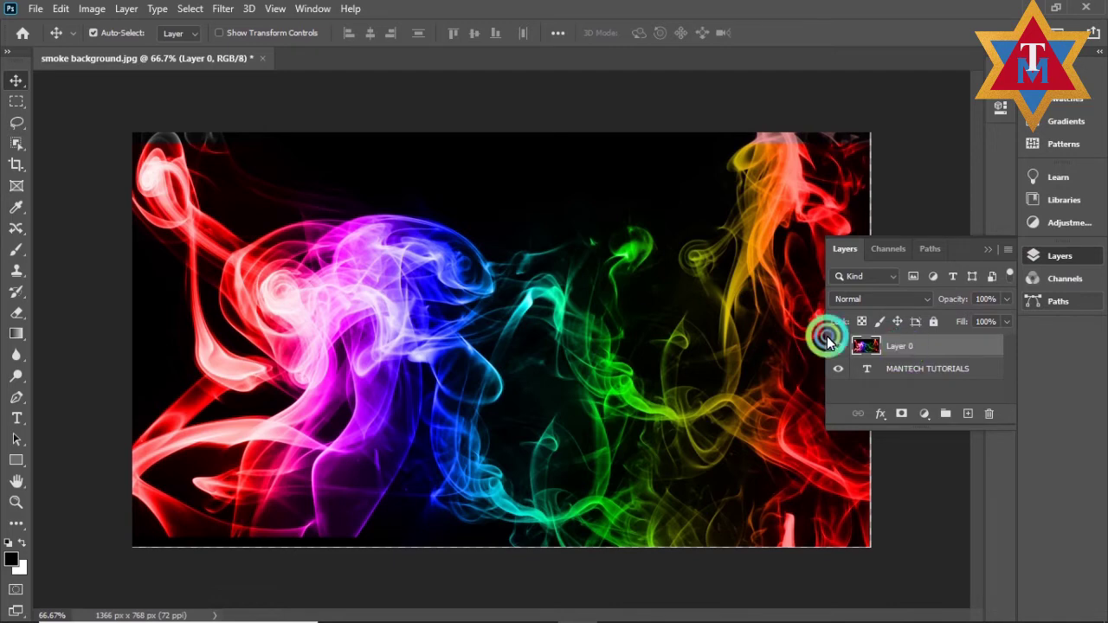
Clip the smoke Layer 0 to the MANTECH TUTORIALS text and add a new empty layer on top.
left_click(127, 10)
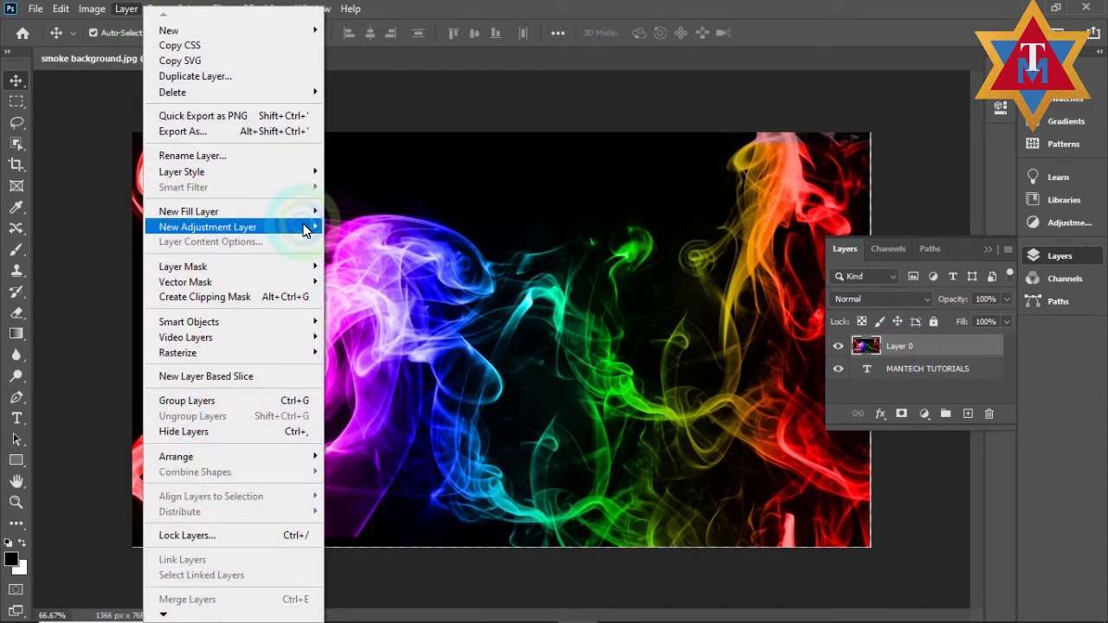
left_click_drag(264, 305, 245, 303)
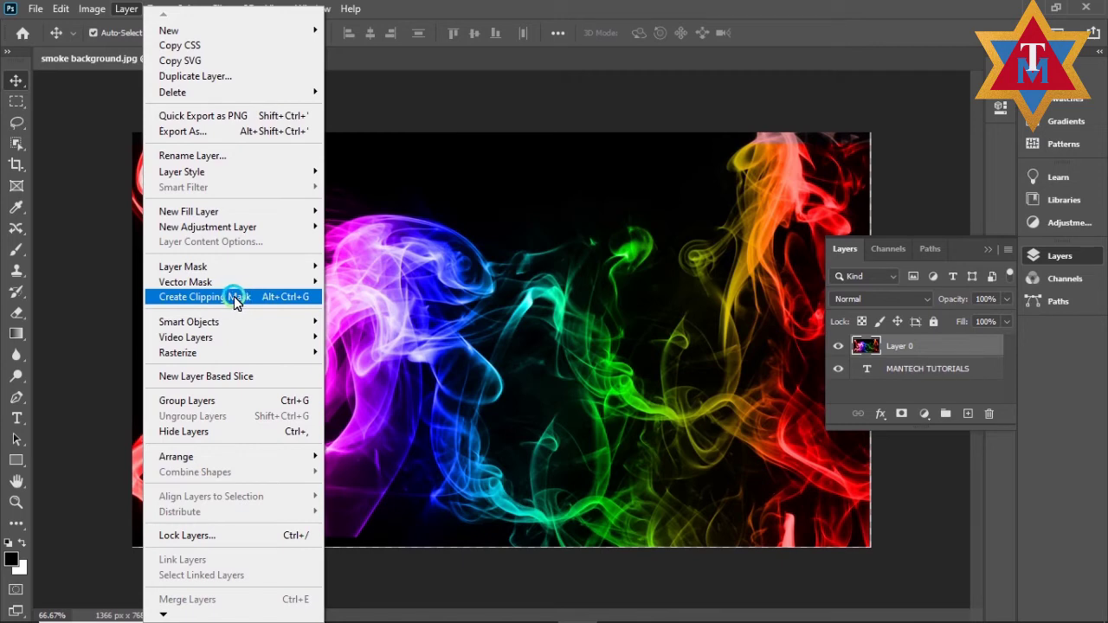
left_click_drag(234, 297, 232, 295)
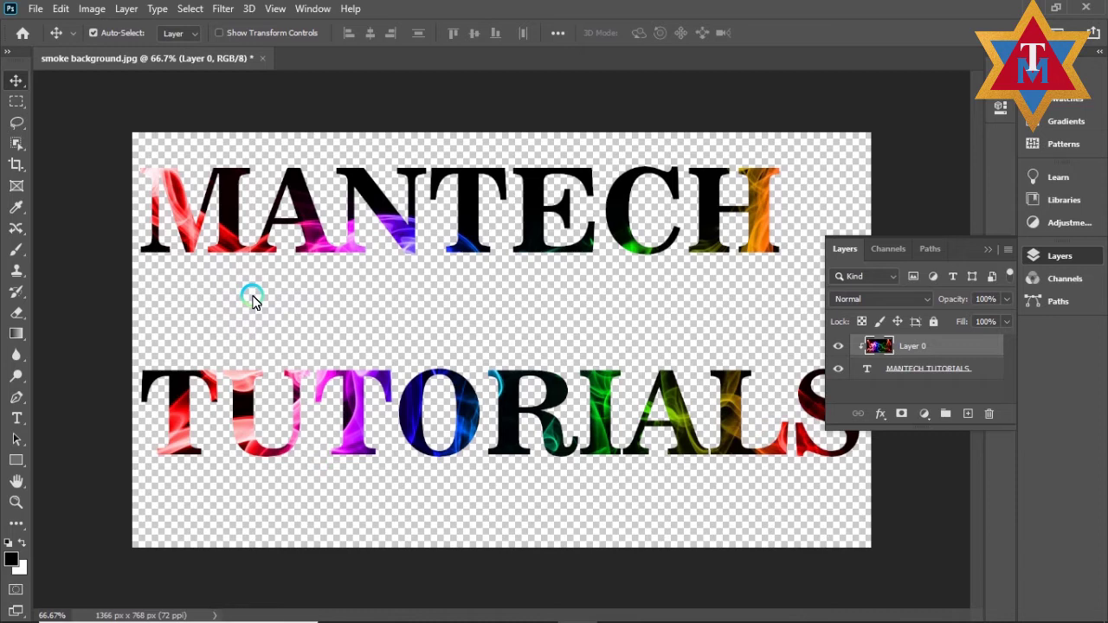
left_click(968, 414)
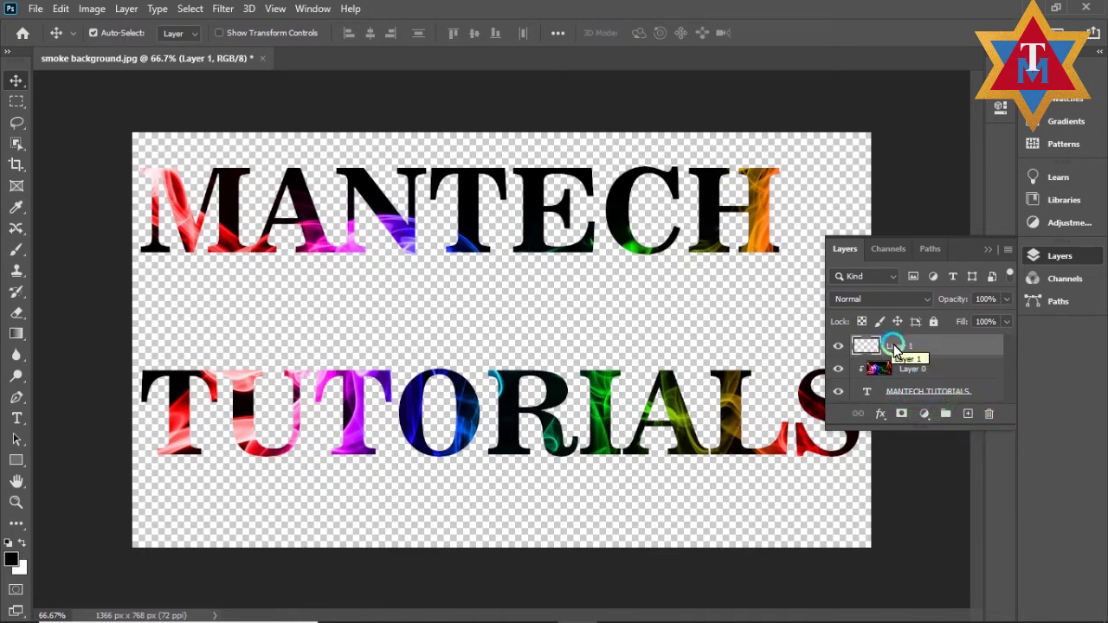
Apply a White fill through Edit > Fill, then select Layer 1 in the Layers panel.
left_click(61, 10)
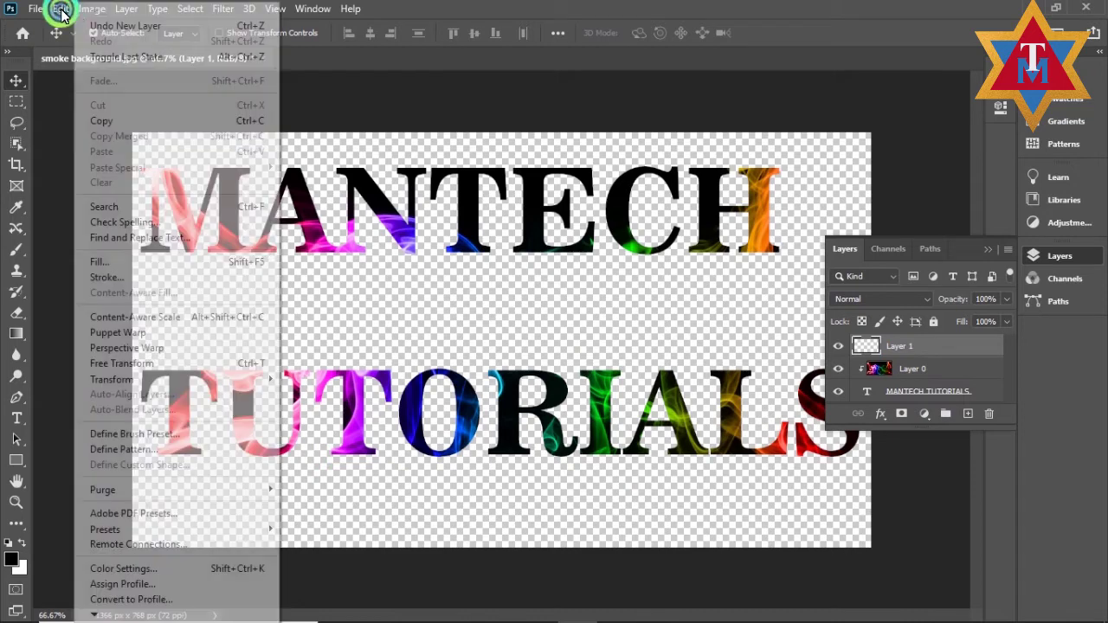
left_click(99, 262)
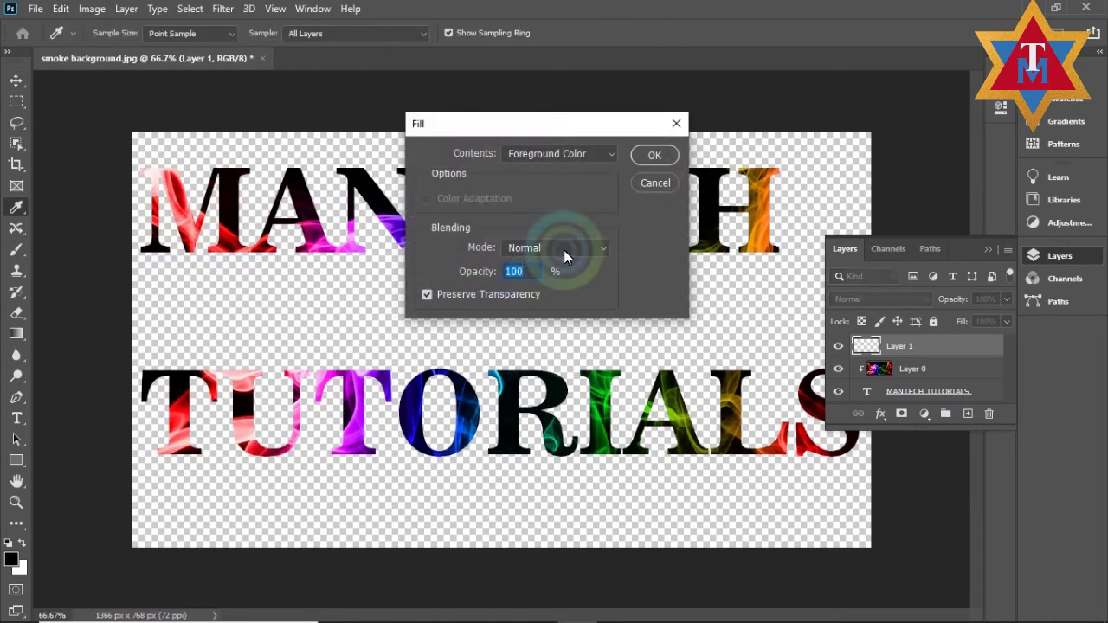
left_click(603, 149)
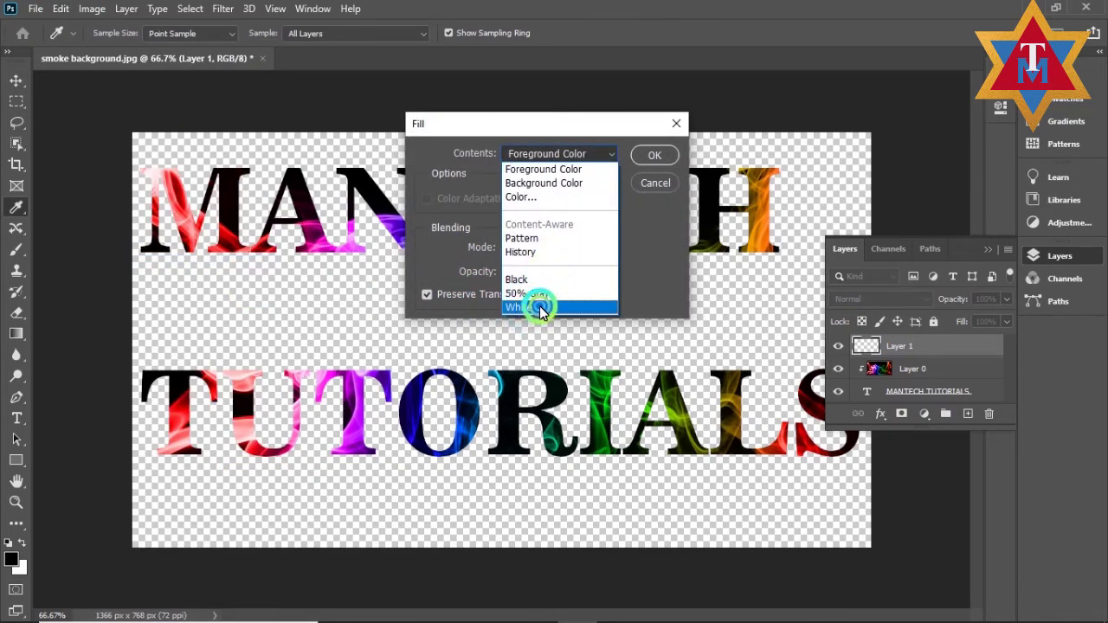
left_click(539, 308)
left_click(651, 154)
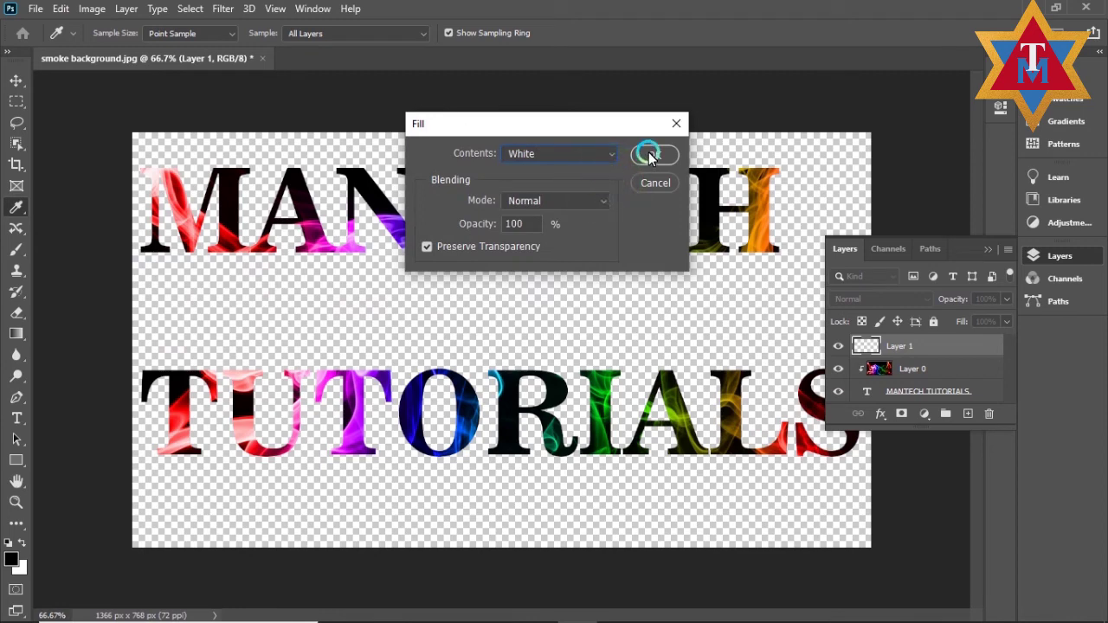
key("v")
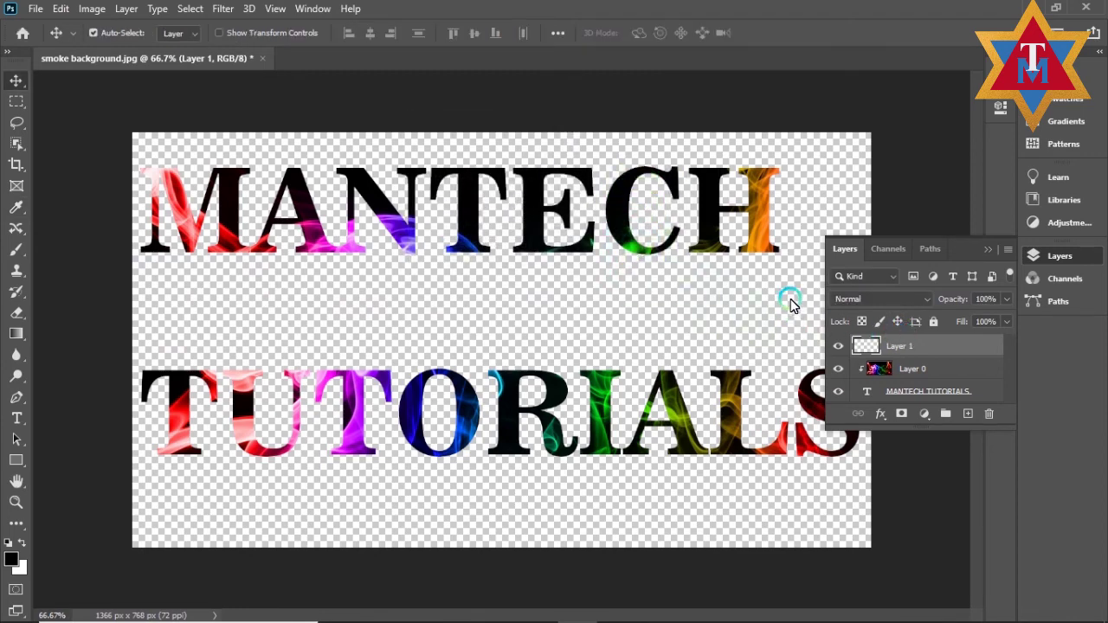
left_click(915, 343)
left_click(589, 200)
left_click(895, 345)
right_click(900, 346)
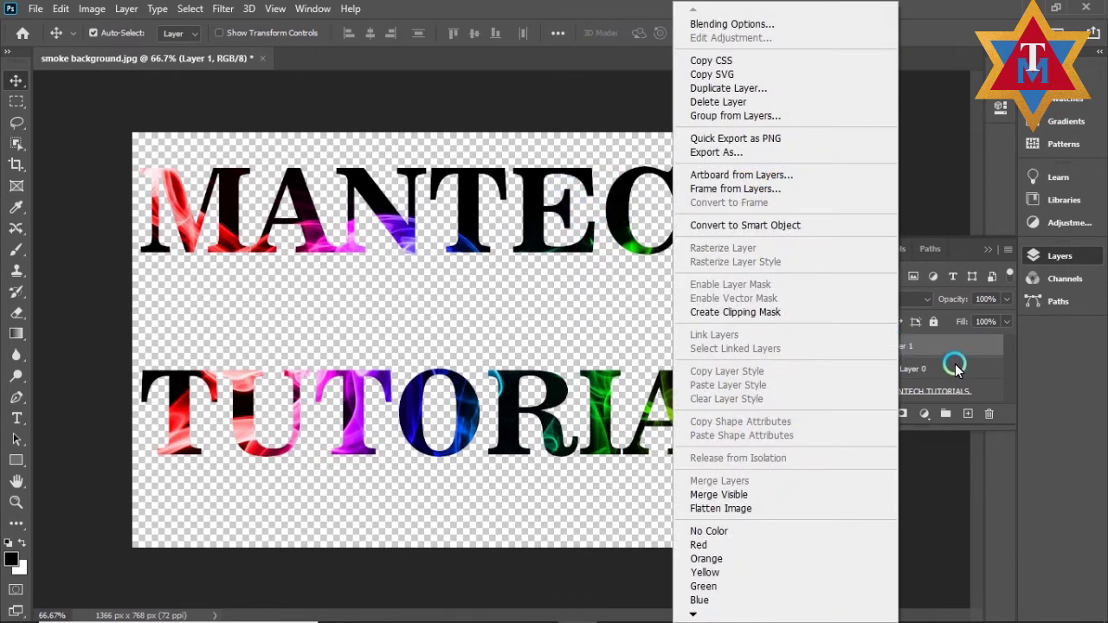
left_click(942, 347)
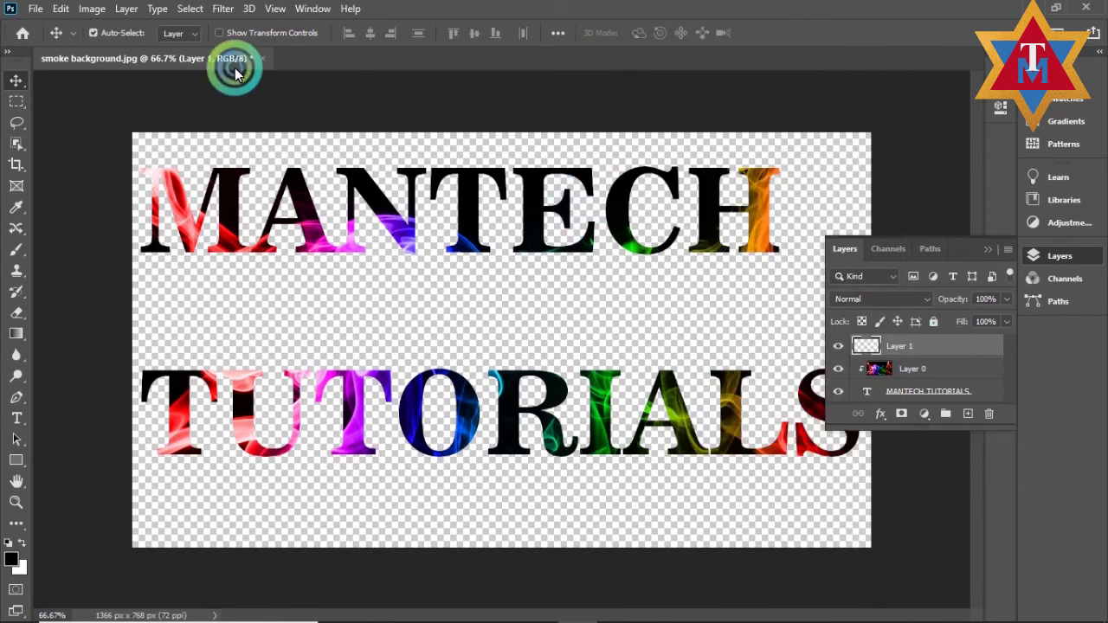
Fill Layer 1 with solid White with Preserve Transparency turned off.
left_click(54, 11)
left_click(137, 262)
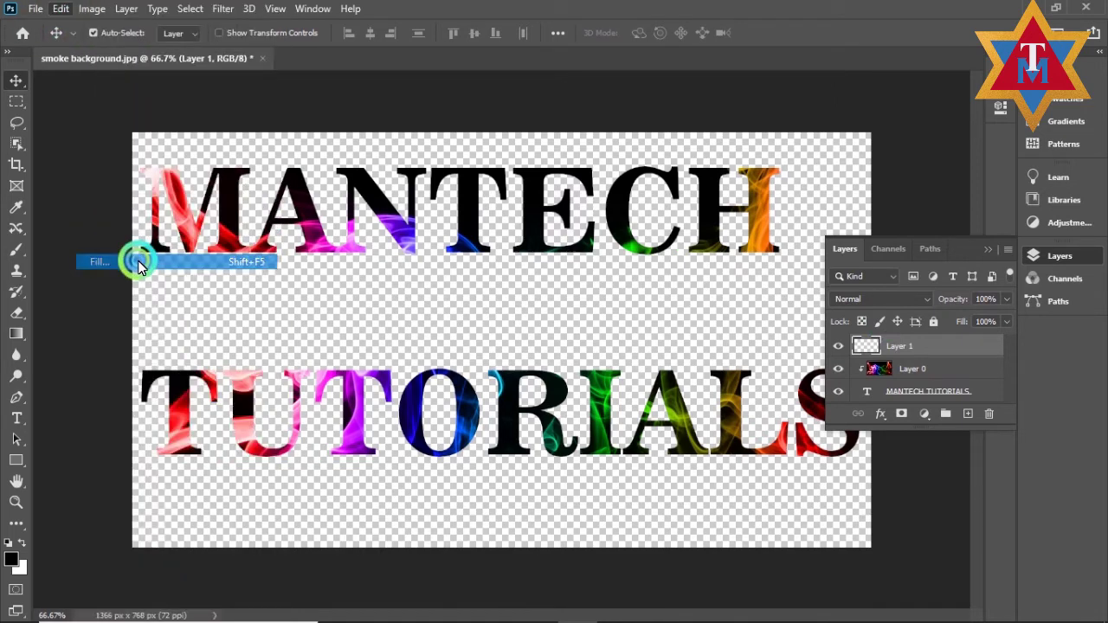
left_click(558, 153)
left_click(527, 173)
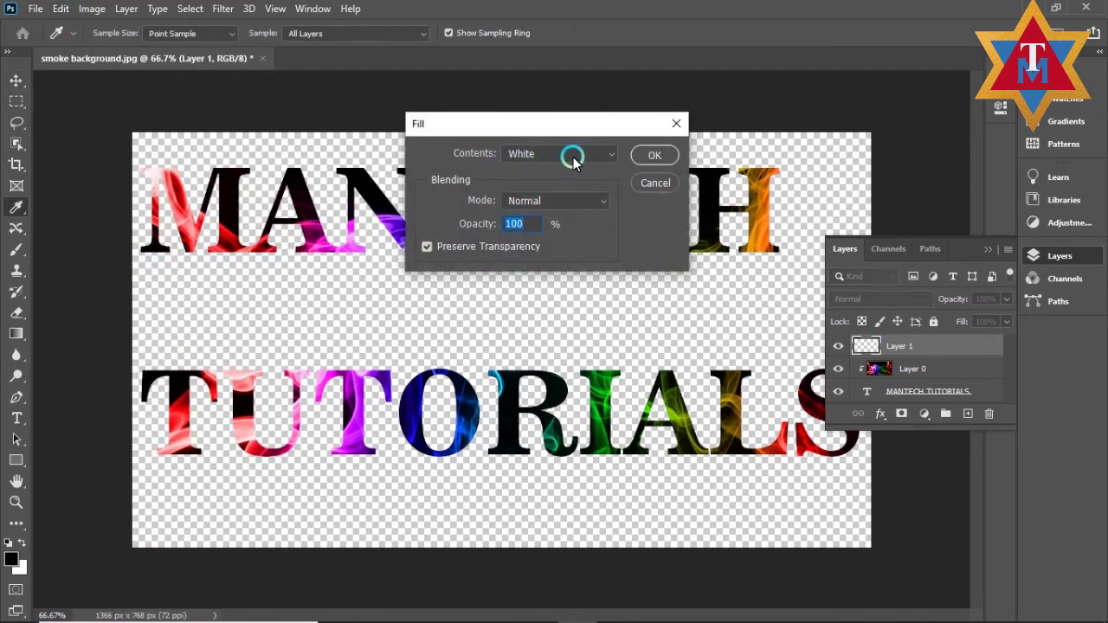
left_click(427, 247)
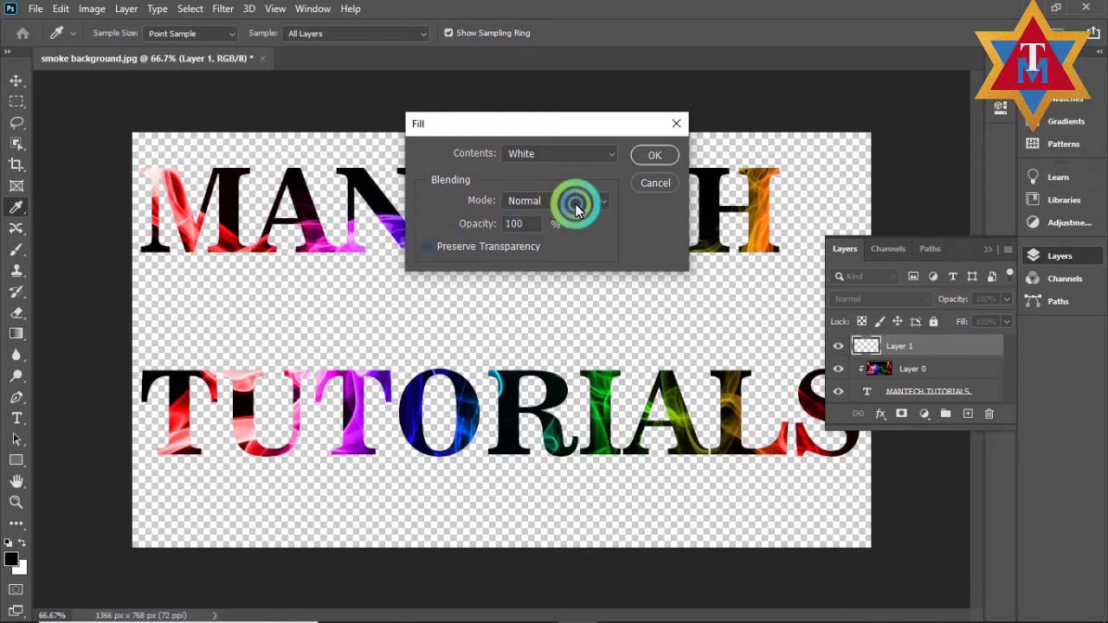
left_click(653, 155)
left_click(731, 260)
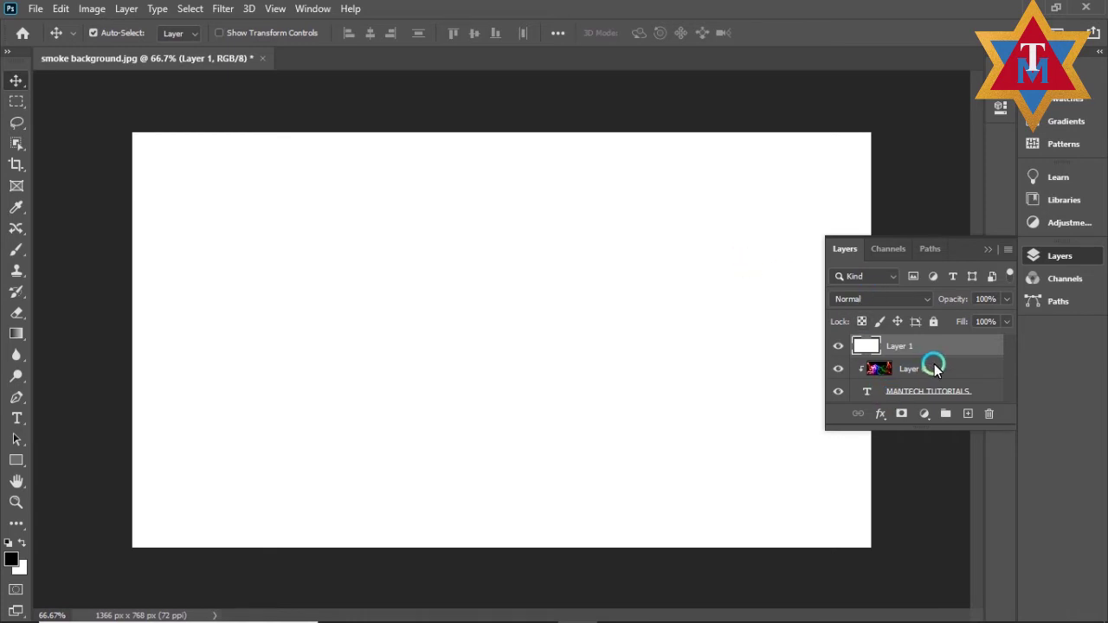
Drag white Layer 1 to the bottom of the stack and shift the smoke slightly within the letters.
left_click_drag(927, 354, 933, 395)
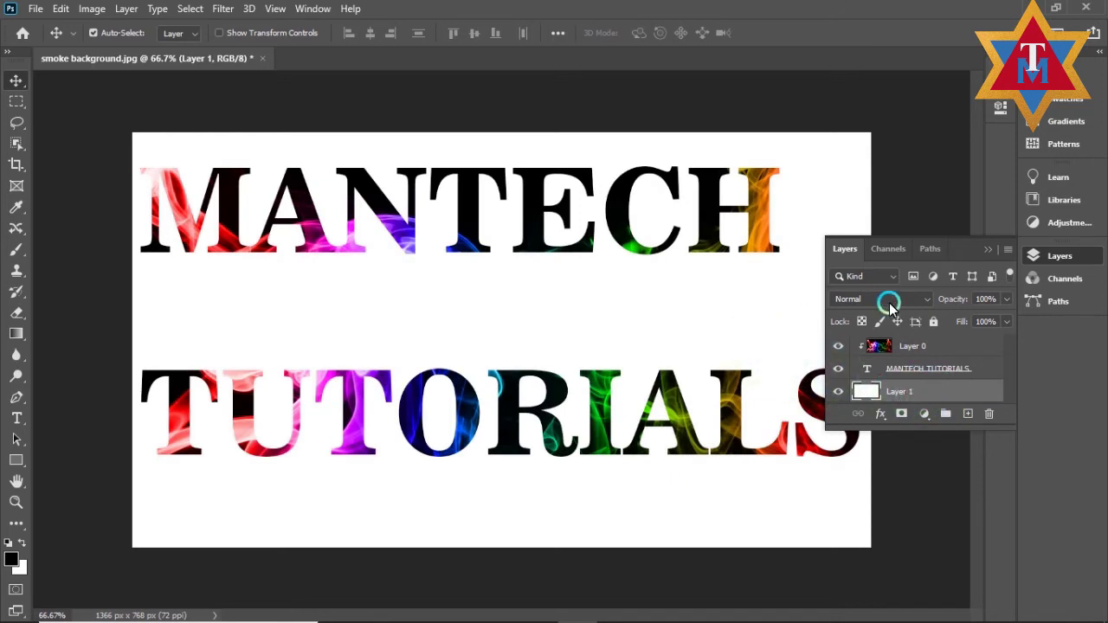
left_click(986, 249)
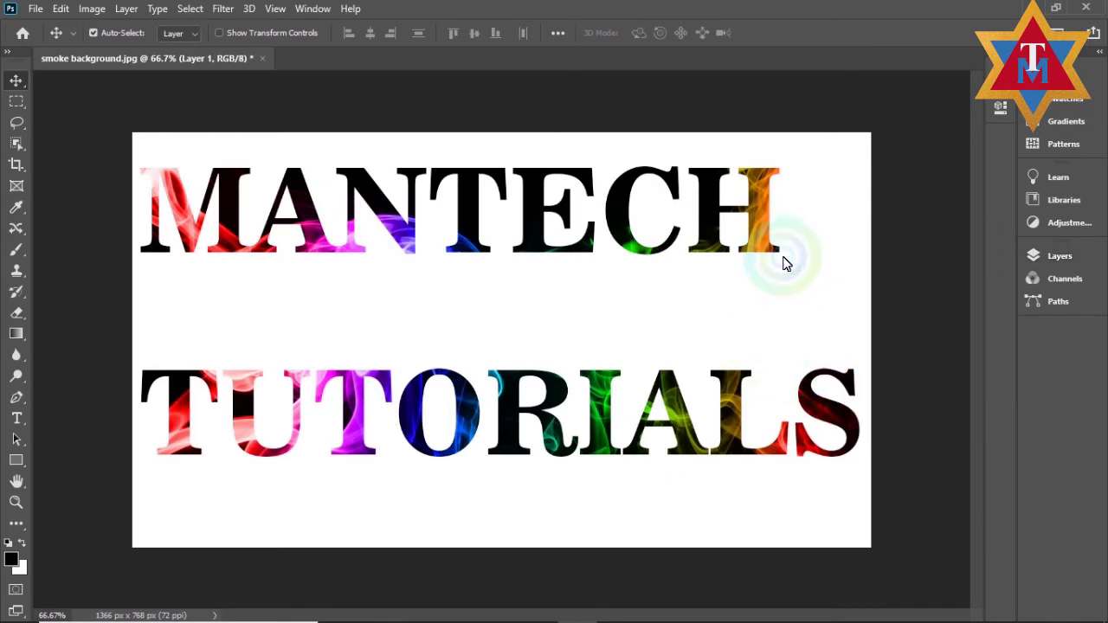
left_click(466, 211)
left_click_drag(464, 215, 474, 184)
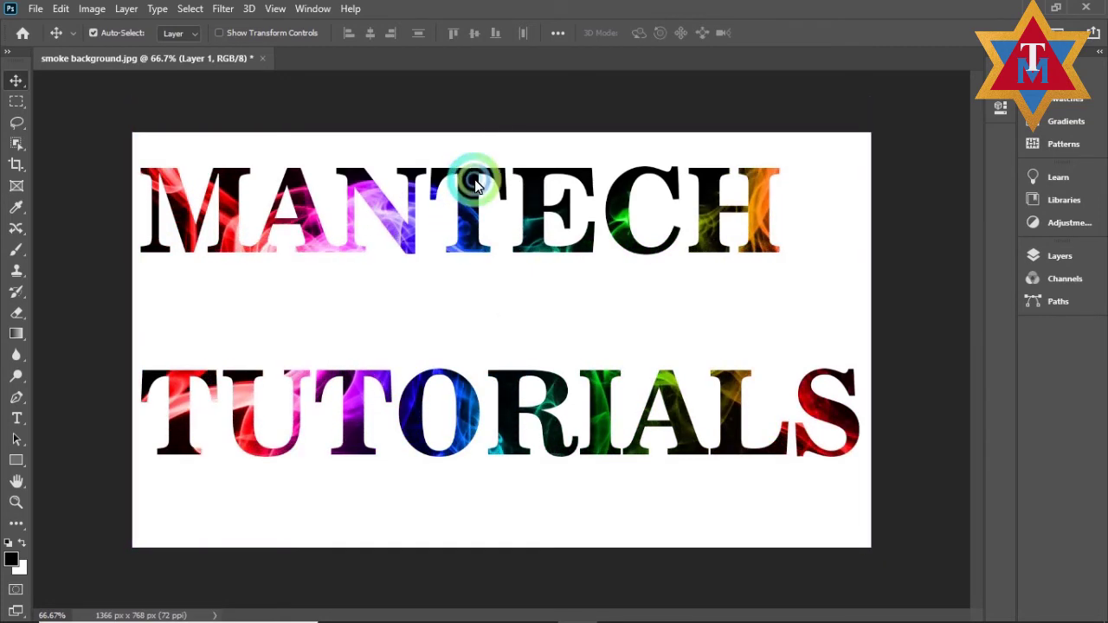
Scale the smoke layer proportionally with Free Transform, commit it, and close smoke background.jpg.
left_click(483, 198)
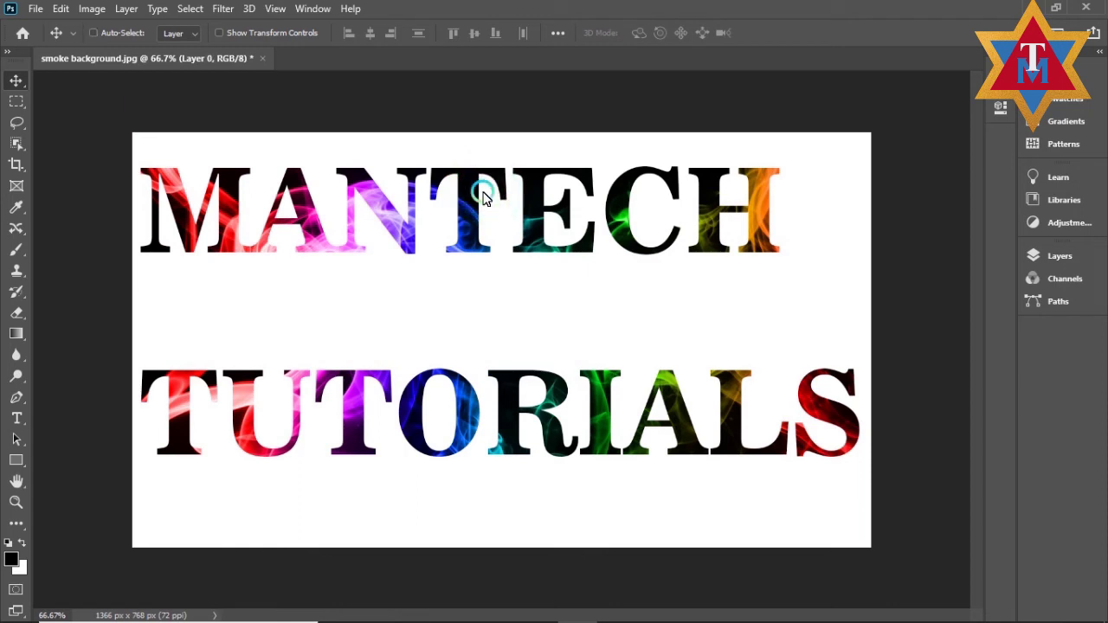
key("ctrl+t")
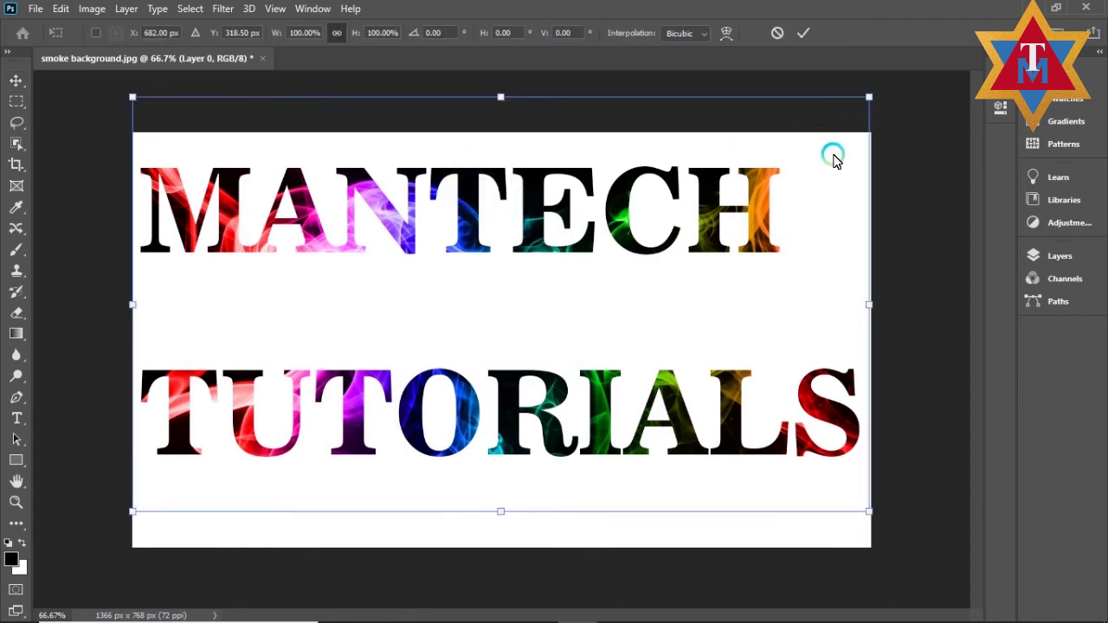
mouse_move(503, 514)
left_mouse_down()
mouse_move(502, 583)
mouse_move(485, 617)
mouse_move(500, 506)
left_mouse_up()
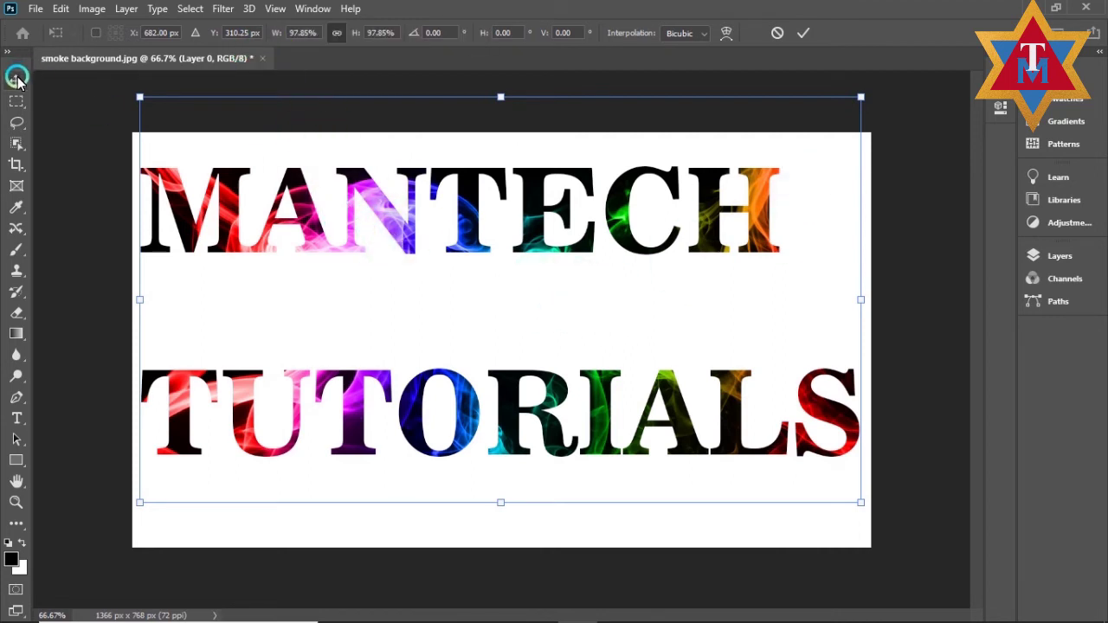
left_click(261, 58)
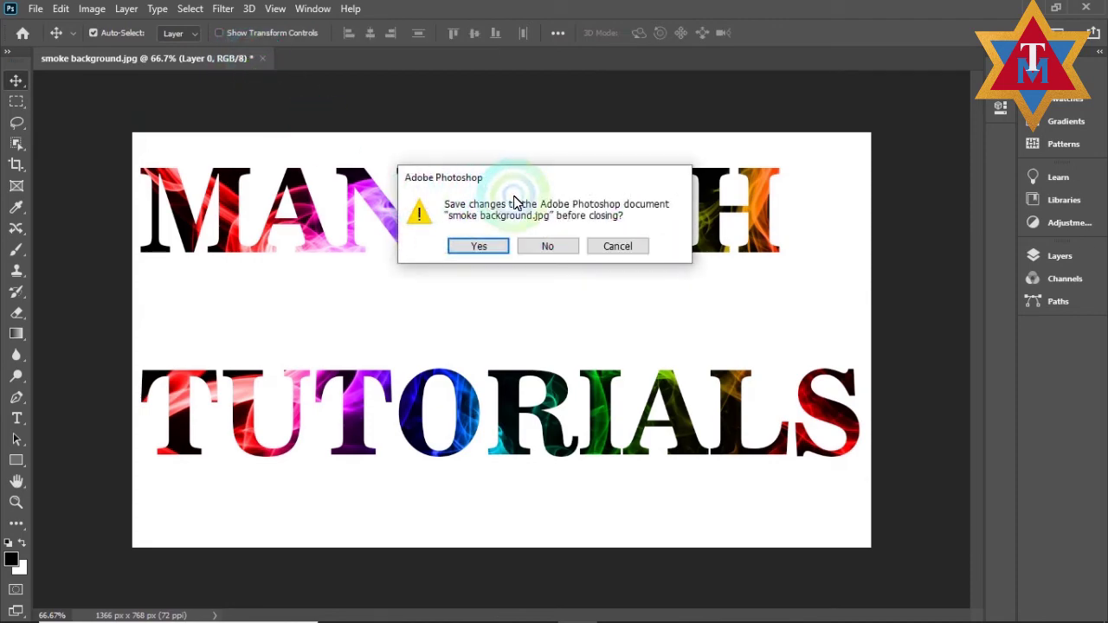
Close smoke background.jpg without saving and relaunch Photoshop from the taskbar.
left_click(547, 245)
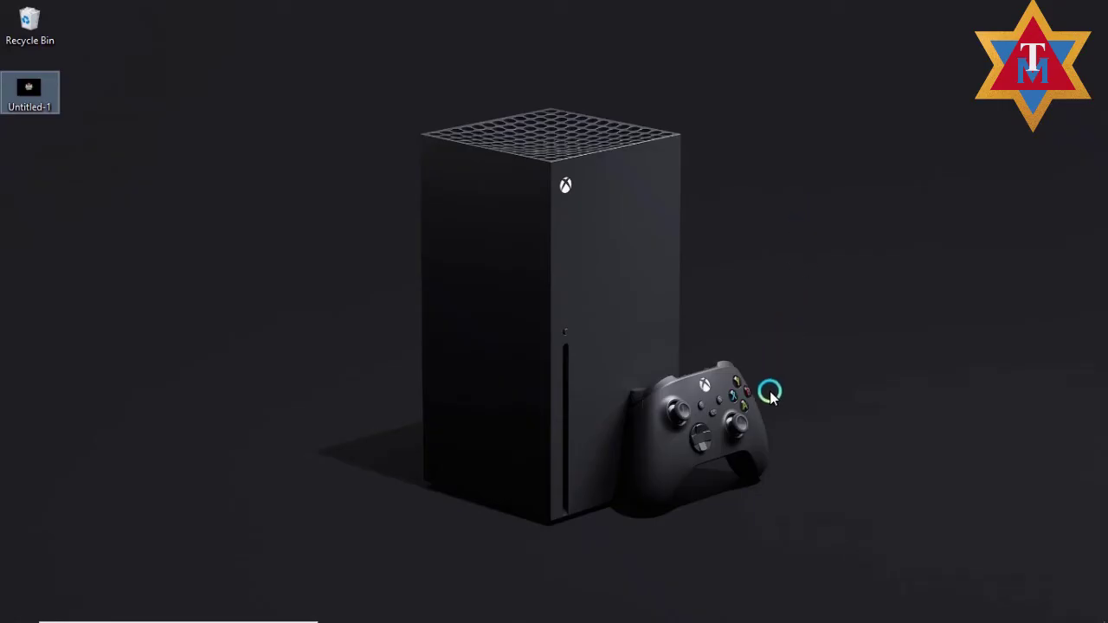
mouse_move(672, 616)
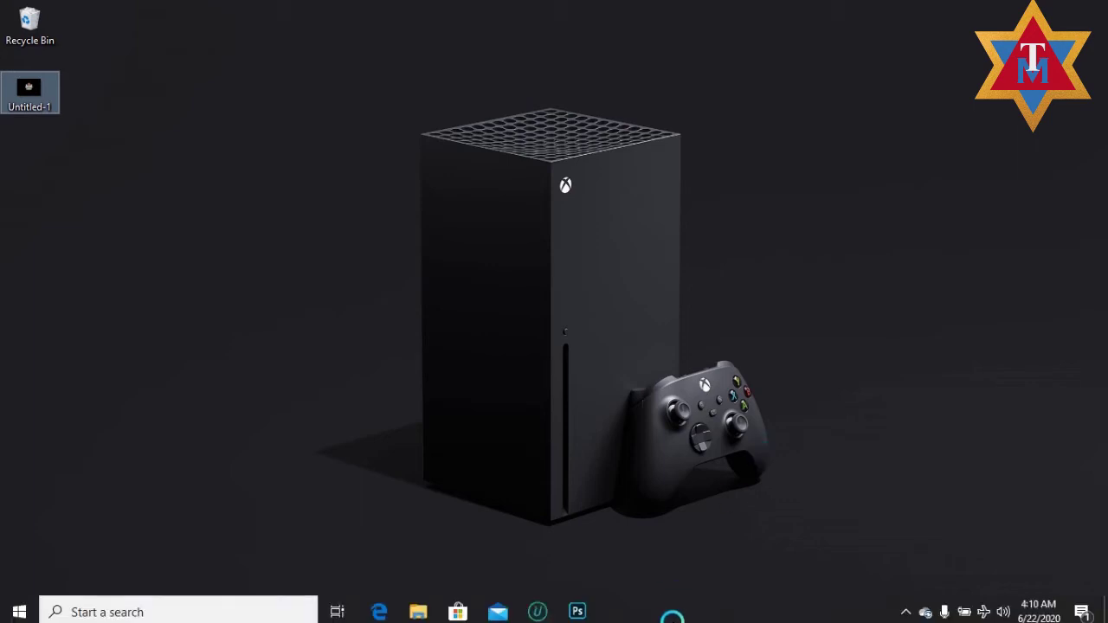
left_click(578, 612)
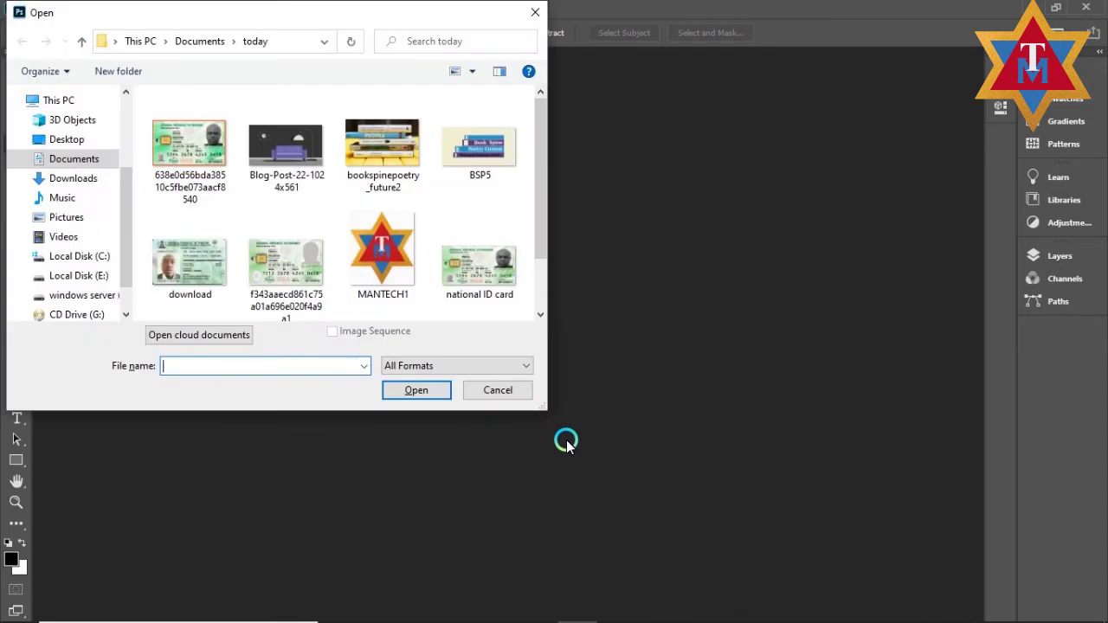
Open the MANTECH1.jpg star logo from the Open dialog.
left_click(392, 244)
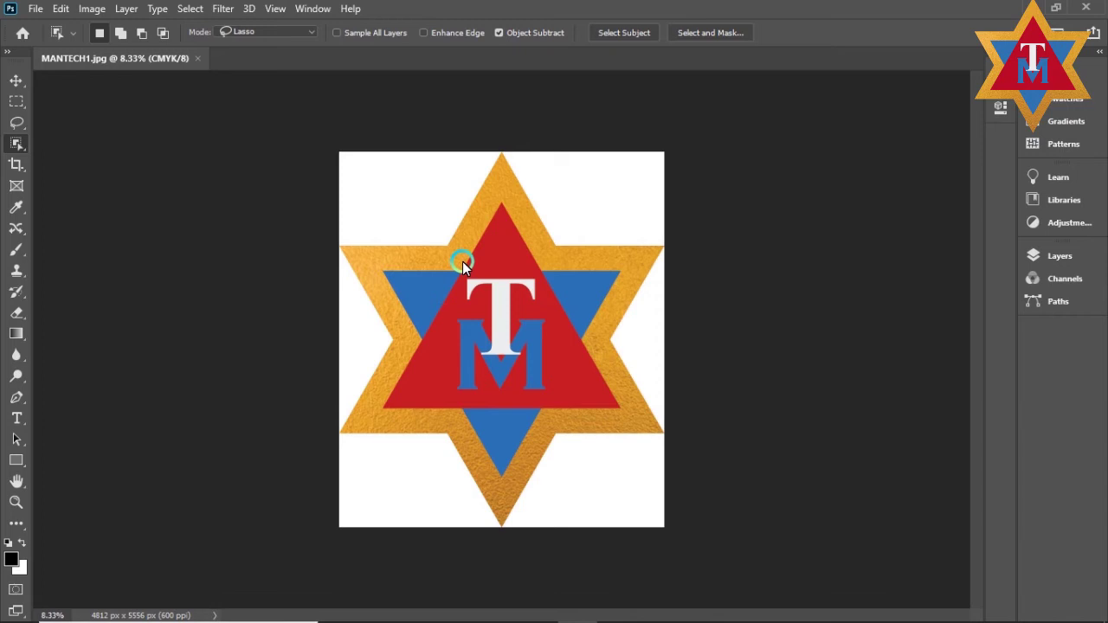
Unlock the Background layer into Layer 0, dismissing an object-selection warning.
left_click(425, 375)
left_click(1063, 260)
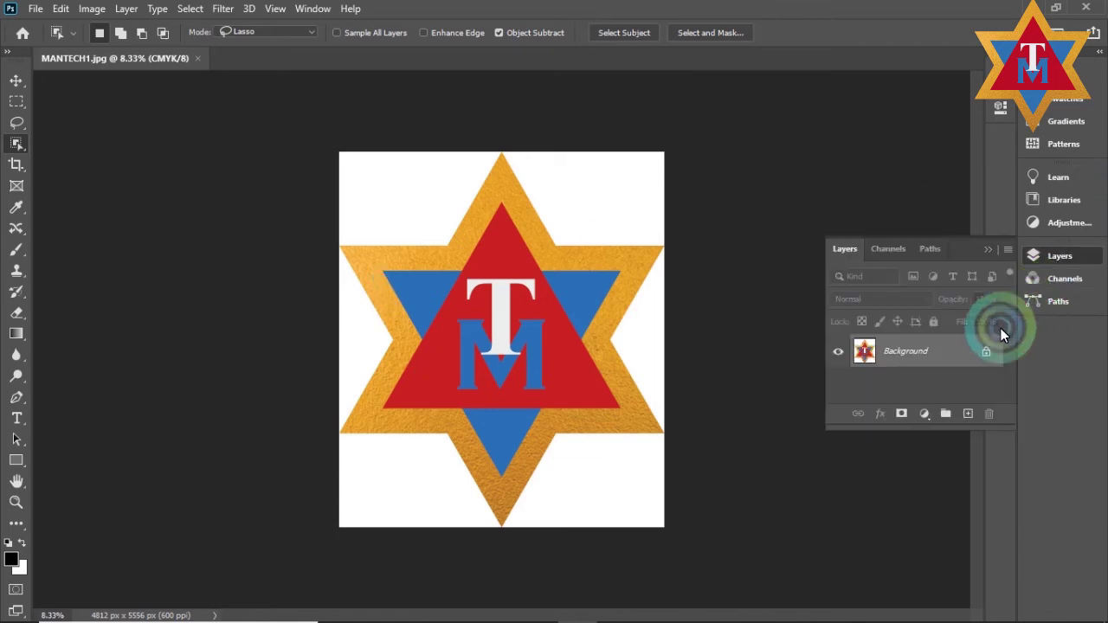
left_click(987, 354)
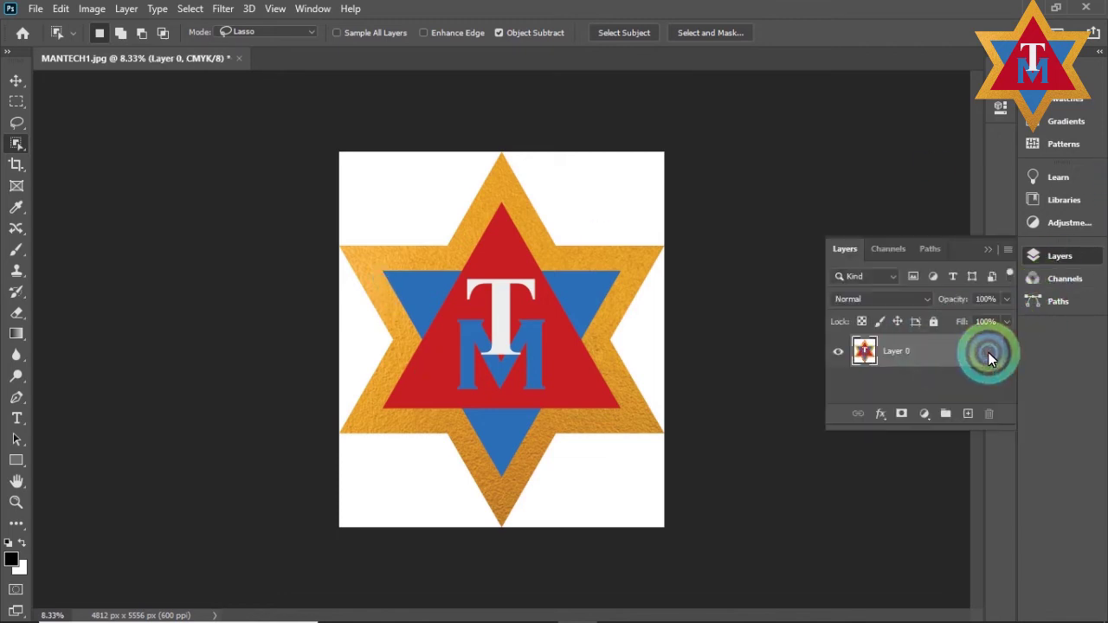
left_click(468, 270)
mouse_move(468, 273)
left_mouse_down()
mouse_move(489, 295)
mouse_move(459, 297)
mouse_move(463, 290)
left_mouse_up()
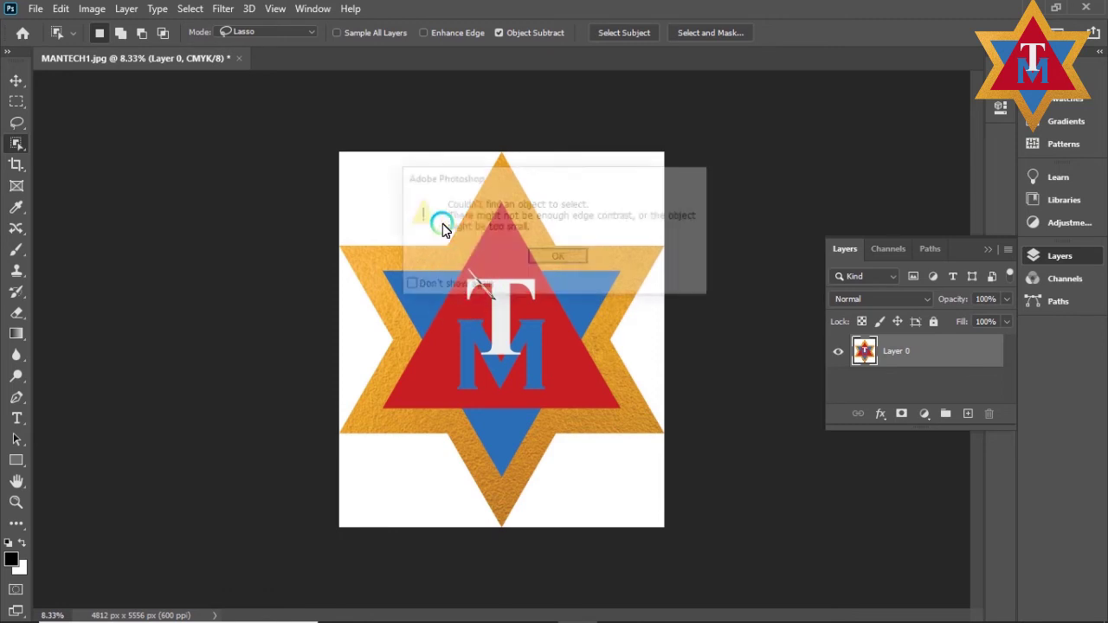
left_click(569, 255)
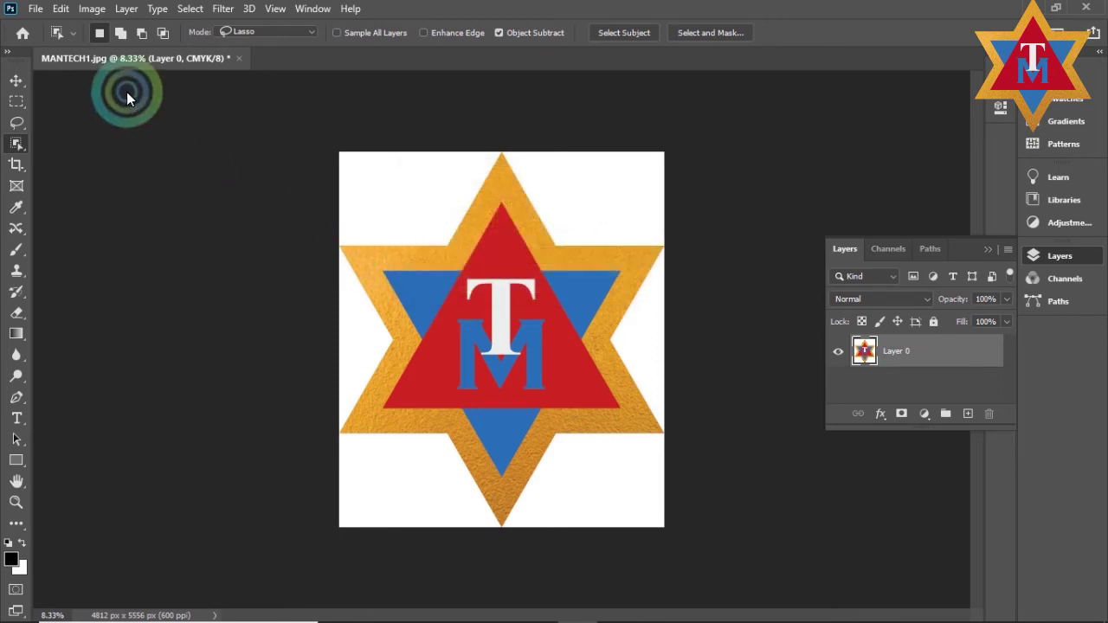
Shift Layer 0 slightly right and down with the Move tool.
left_click(16, 79)
left_click_drag(473, 327, 500, 341)
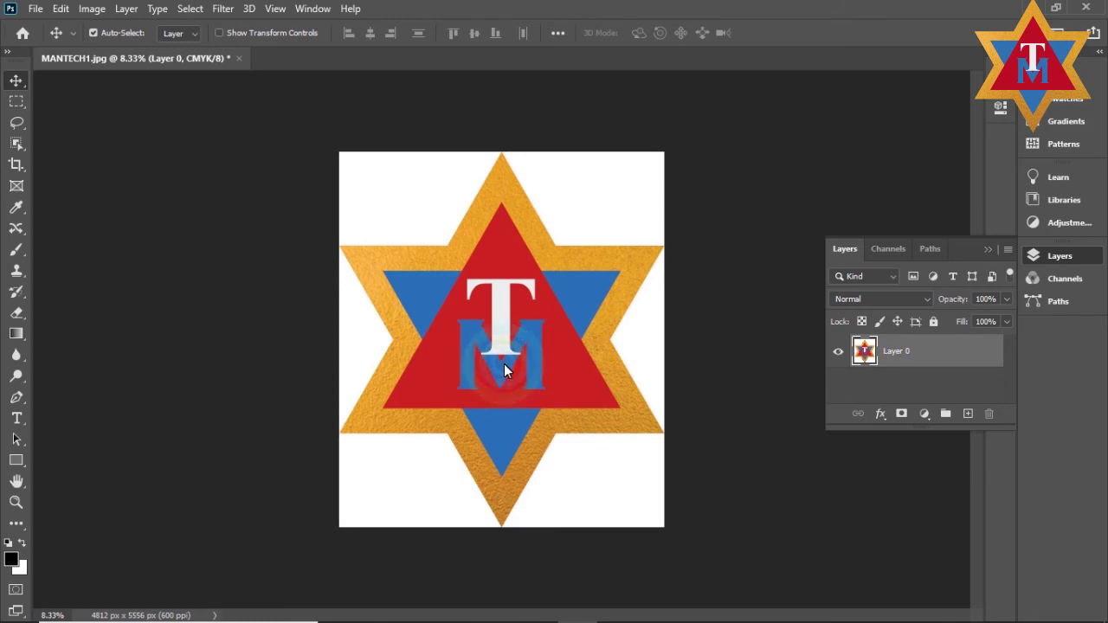
left_click(501, 371)
left_click(489, 364)
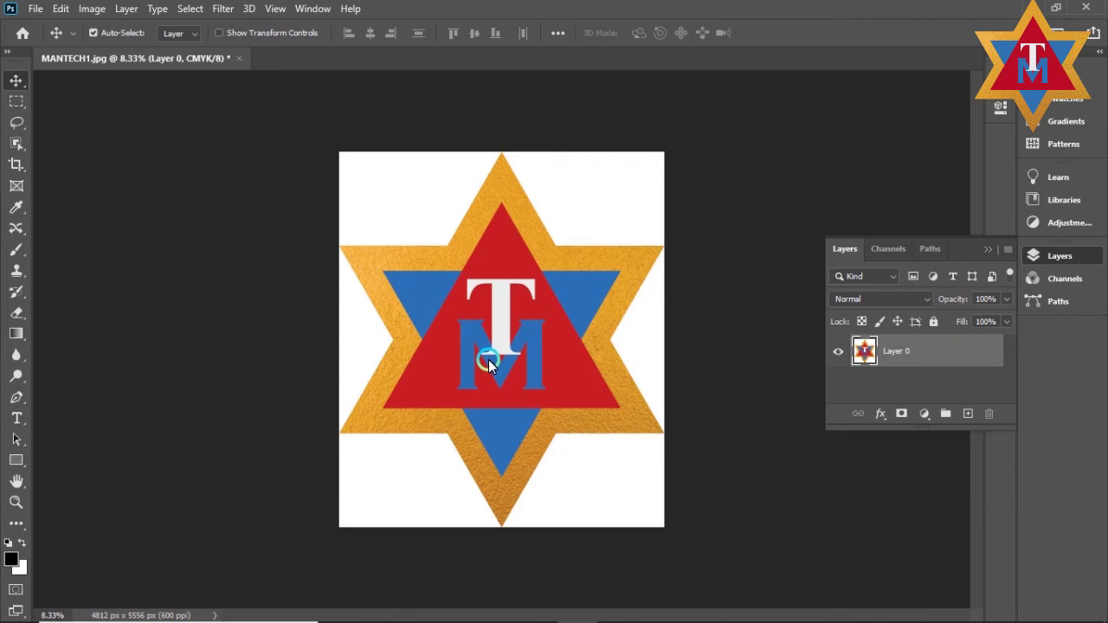
left_click(15, 145)
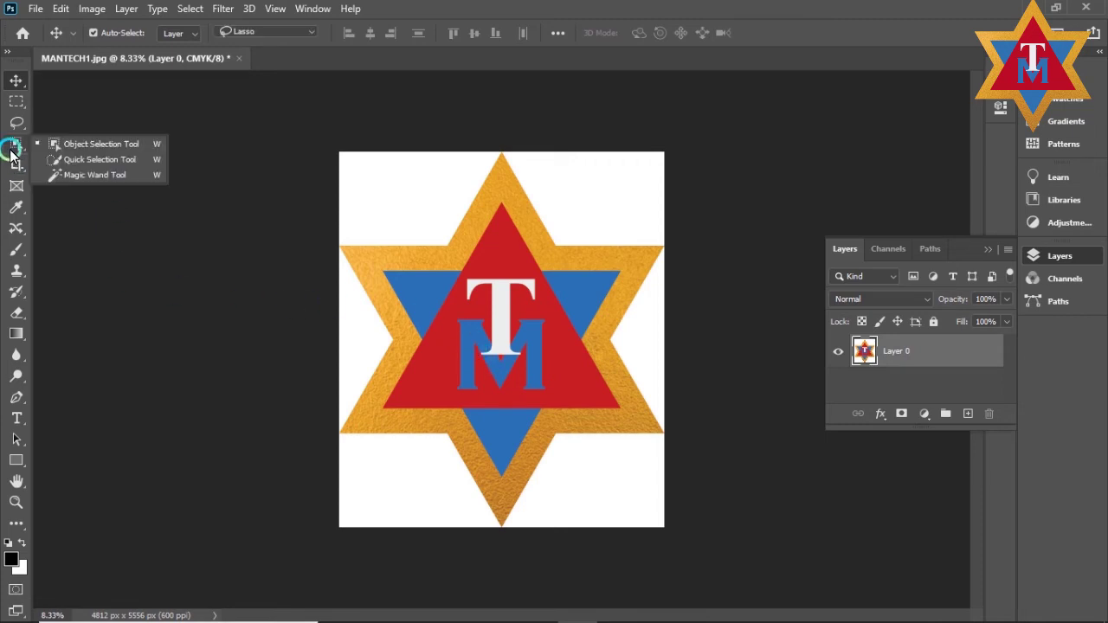
Activate the Quick Selection brush, collapse the layers list and zoom in on the logo.
left_click(73, 159)
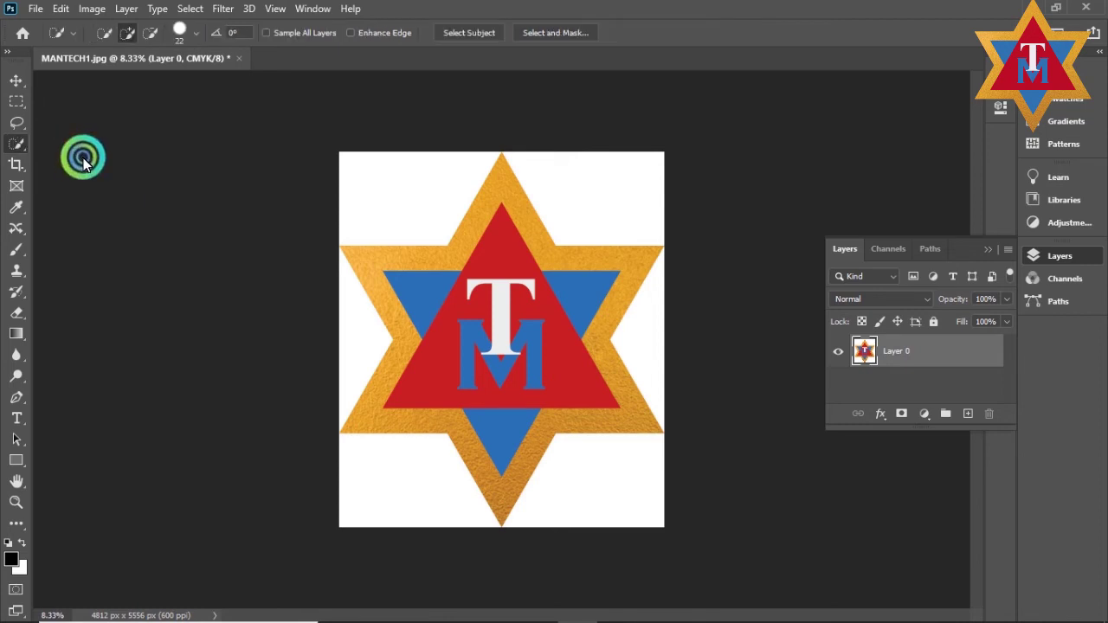
left_click(987, 249)
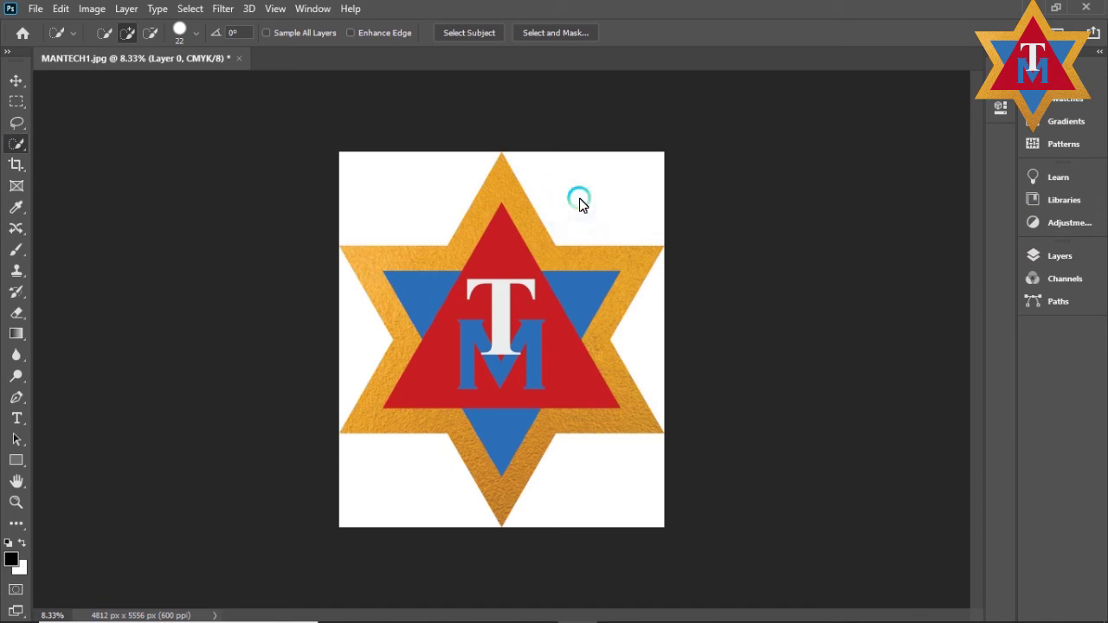
key("ctrl+plus")
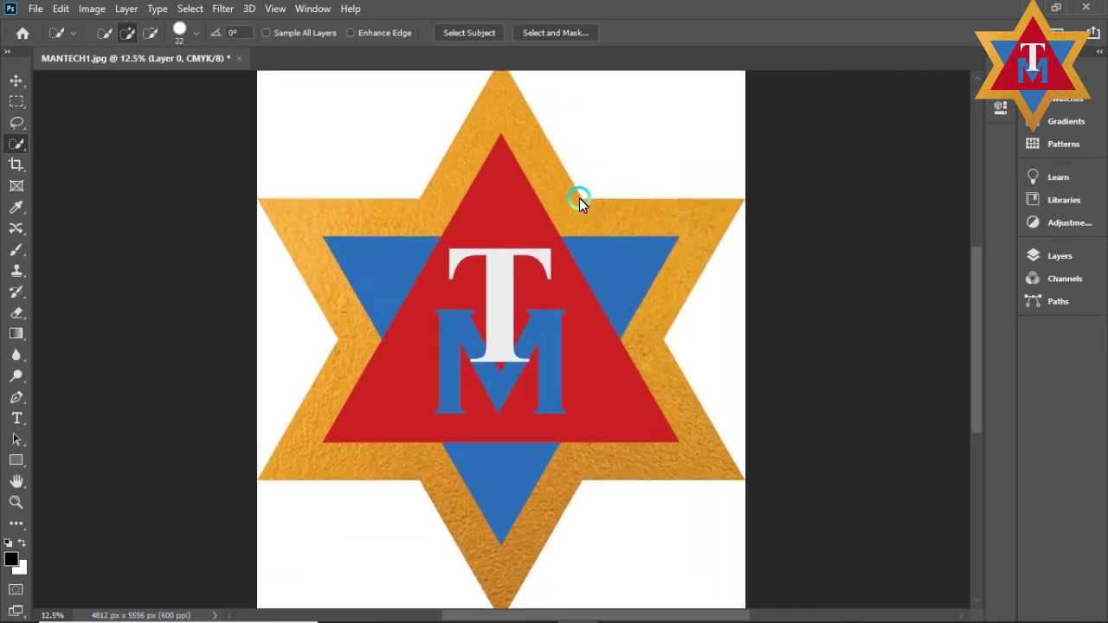
left_click_drag(976, 267, 948, 238)
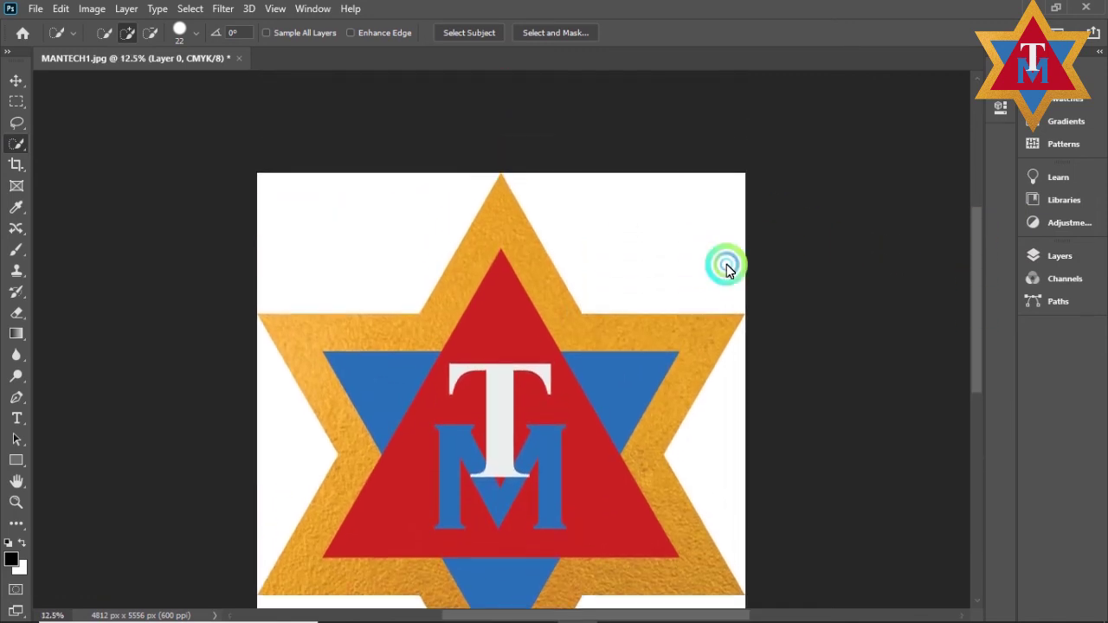
Delete the white areas above the star's right arm and at the top left, with Enhance Edge on.
mouse_move(559, 218)
left_mouse_down()
mouse_move(638, 260)
mouse_move(667, 242)
mouse_move(672, 254)
left_mouse_up()
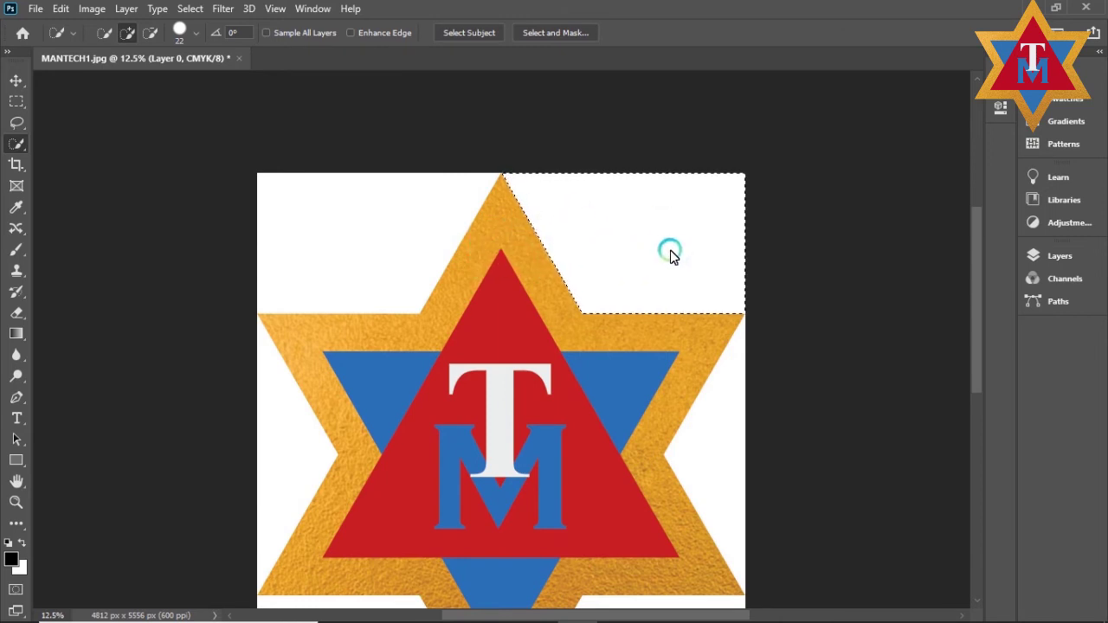
key("Delete")
key("ctrl+d")
left_click_drag(302, 202, 373, 243)
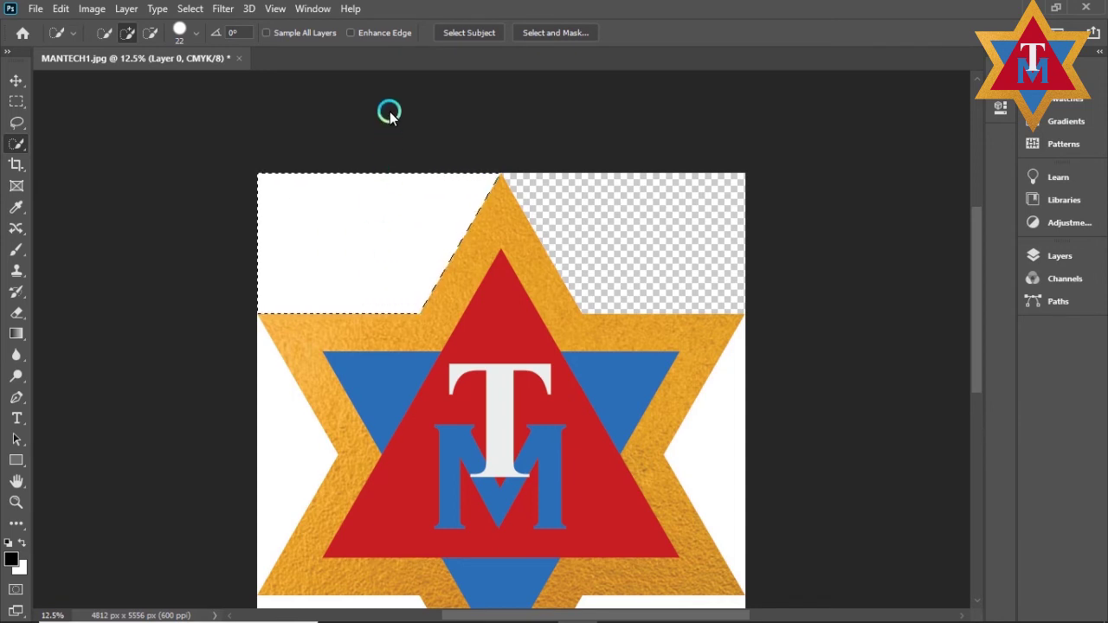
left_click(351, 32)
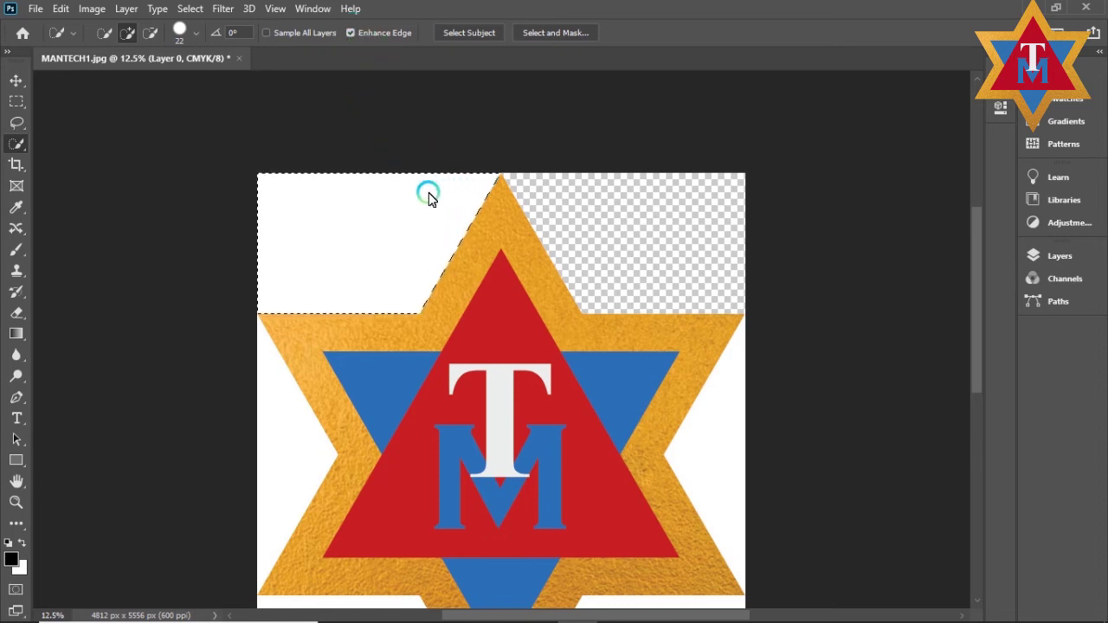
key("Delete")
key("ctrl+d")
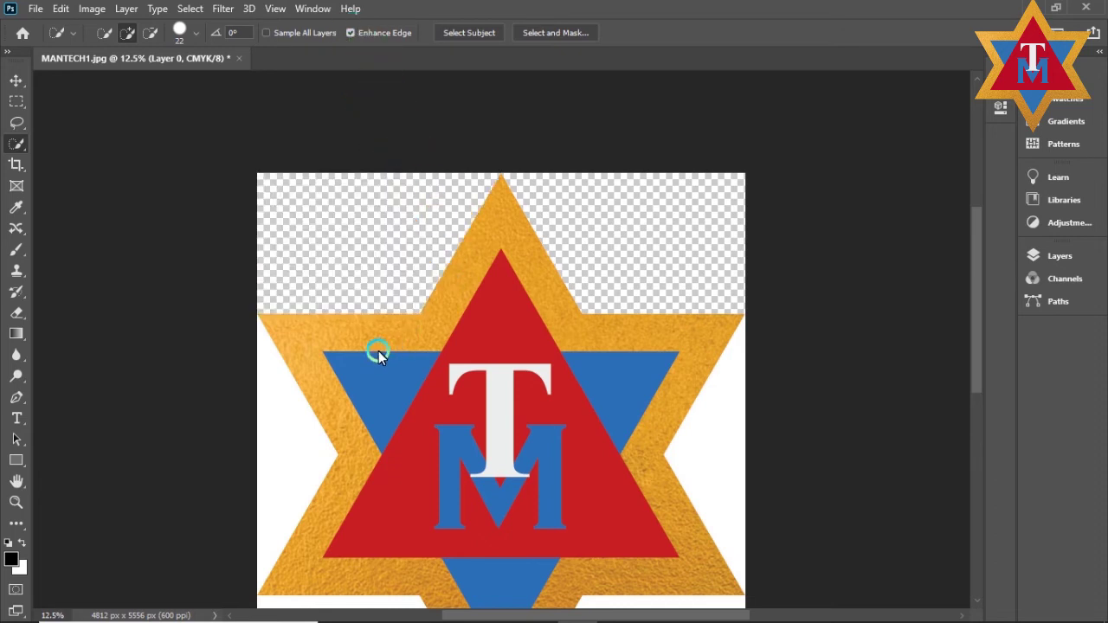
Delete the white areas to the left and right of the star.
left_click(292, 413)
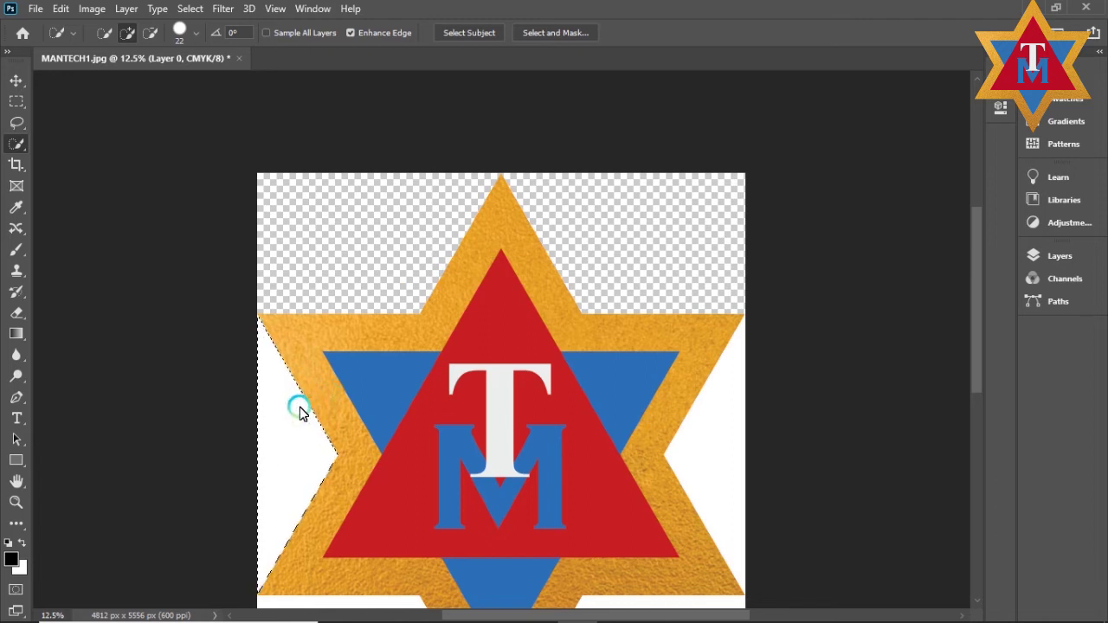
key("Delete")
key("ctrl+d")
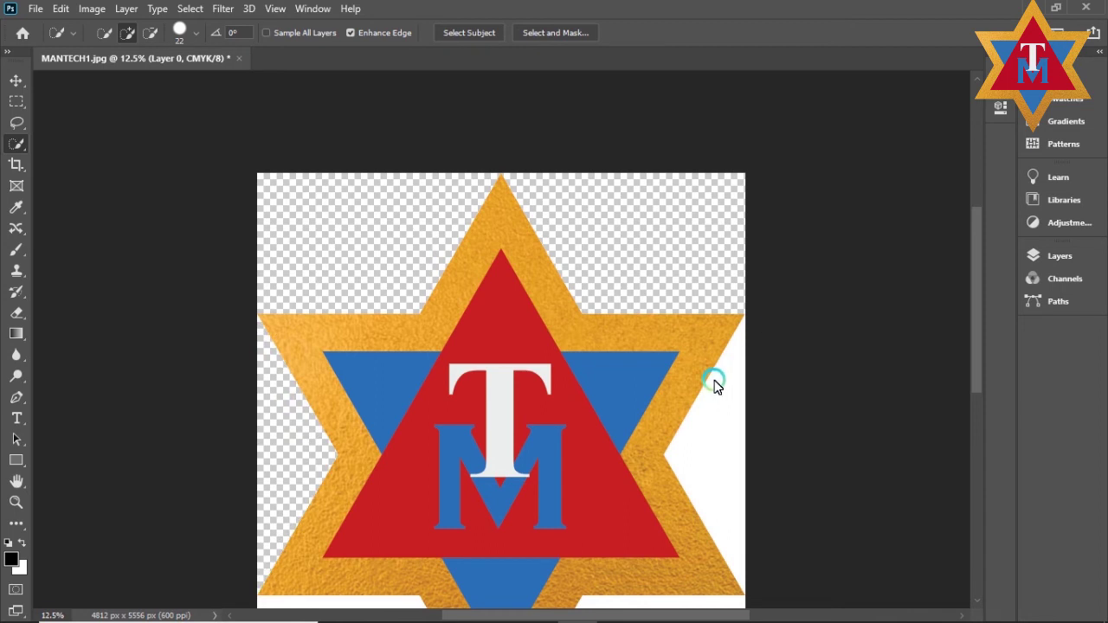
left_click_drag(974, 252, 984, 303)
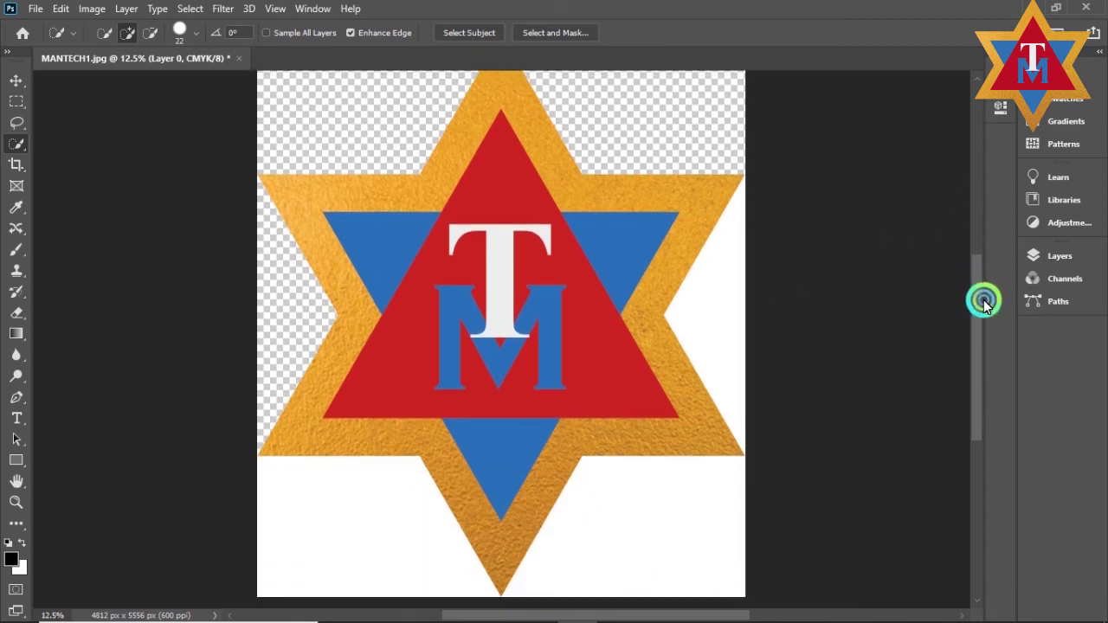
left_click(718, 292)
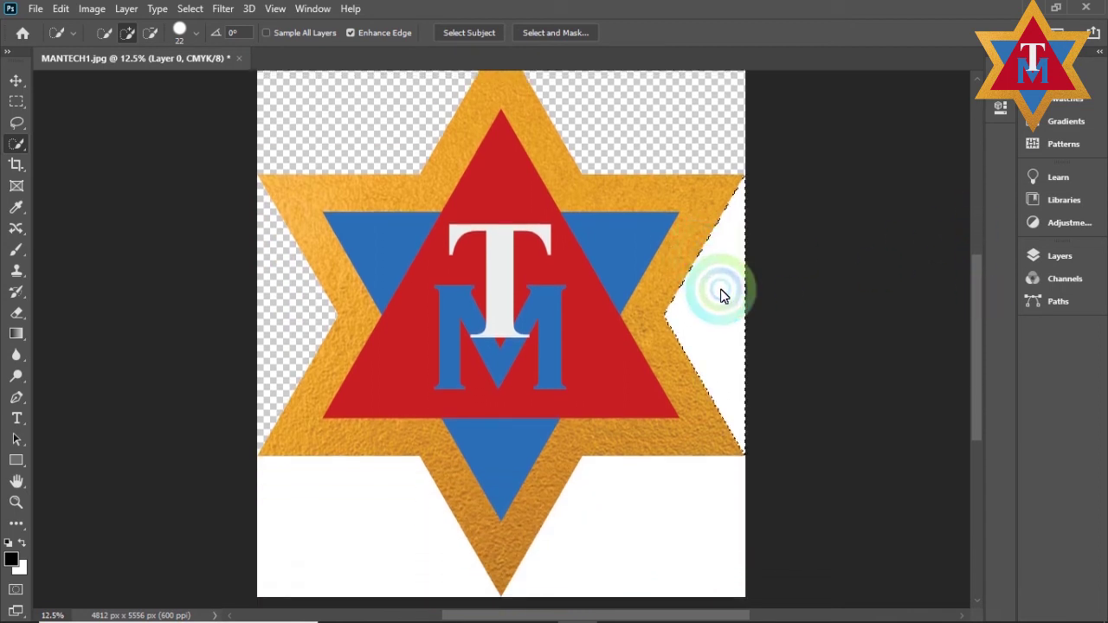
key("Delete")
key("ctrl+d")
Delete the remaining white areas at the bottom right and bottom left of the star.
left_click(681, 437)
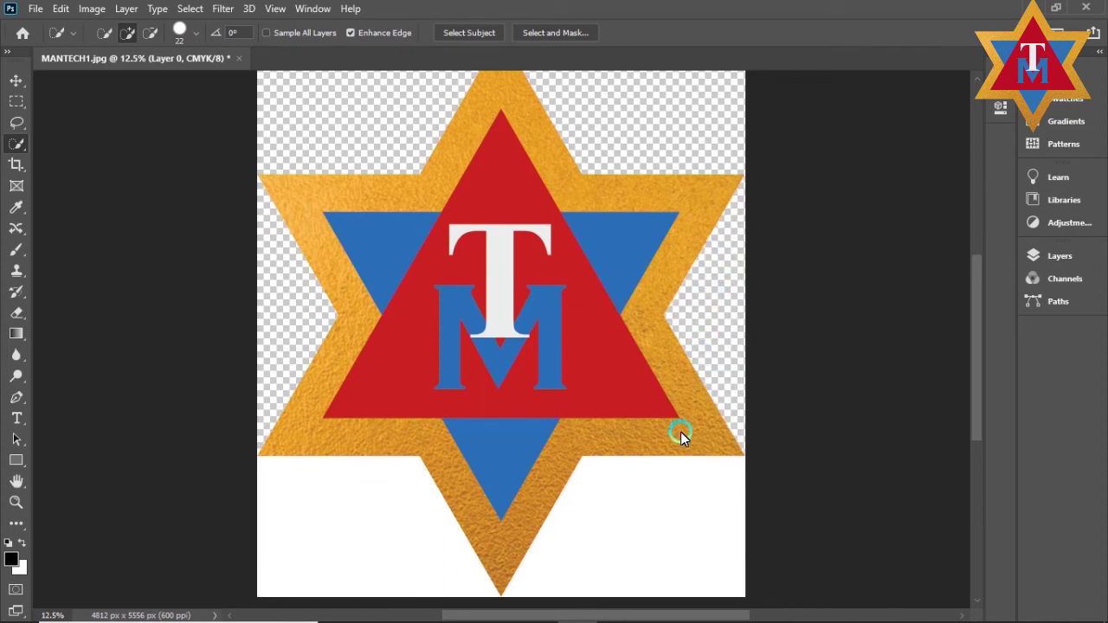
left_click(630, 507)
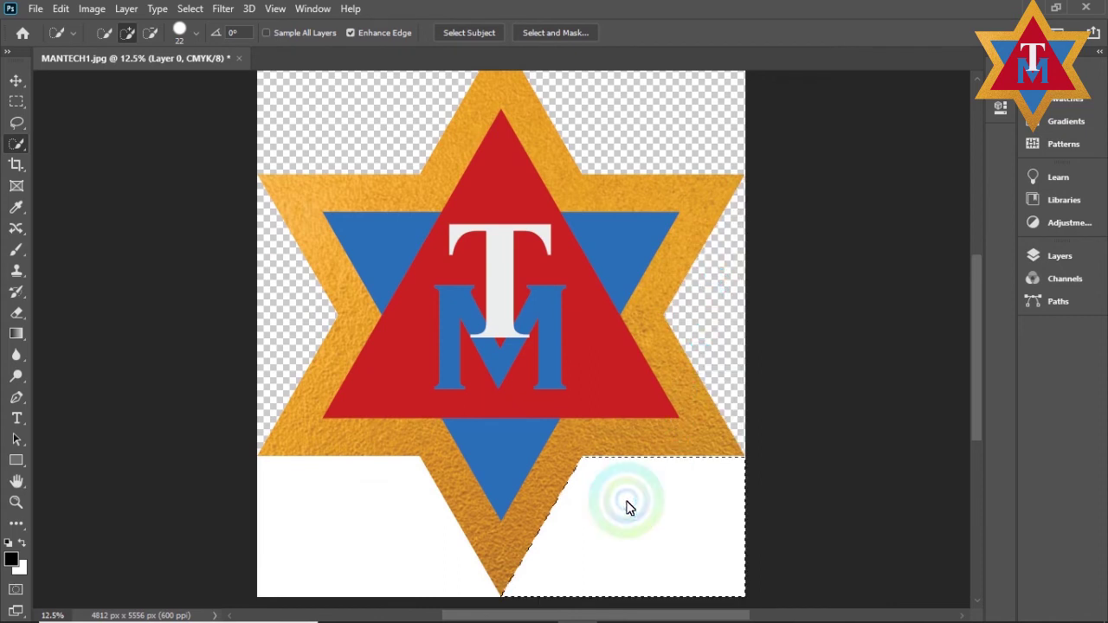
key("Delete")
key("ctrl+d")
left_click(354, 499)
left_click(278, 477)
left_click(336, 509)
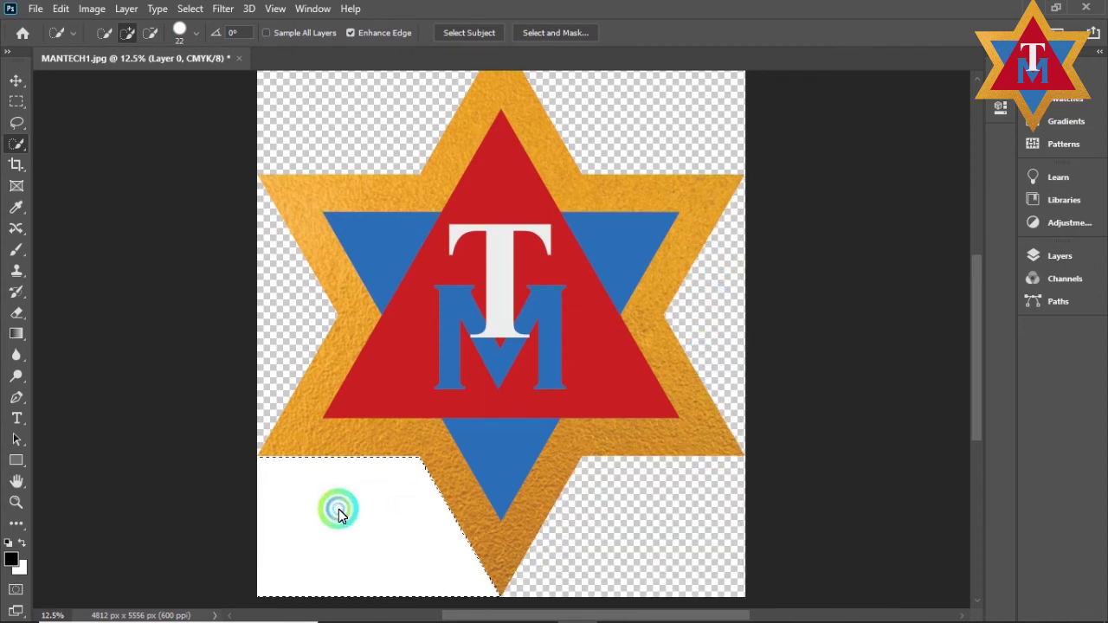
left_click(356, 509)
key("Delete")
key("ctrl+d")
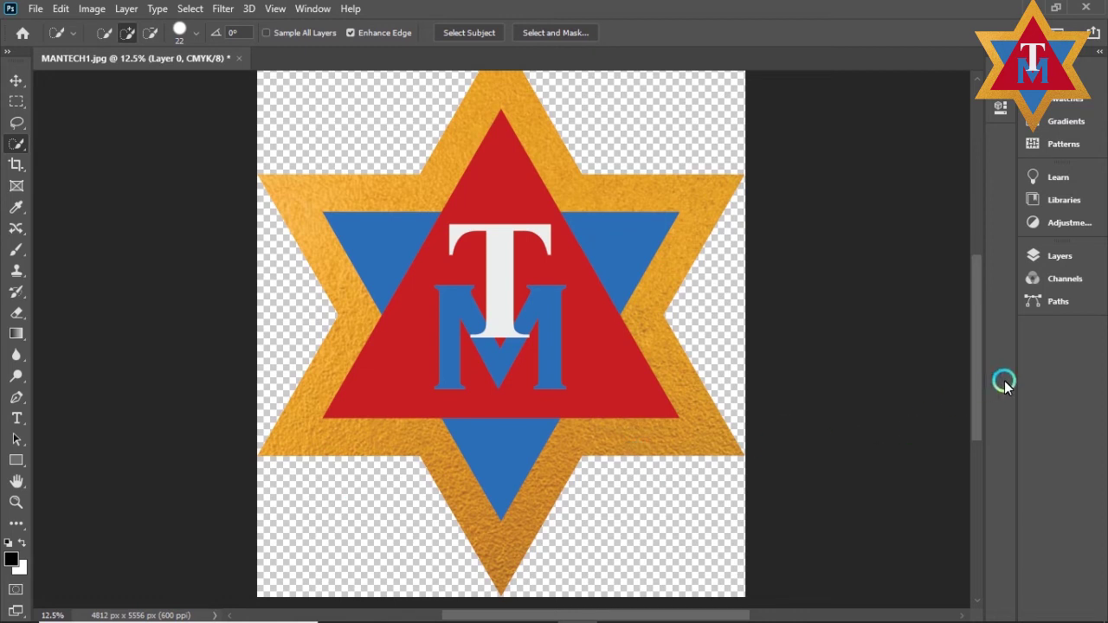
mouse_move(964, 350)
left_mouse_down()
mouse_move(976, 318)
mouse_move(943, 314)
left_mouse_up()
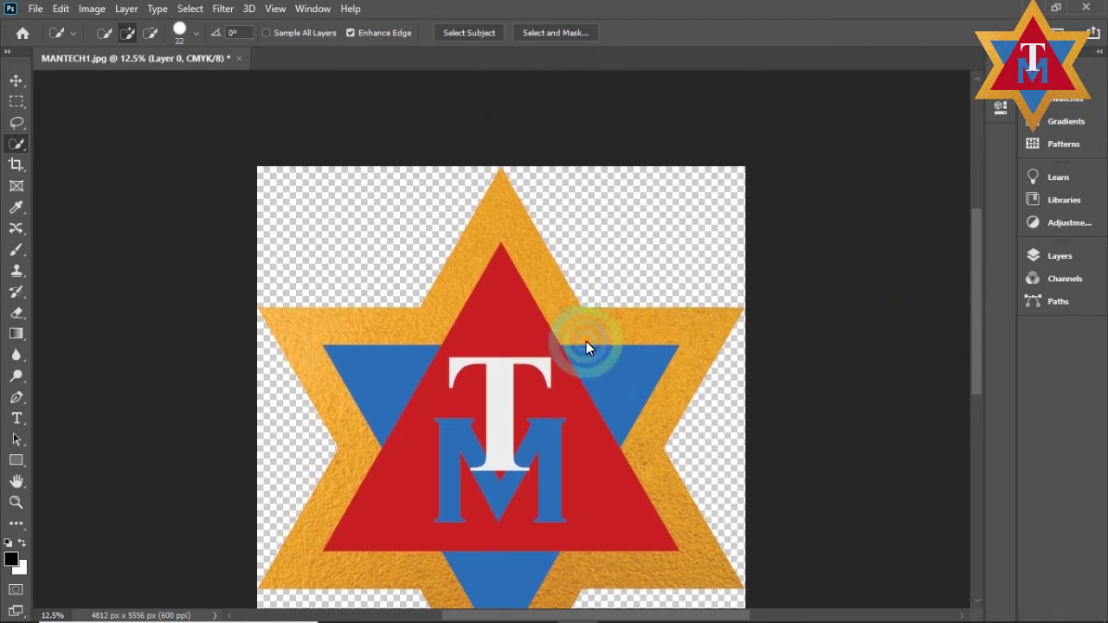
key("v")
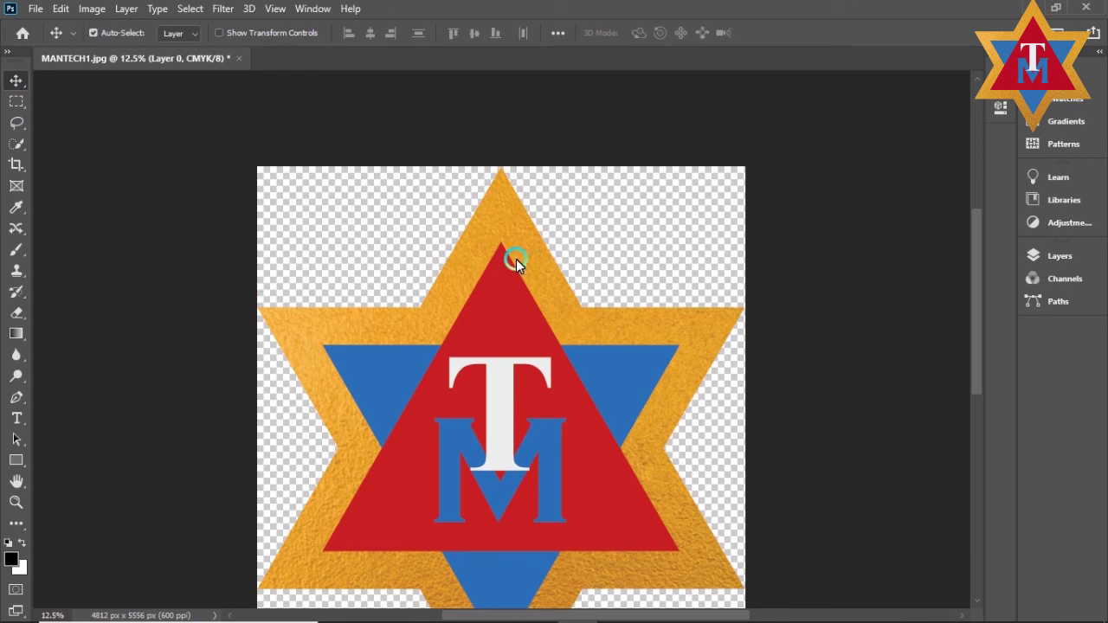
Export the logo via Export As in PNG format with Transparency checked.
left_click(35, 9)
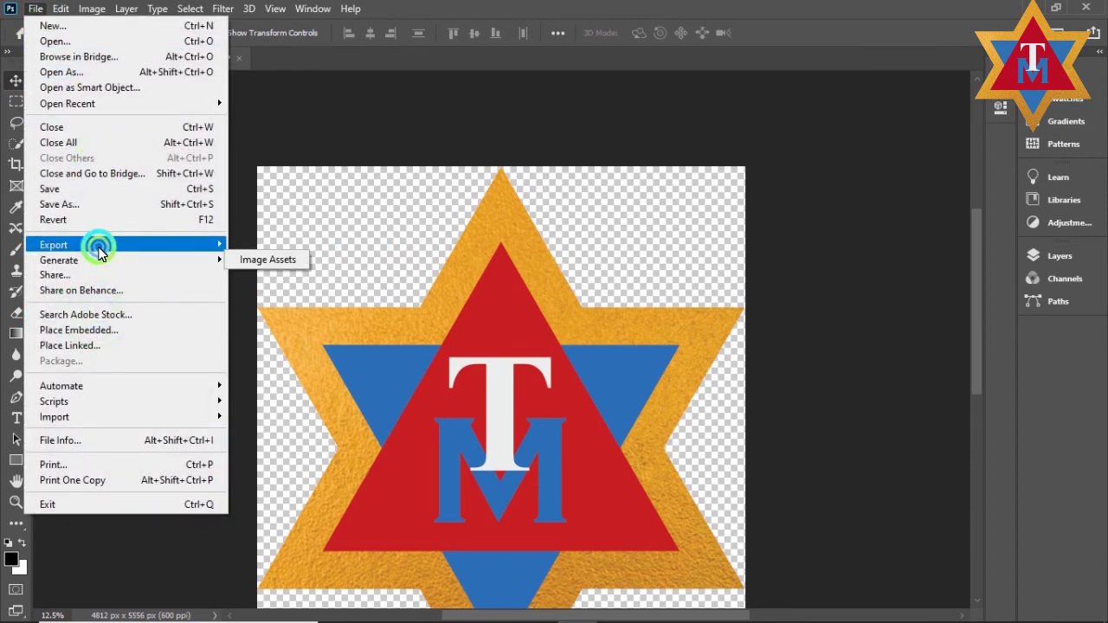
mouse_move(93, 245)
left_click(259, 259)
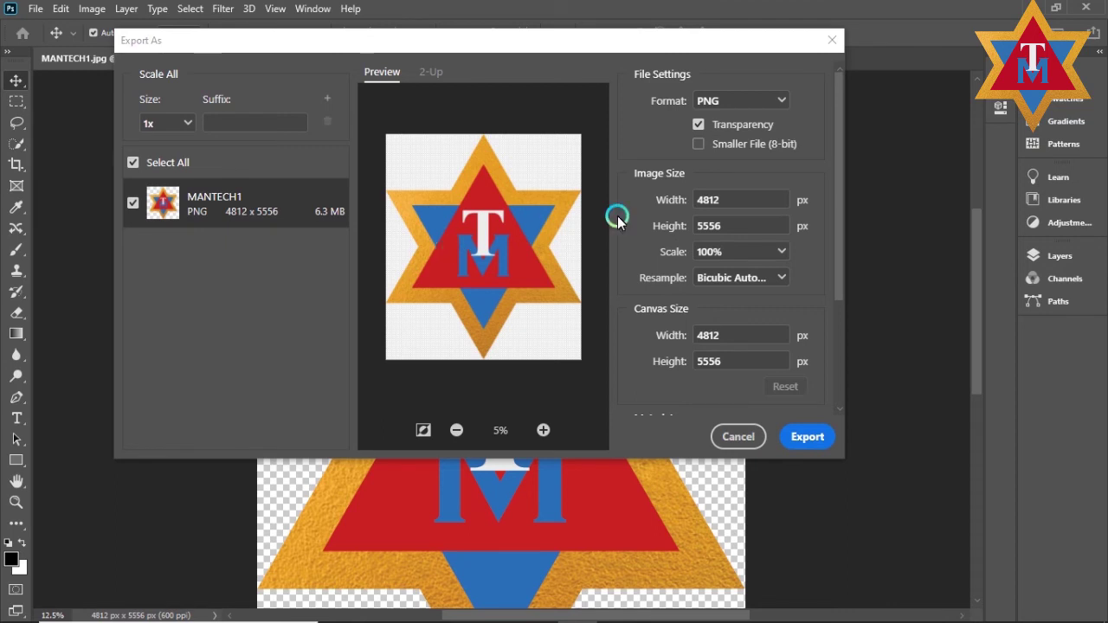
left_click(781, 101)
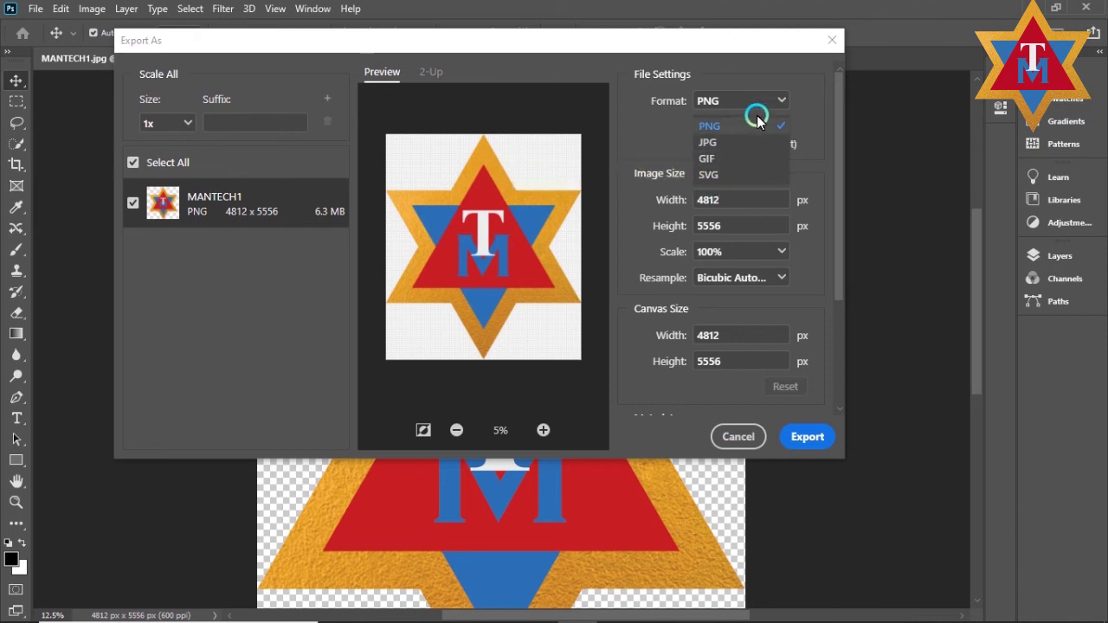
left_click(798, 107)
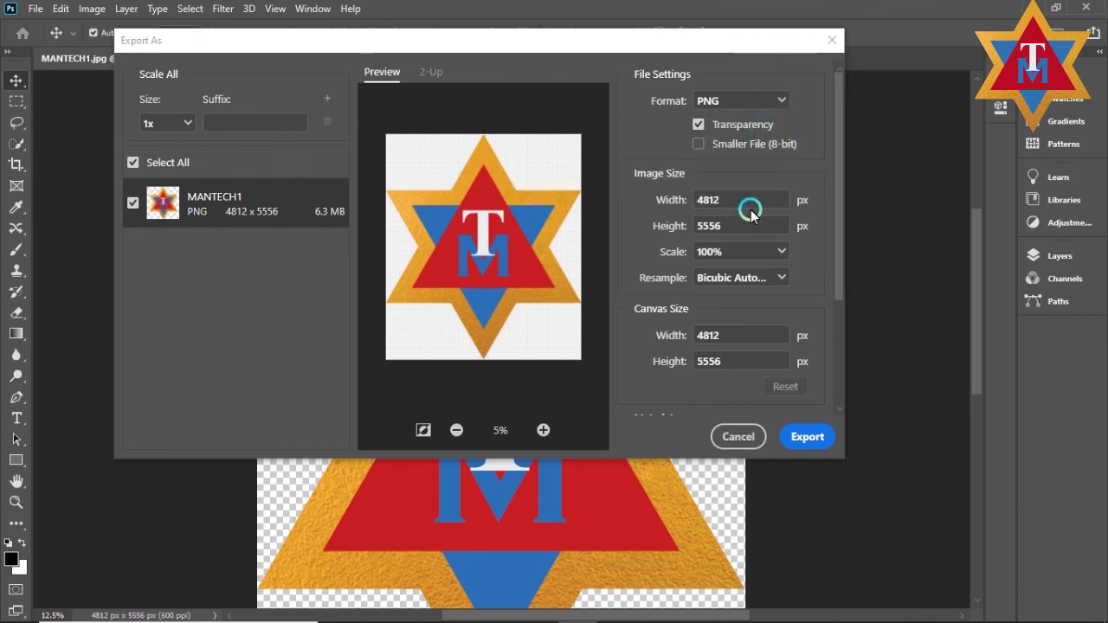
left_click(701, 126)
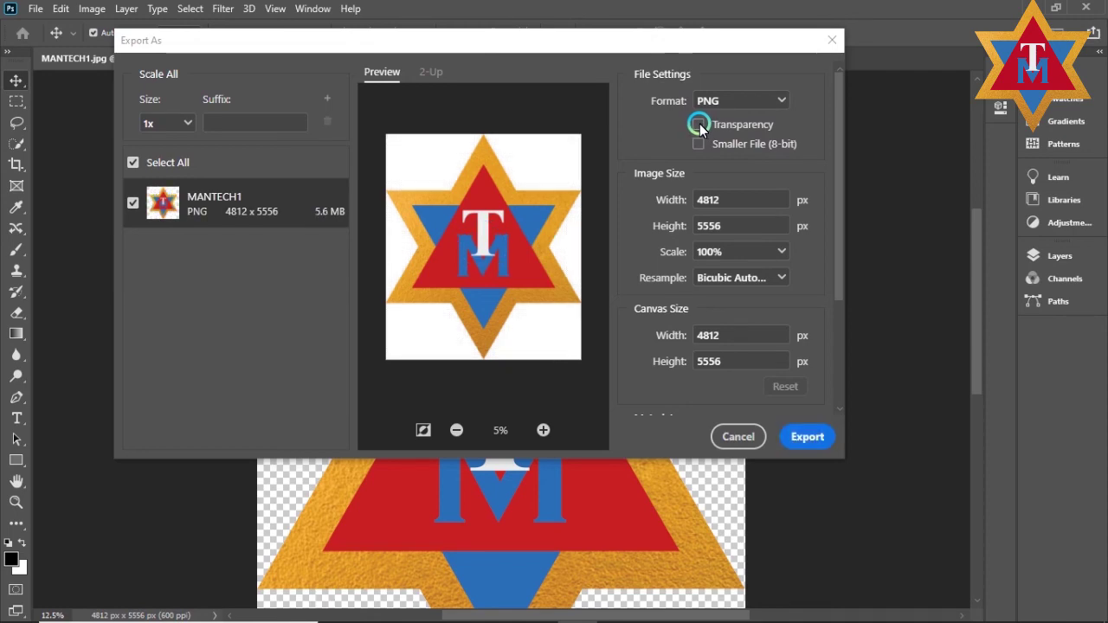
left_click(699, 126)
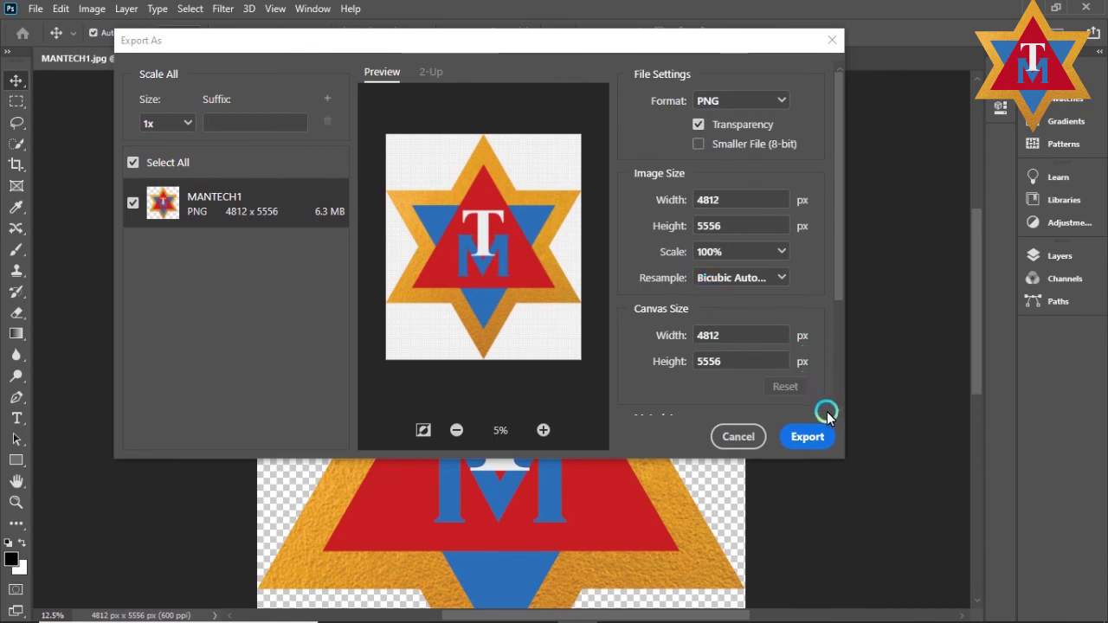
left_click(810, 437)
left_click(810, 437)
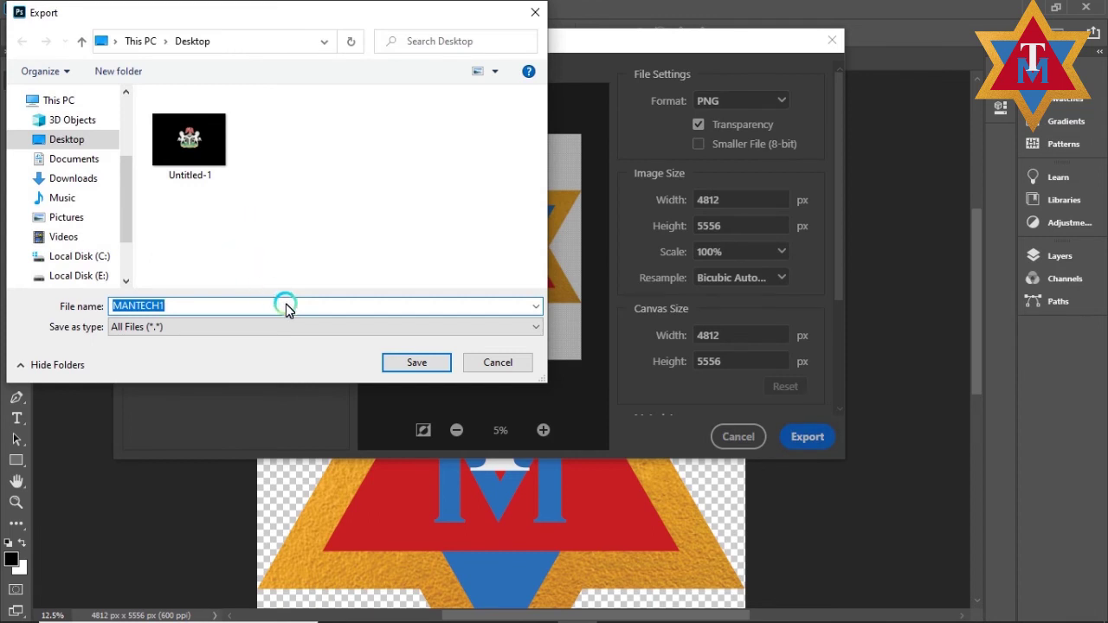
Clear the default MANTECH1 file name in the export save window.
key("BackSpace")
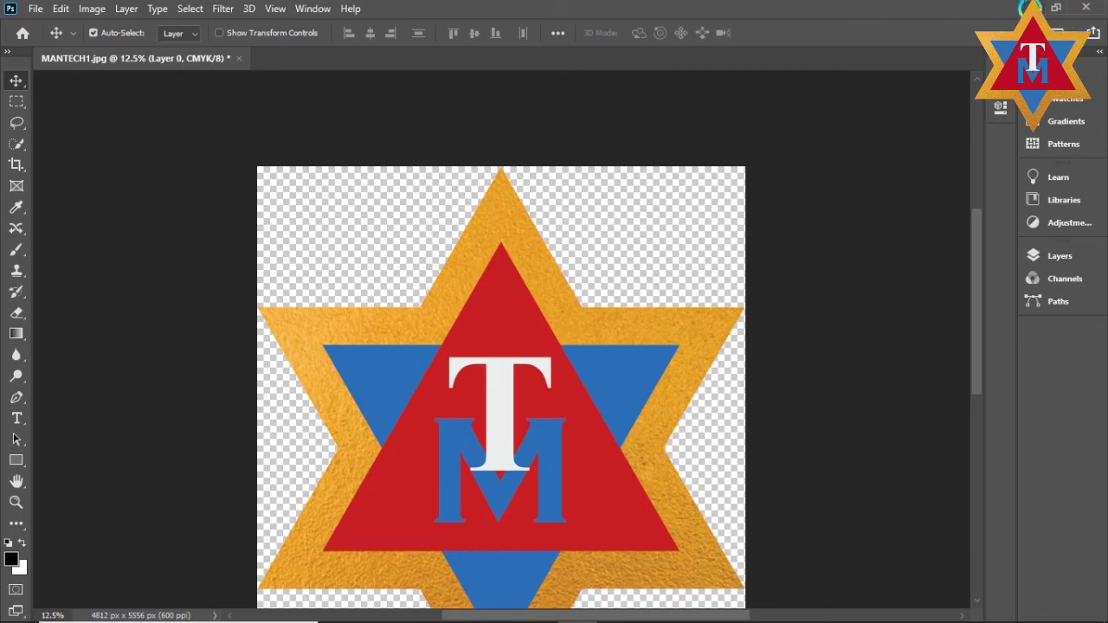
View the exported transparency image from the desktop in Photos, then close it.
left_click(1027, 8)
double_click(31, 148)
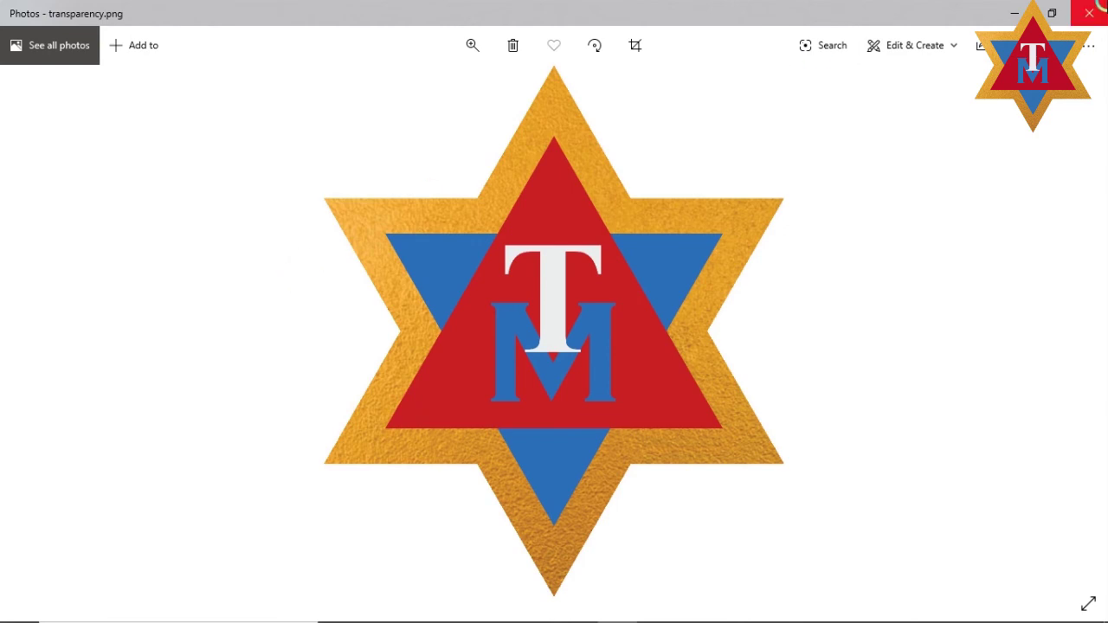
left_click(1096, 9)
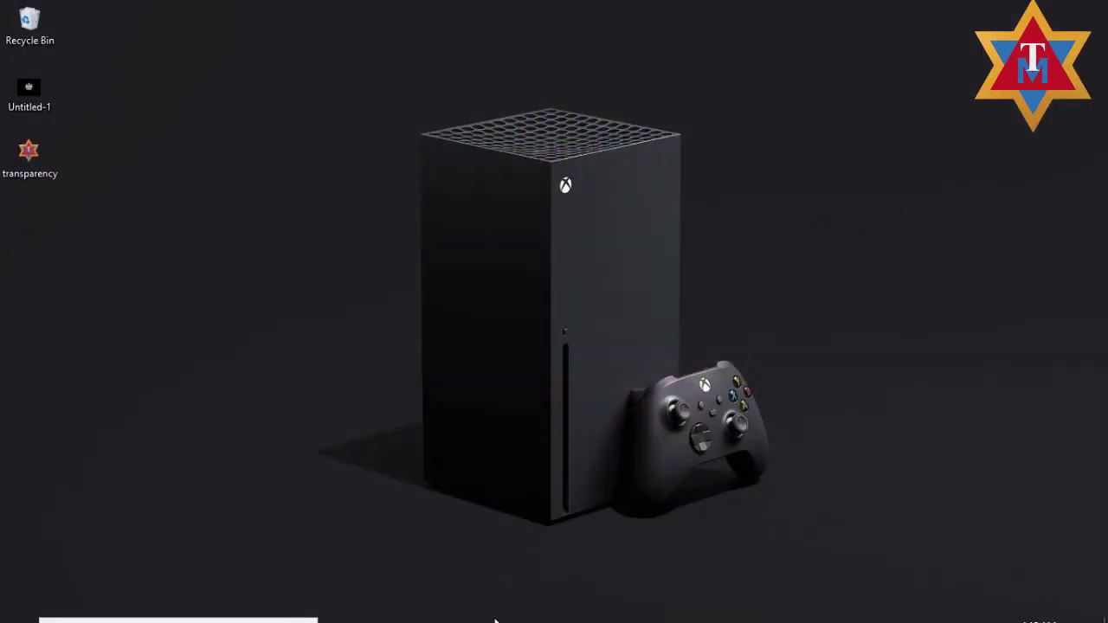
Return to Photoshop, show the Layers panel and deselect Layer 0.
mouse_move(577, 604)
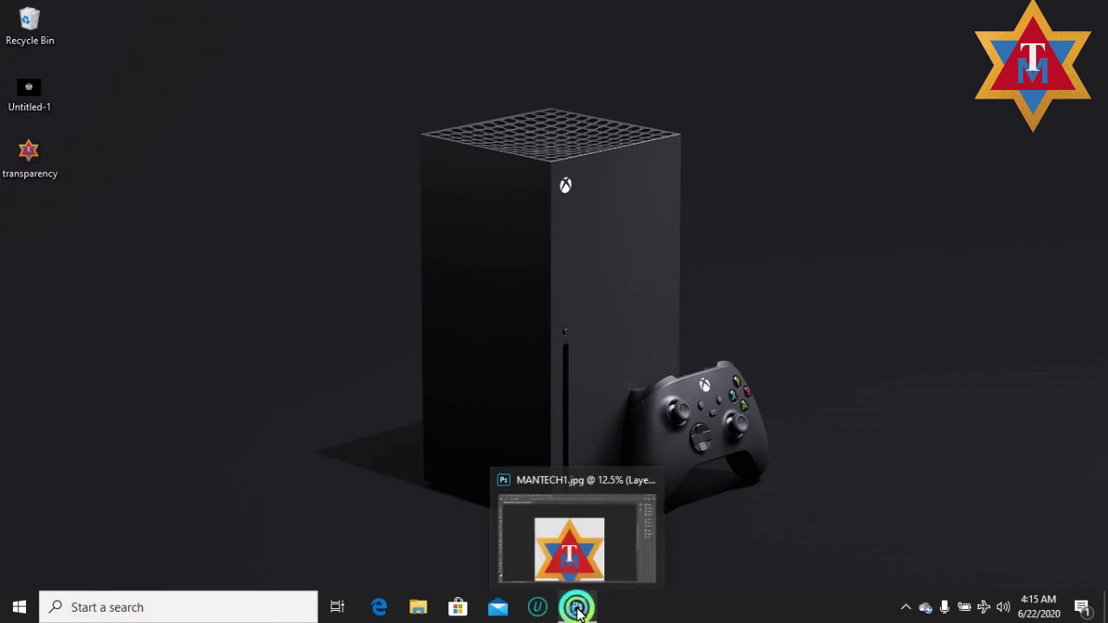
left_click(568, 532)
left_click(436, 194)
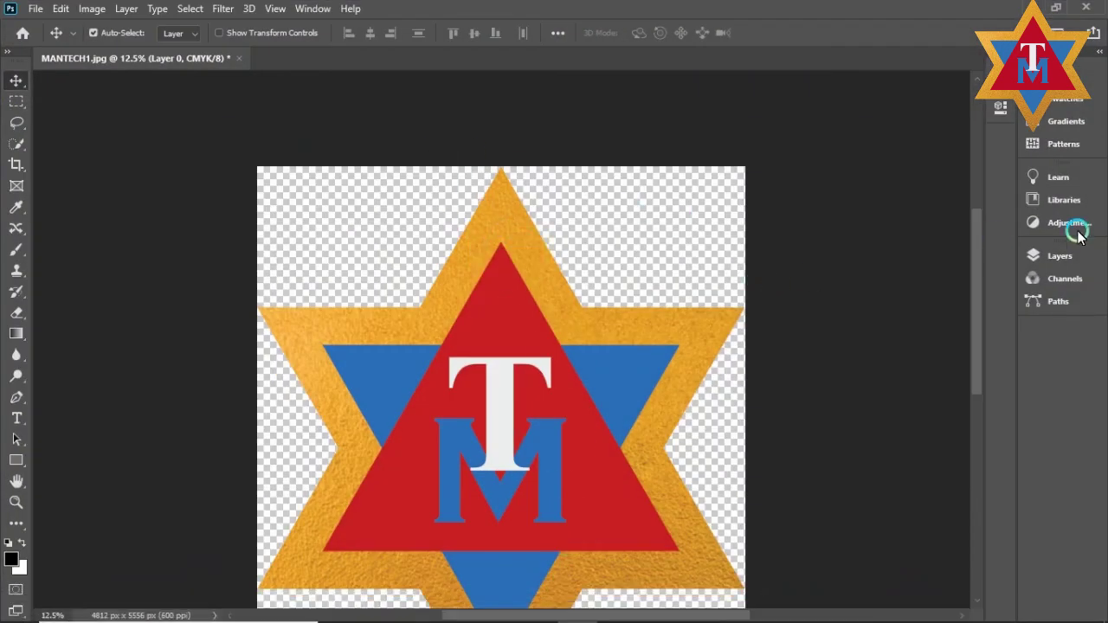
left_click(1054, 255)
left_click(961, 348)
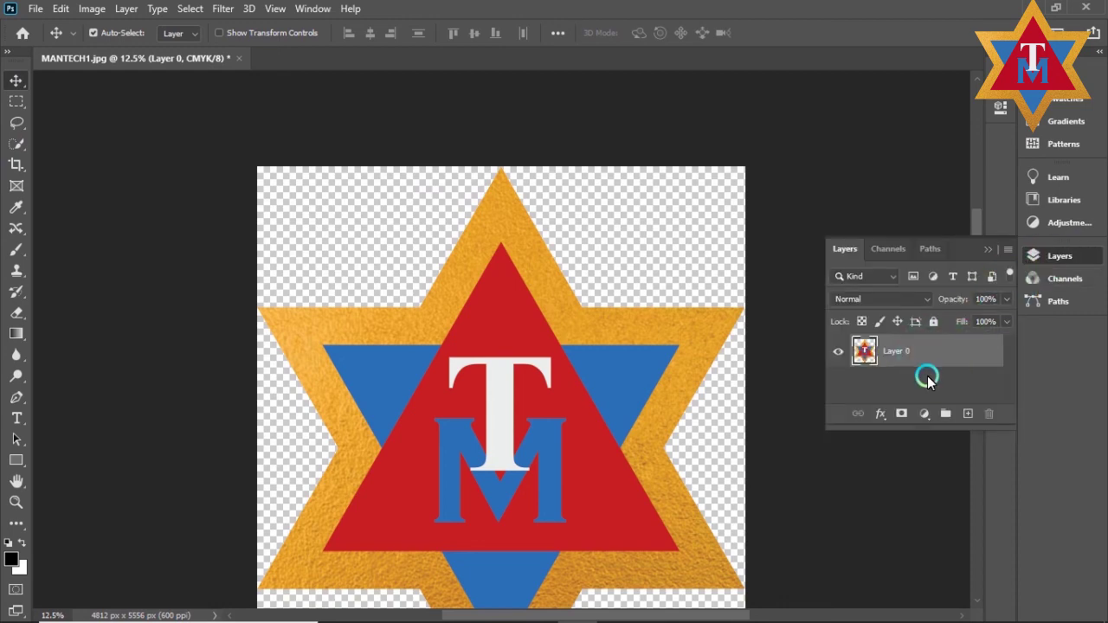
left_click(801, 188)
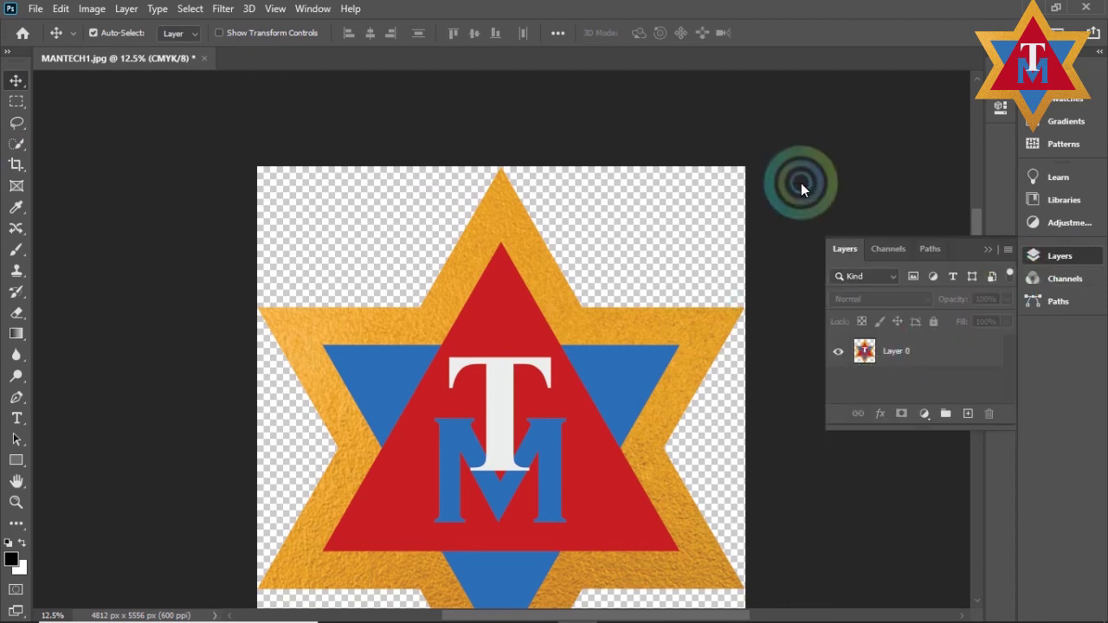
key("ctrl+n")
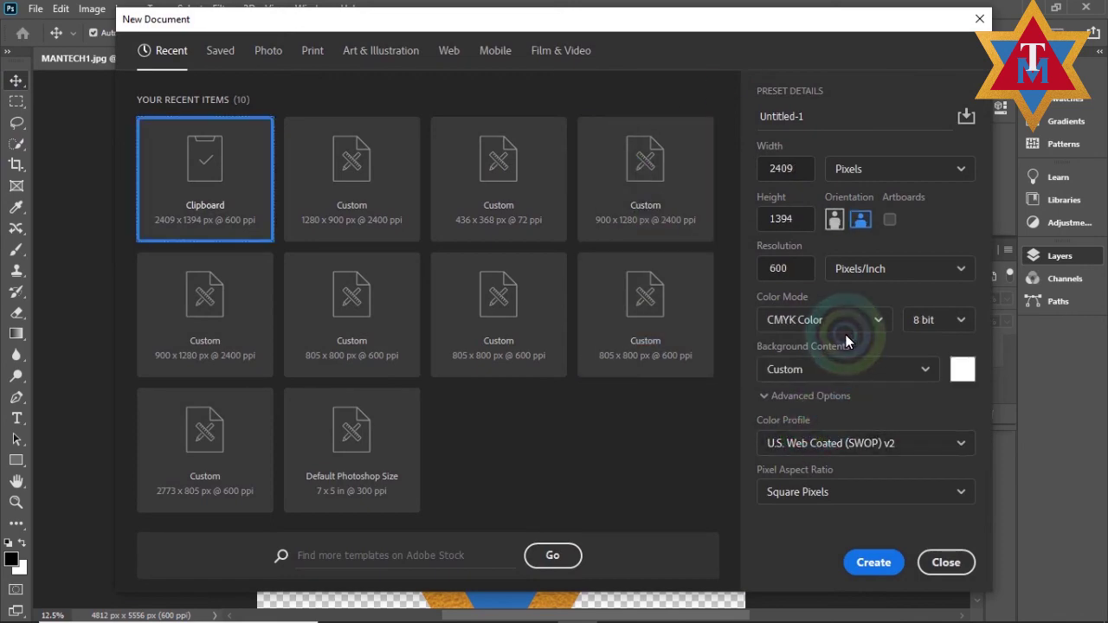
Create the 2409 x 1394 px clipboard document, unlock Background, and fill new Layer 1 black.
left_click(878, 566)
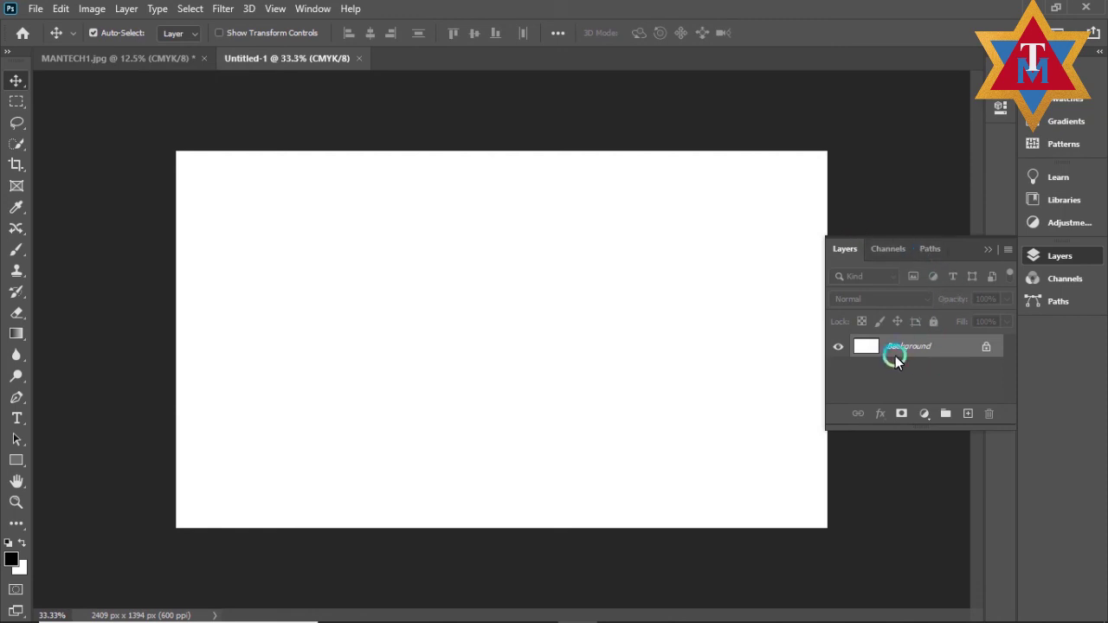
left_click(982, 347)
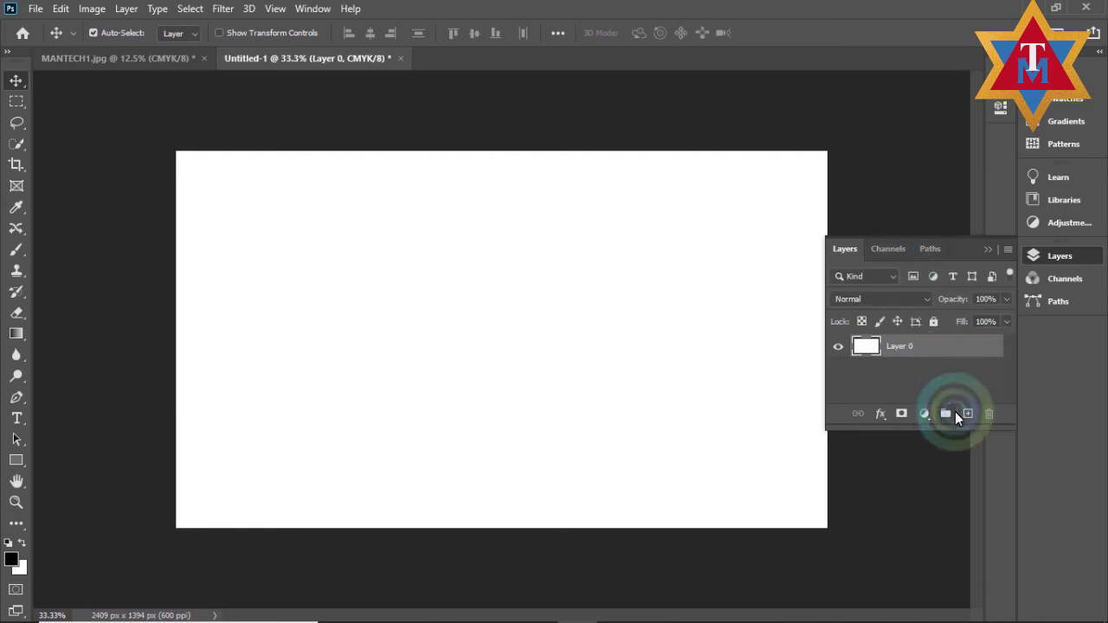
left_click(969, 415)
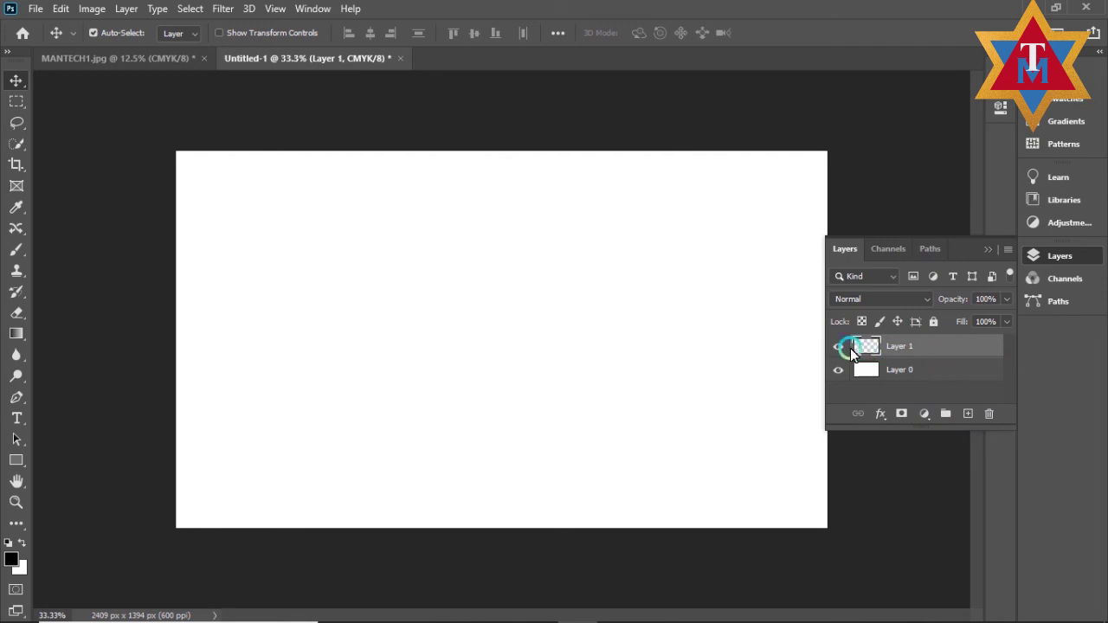
left_click(61, 9)
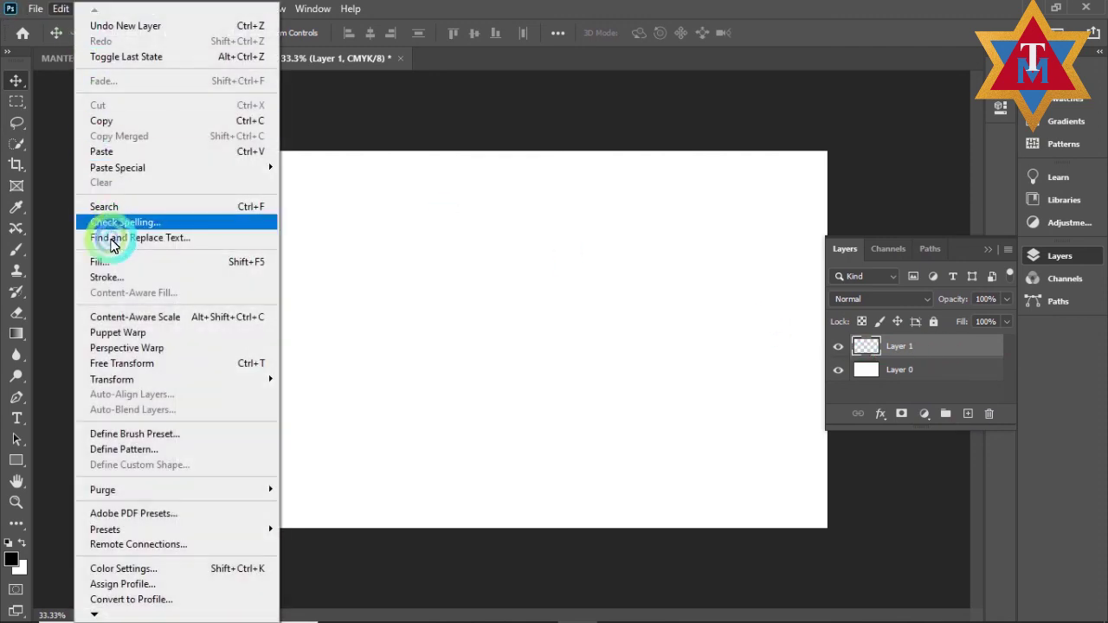
left_click(107, 267)
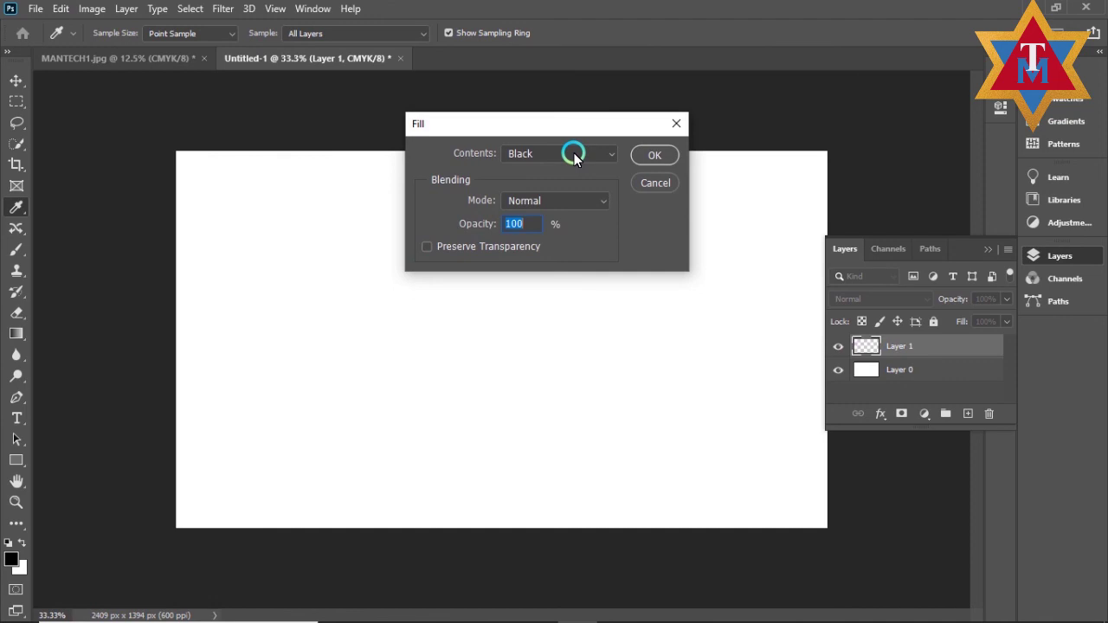
left_click(655, 157)
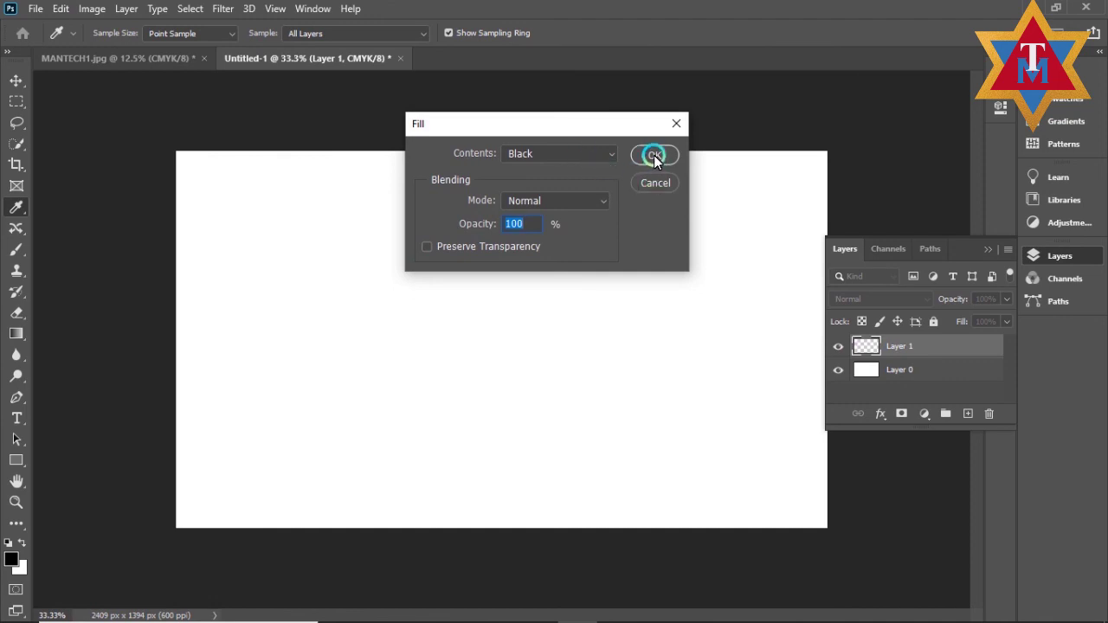
key("v")
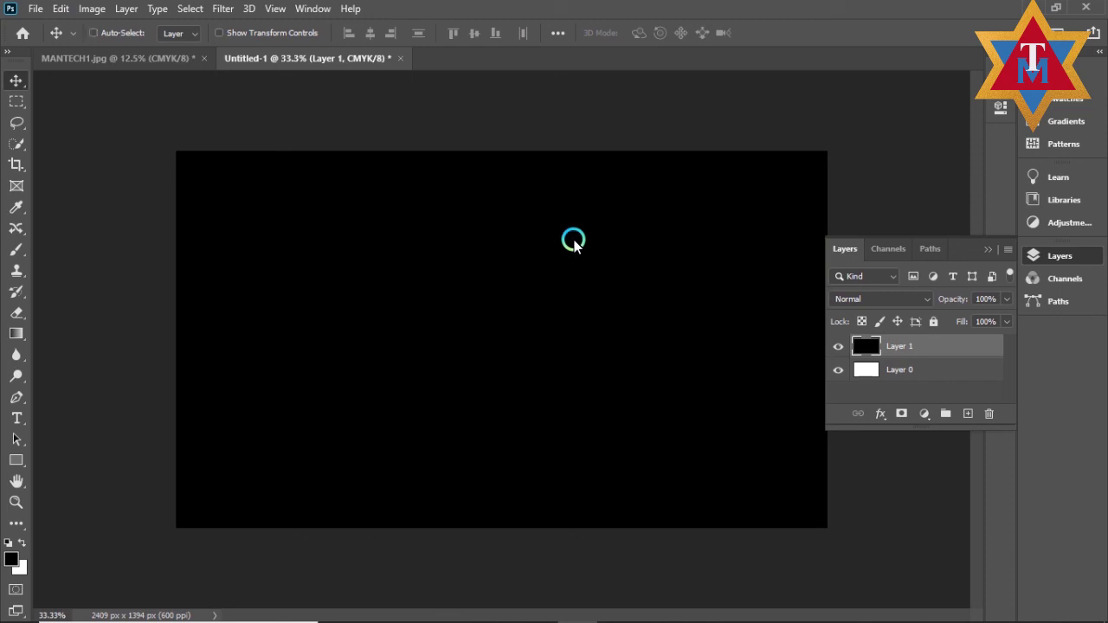
key("ctrl+o")
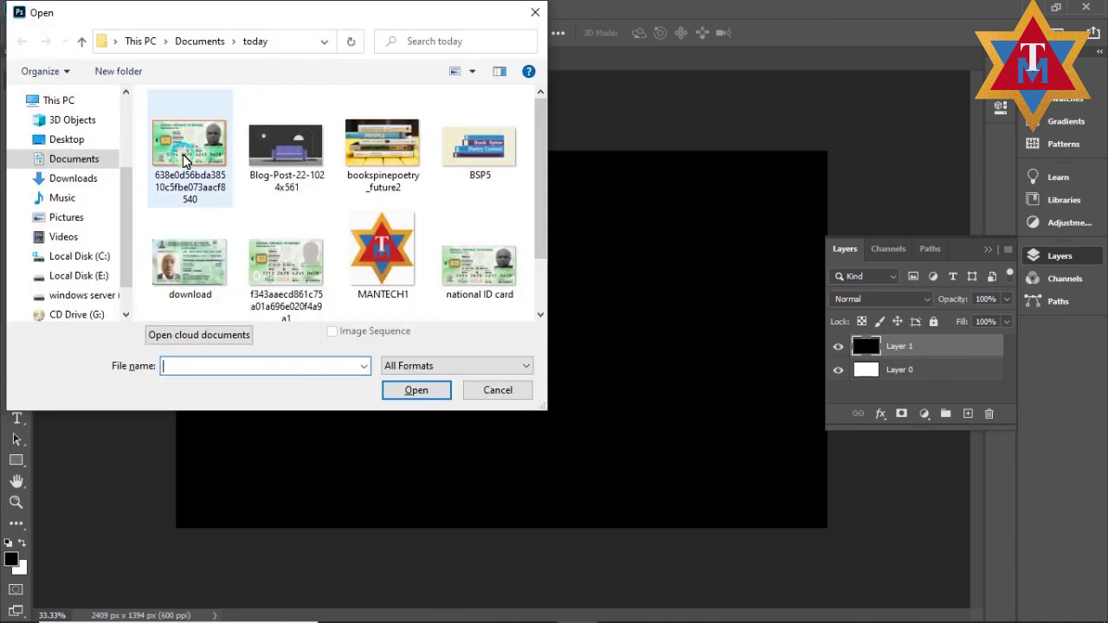
Open transparency.png from the Desktop and dismiss the stray Node.js console window.
left_click(62, 139)
left_click(195, 131)
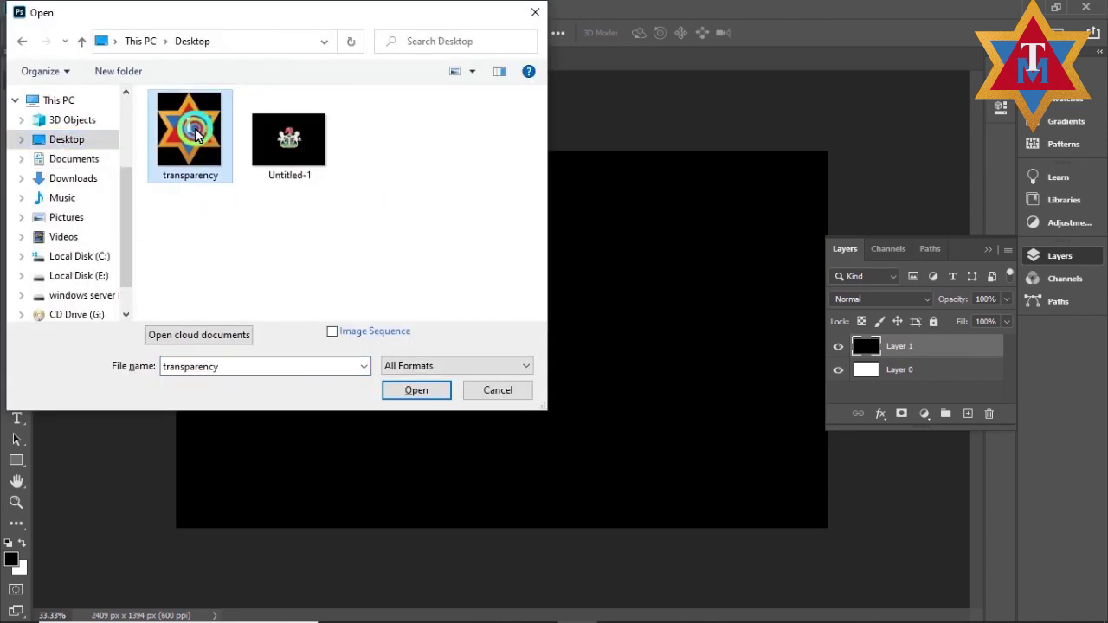
double_click(196, 132)
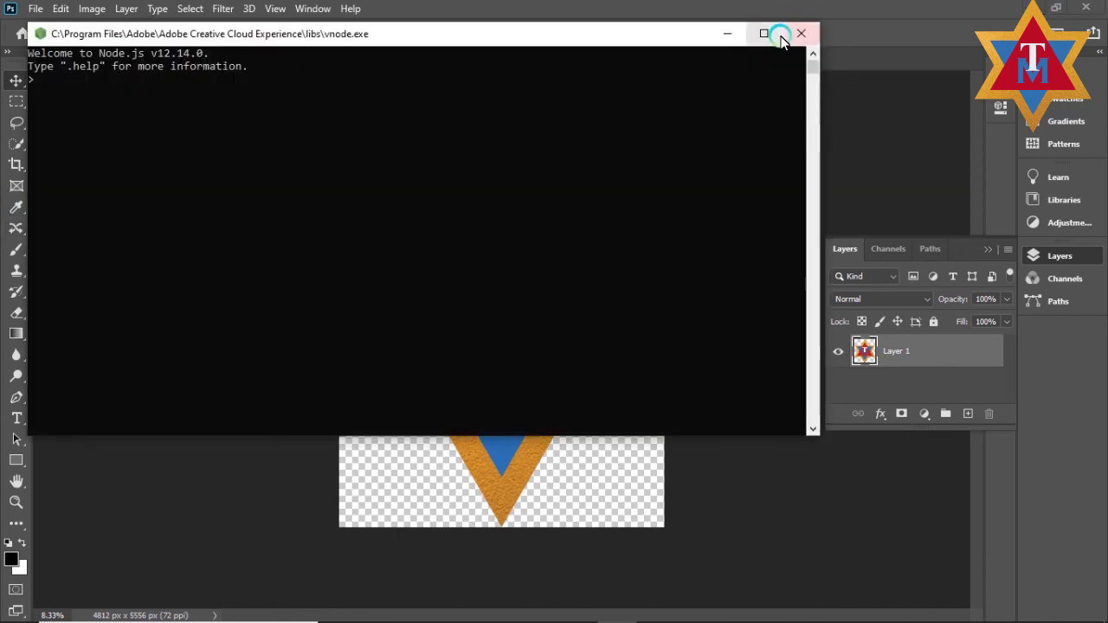
left_click(800, 33)
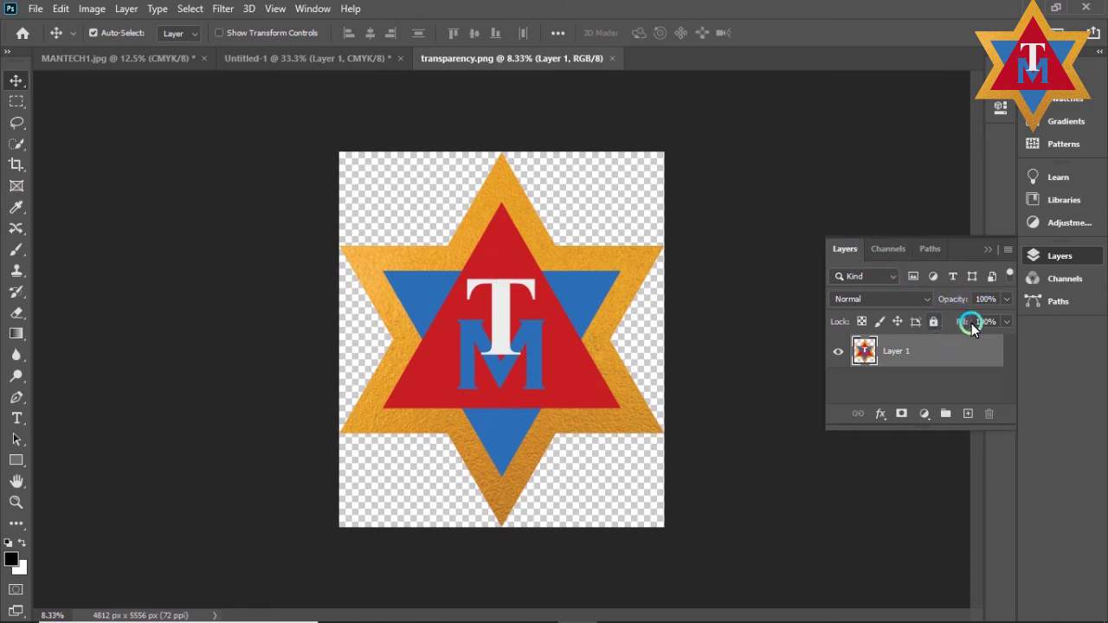
Add a black-filled Layer 2 and move the star's Layer 1 above it.
left_click(968, 413)
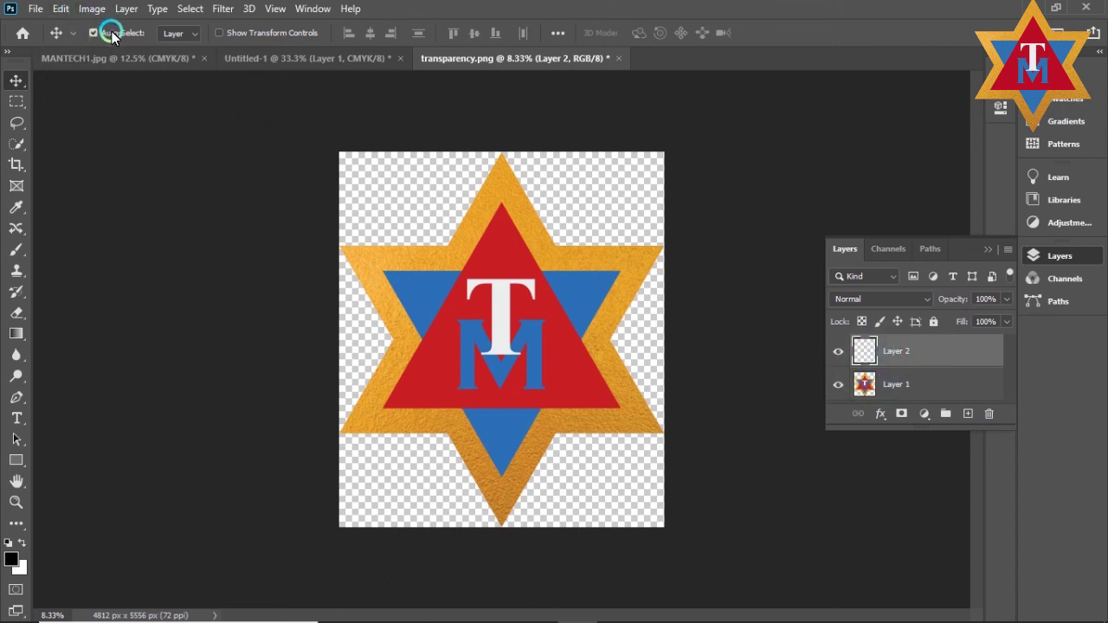
left_click(61, 9)
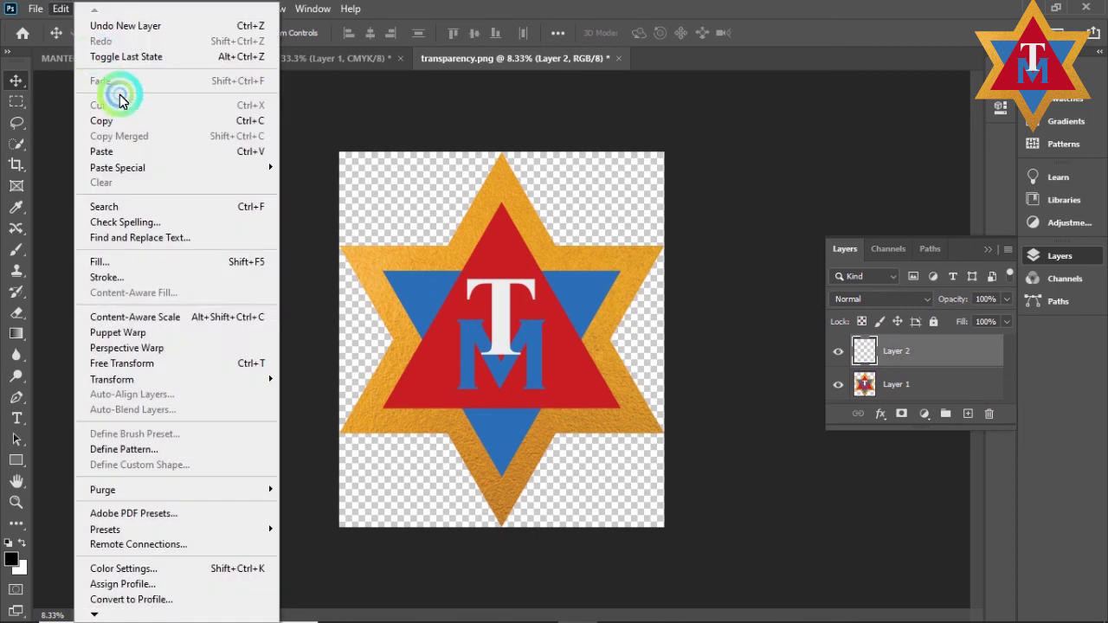
left_click(143, 264)
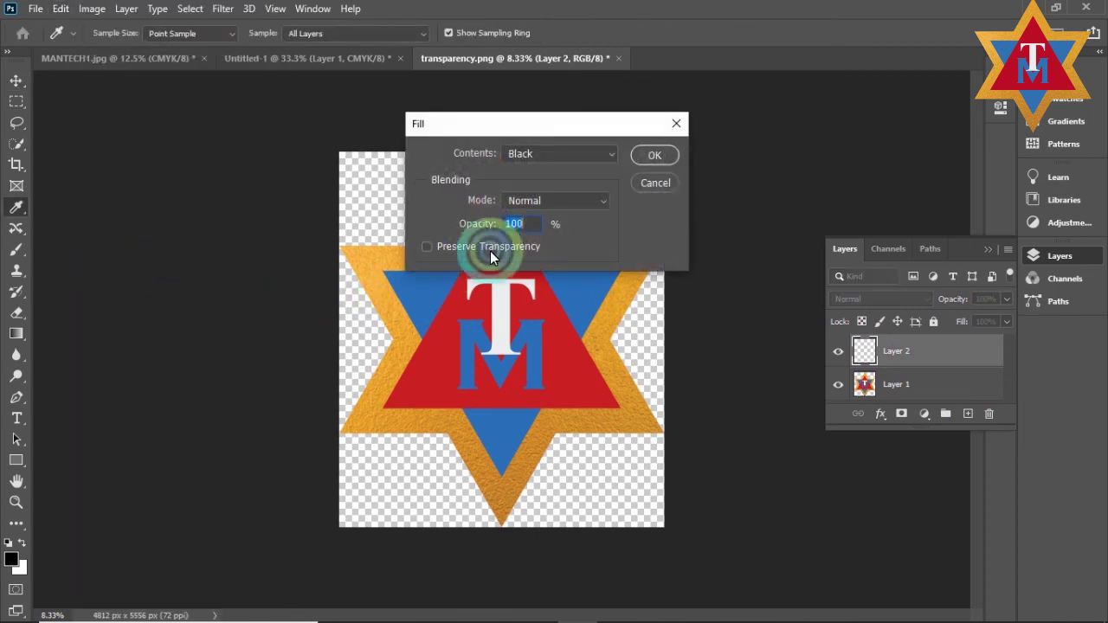
left_click(648, 155)
left_click_drag(905, 386, 887, 355)
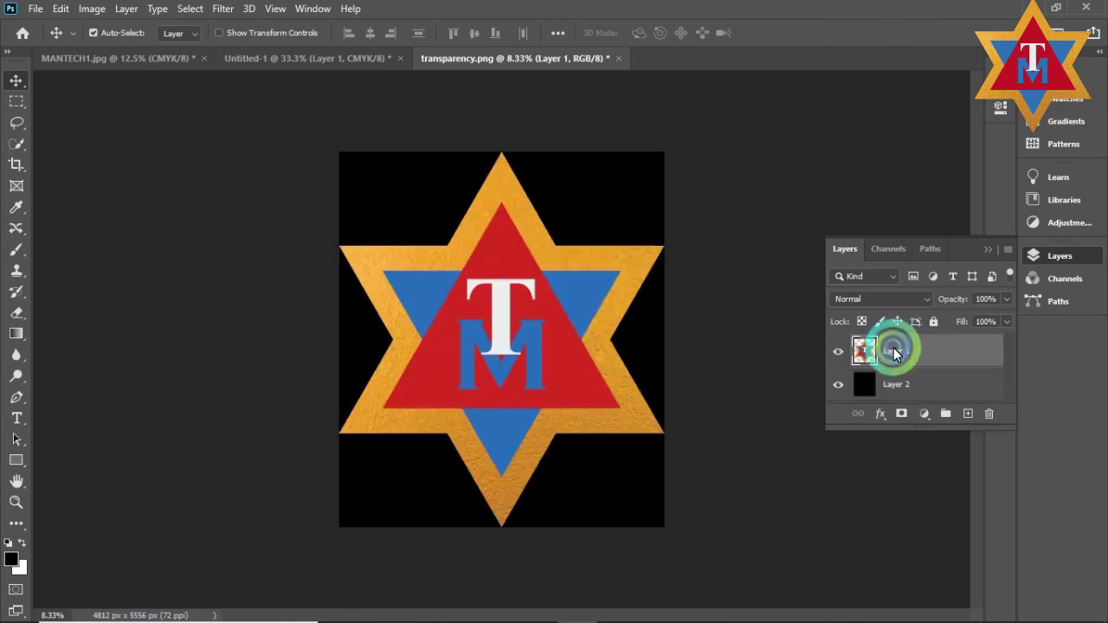
left_click(885, 354)
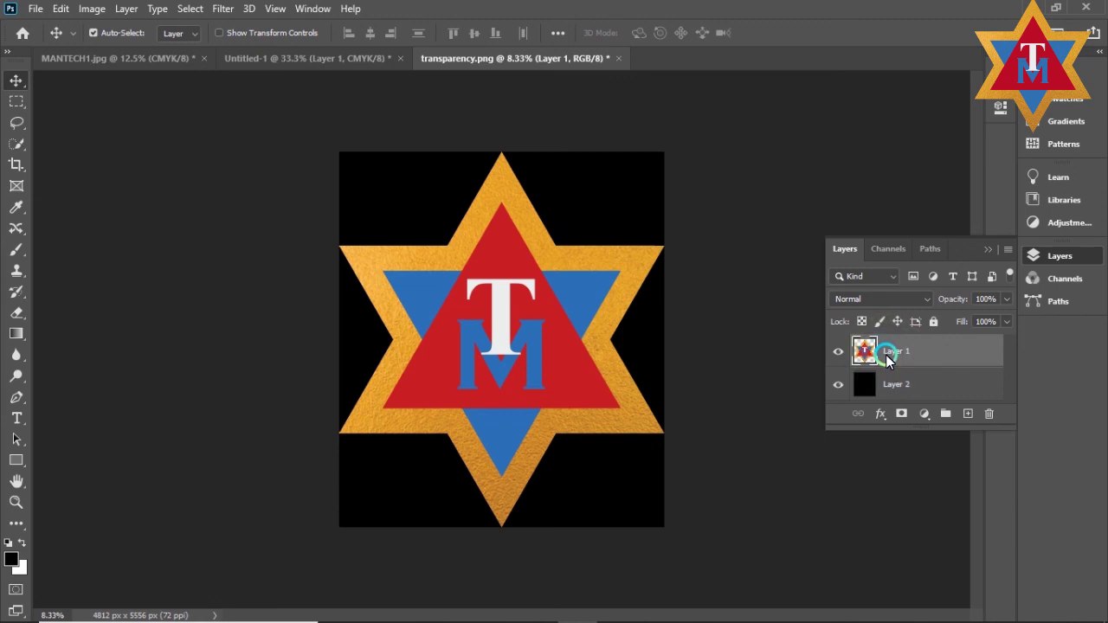